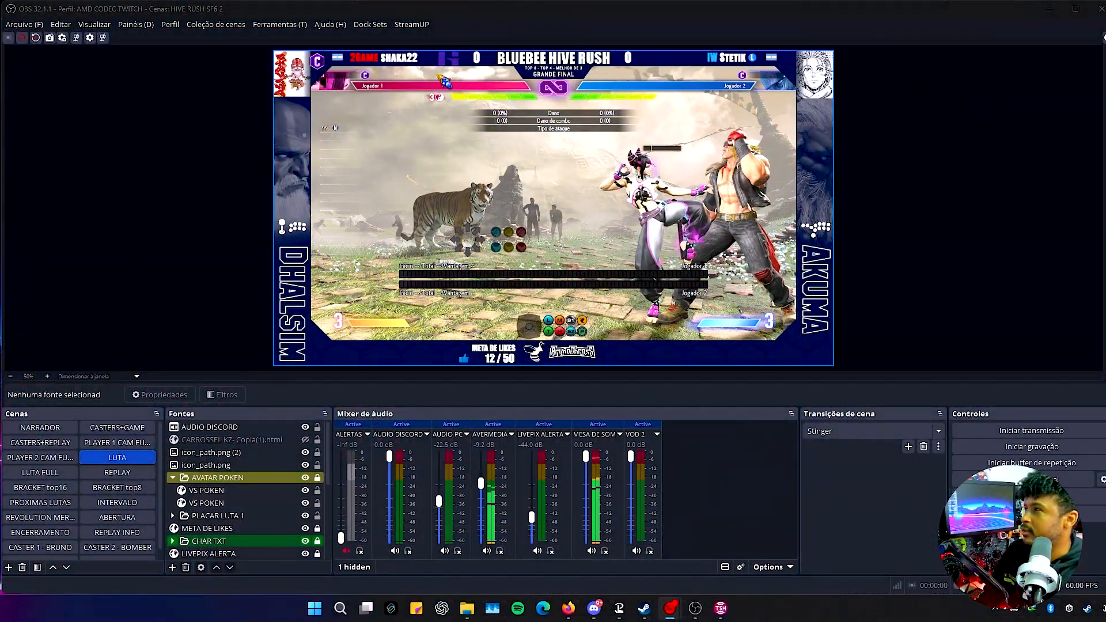
Step: Load the EDIÇÃO HORIZONTAL dock set and narrow the Fontes and Cenas dock columns to enlarge the preview
left_click(372, 25)
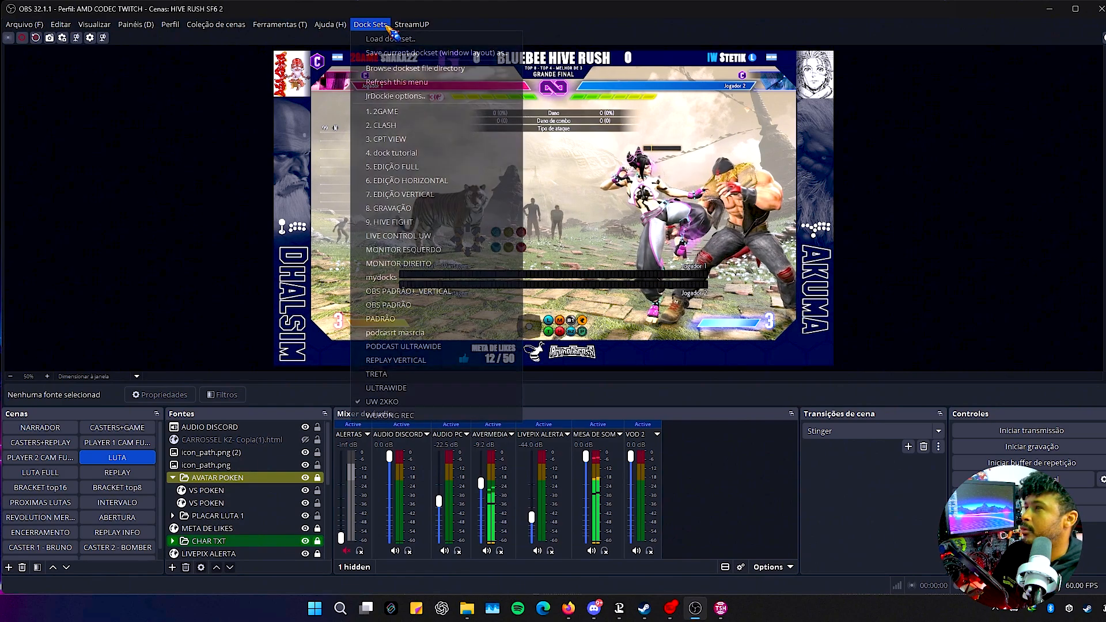
left_click(445, 181)
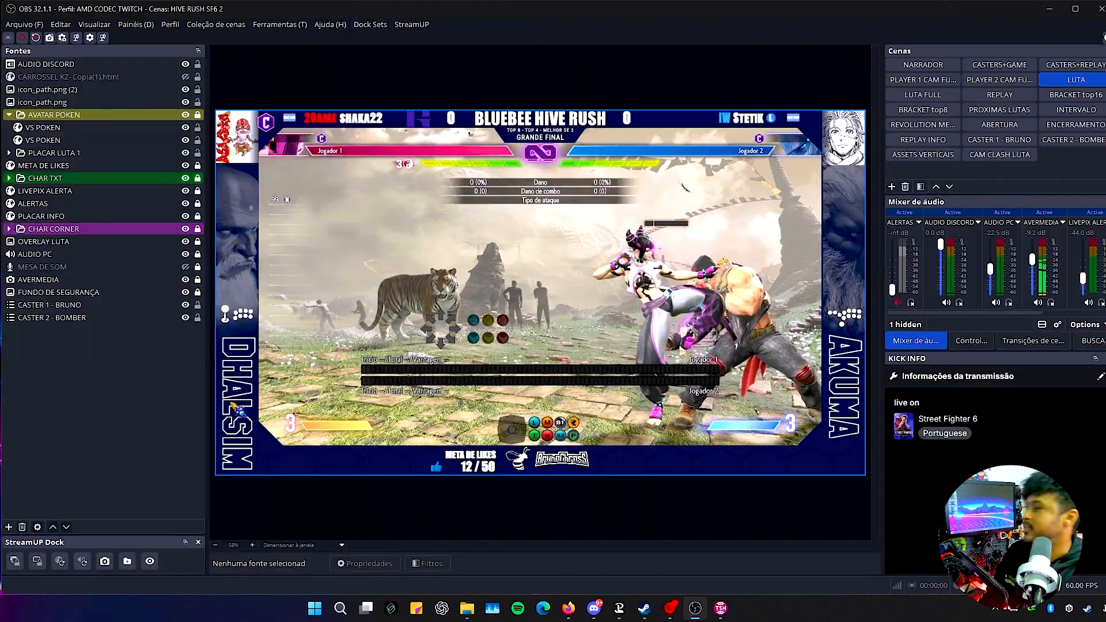
left_click_drag(208, 403, 105, 406)
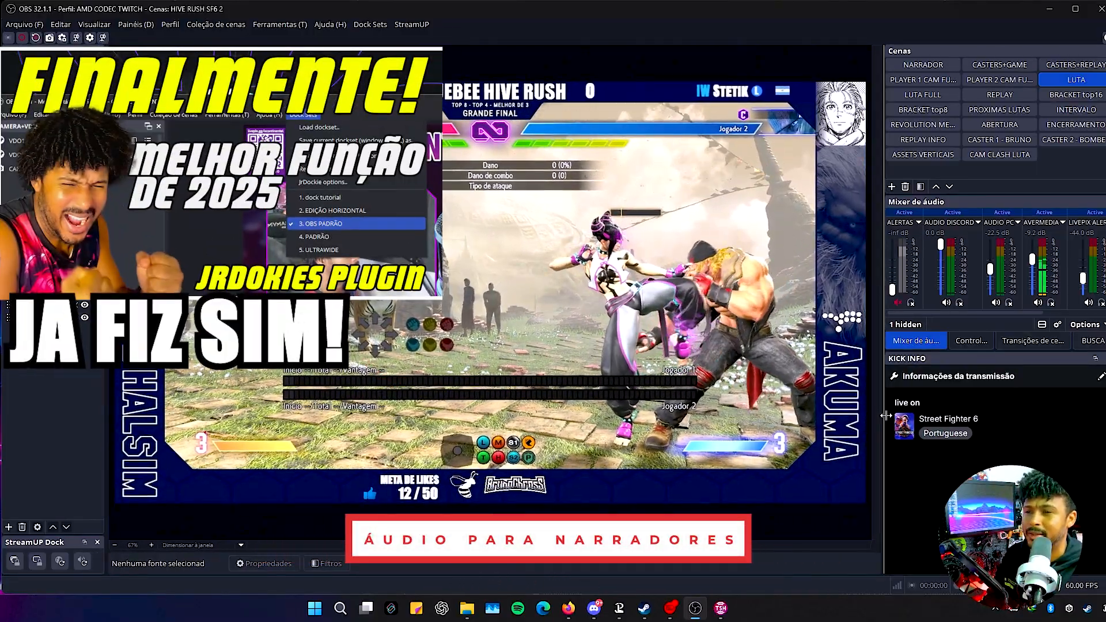
left_click_drag(884, 346, 926, 345)
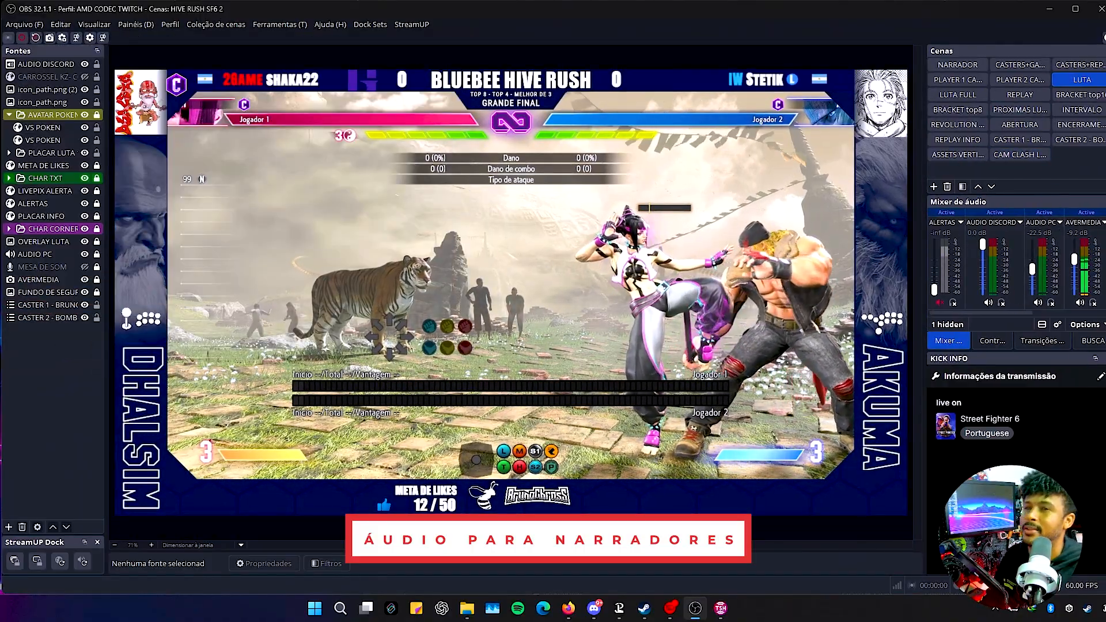
Step: Expand the CHAR TXT group and inspect the CHAR 2 V text source's properties, including its text file path
left_click(614, 329)
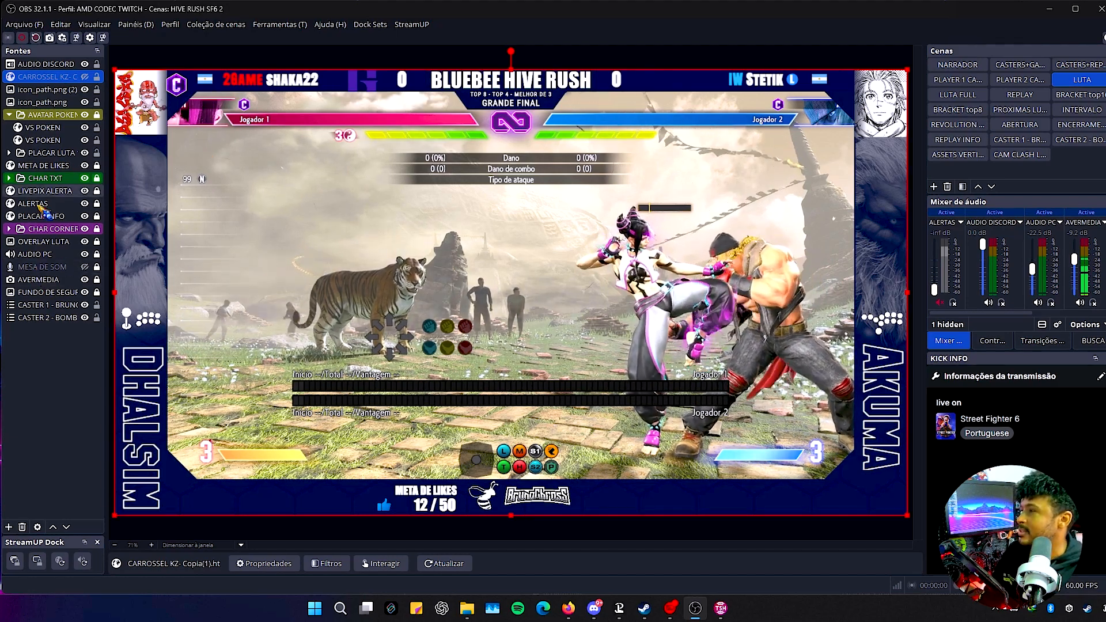
left_click(11, 179)
left_click(9, 178)
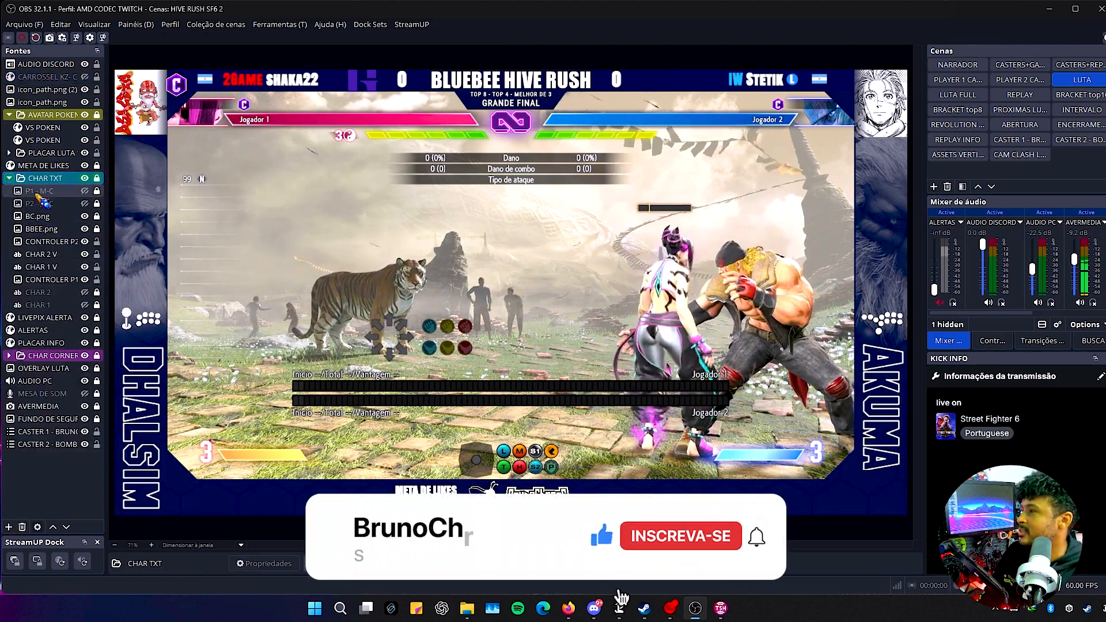
double_click(50, 254)
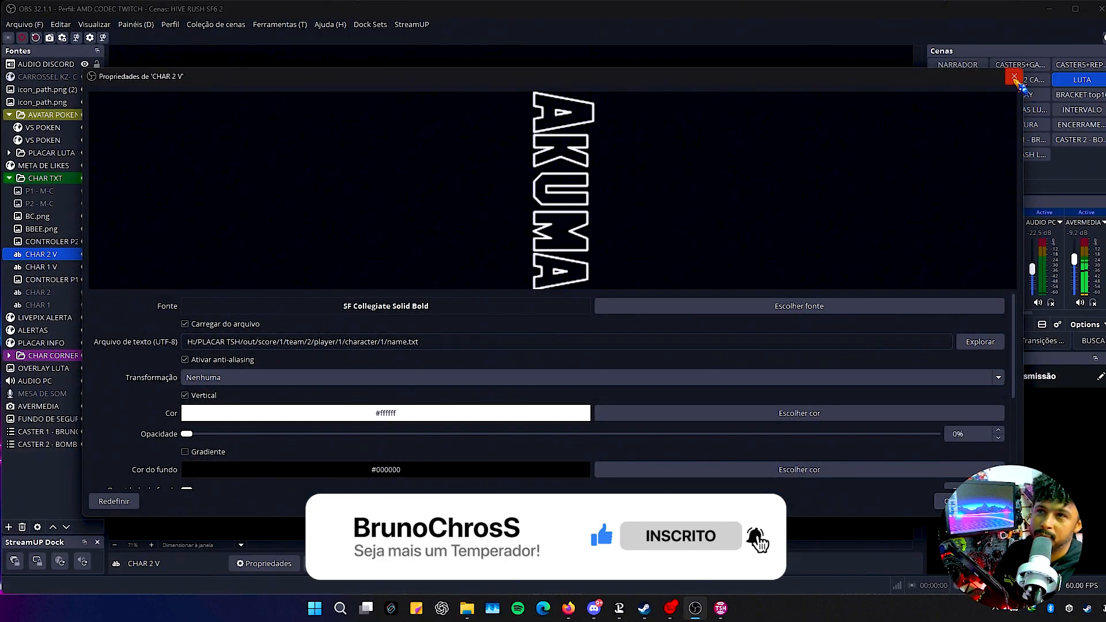
left_click(1014, 77)
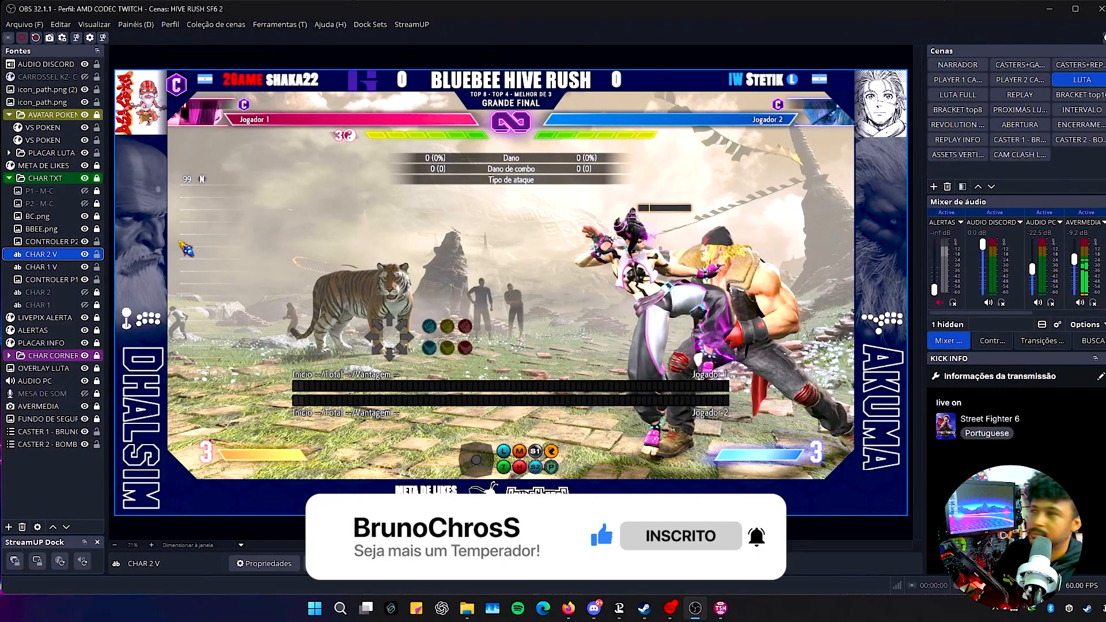
Step: Swap the two teams in TournamentStreamHelper and return to OBS to view the scoreboard overlay
left_click(720, 608)
left_click_drag(383, 46, 475, 43)
left_click(567, 448)
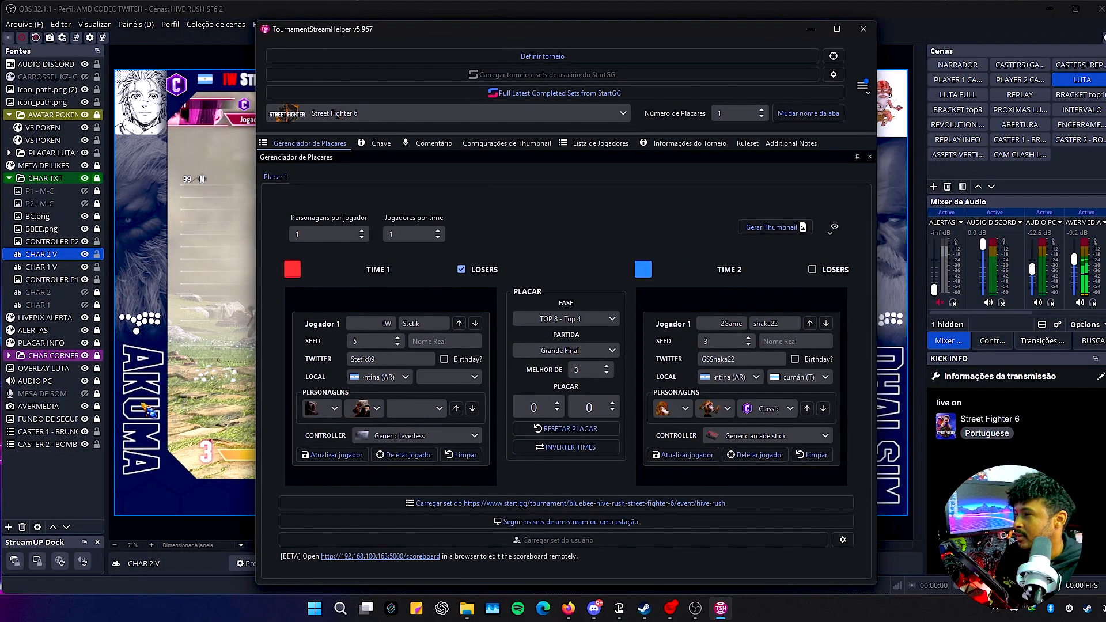
left_click(921, 178)
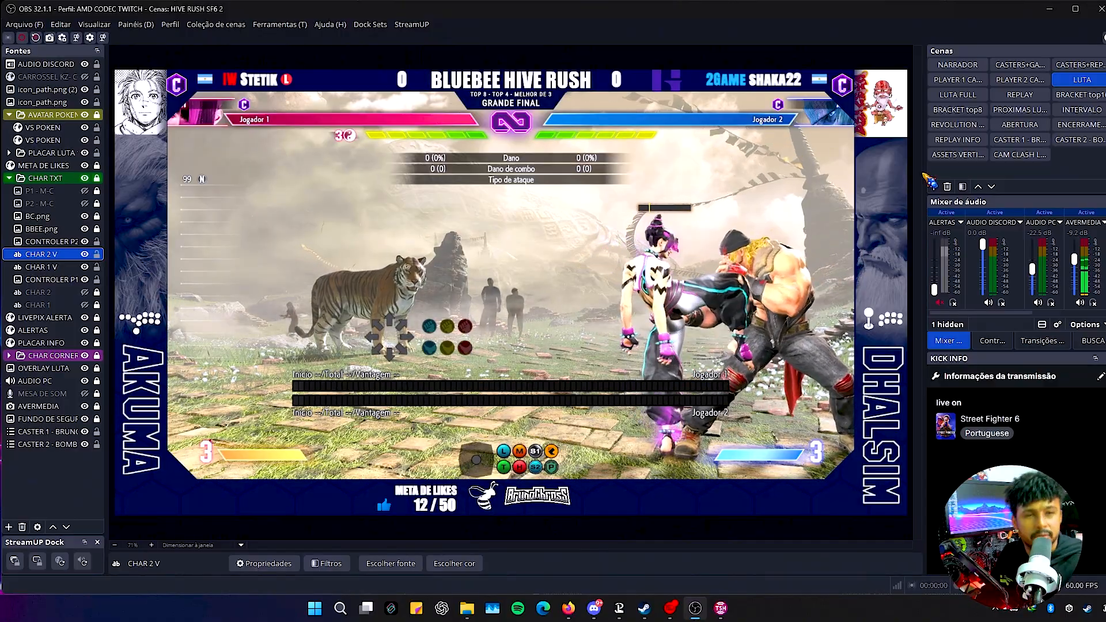
Step: Switch to the PLACAR TSH folder in File Explorer, moving and widening its window to show all contents
left_click(466, 608)
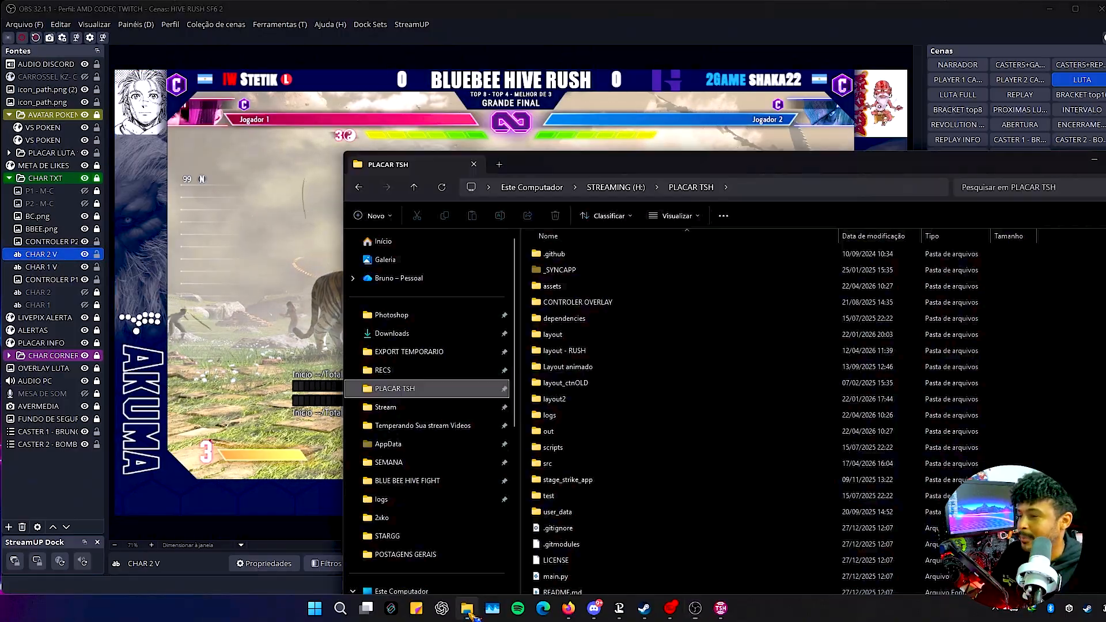
left_click_drag(593, 151, 412, 2)
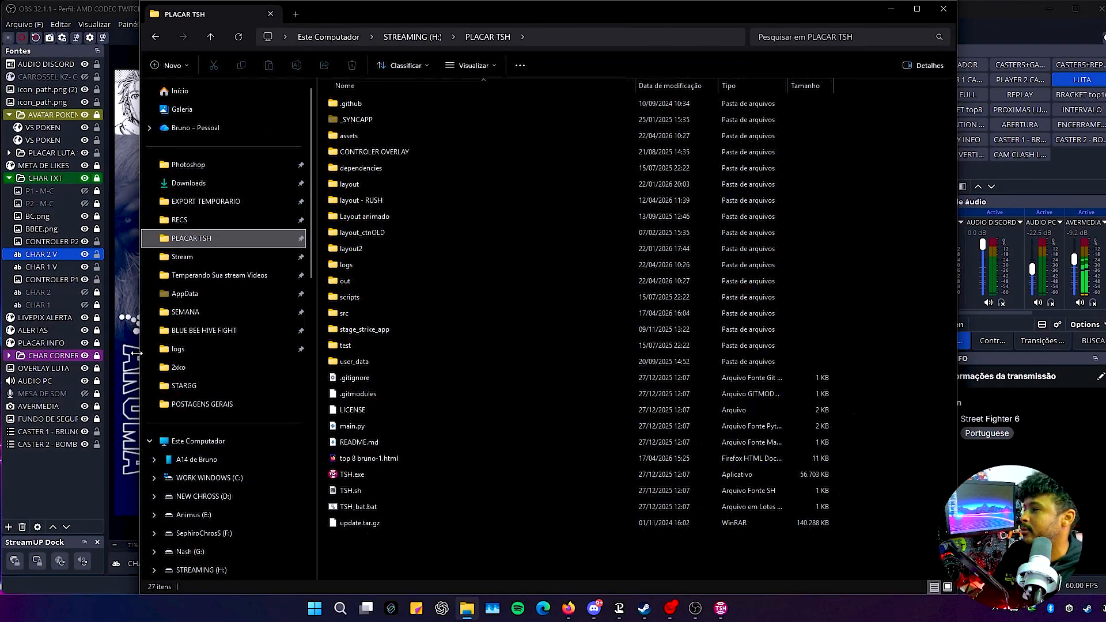
left_click_drag(141, 355, 40, 355)
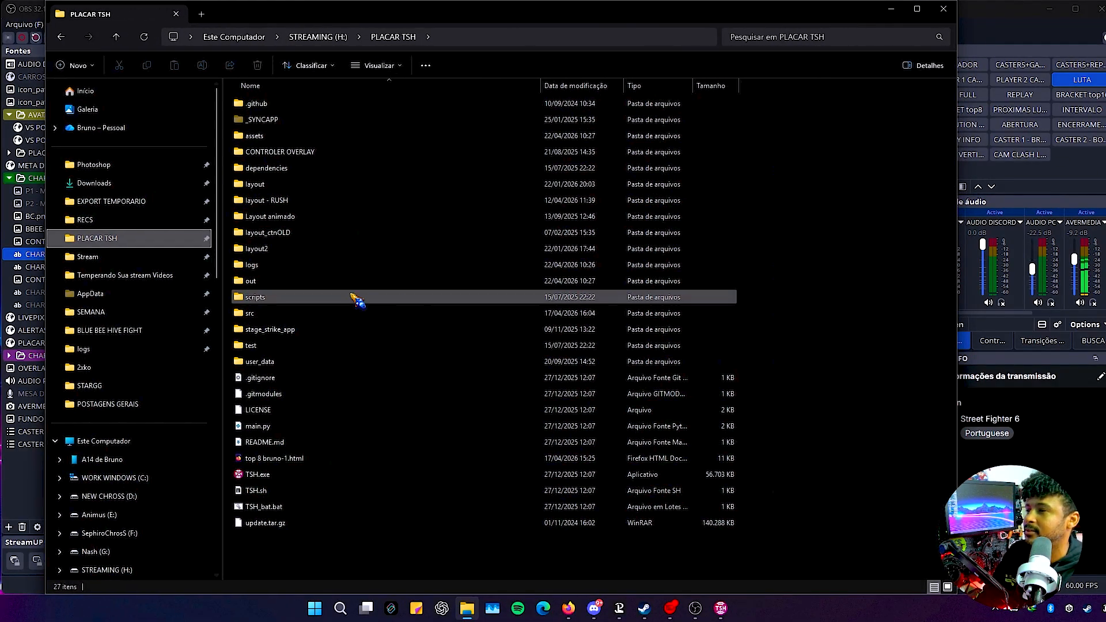
Step: Open the first team's output folder at out/score/1/team/1
double_click(267, 282)
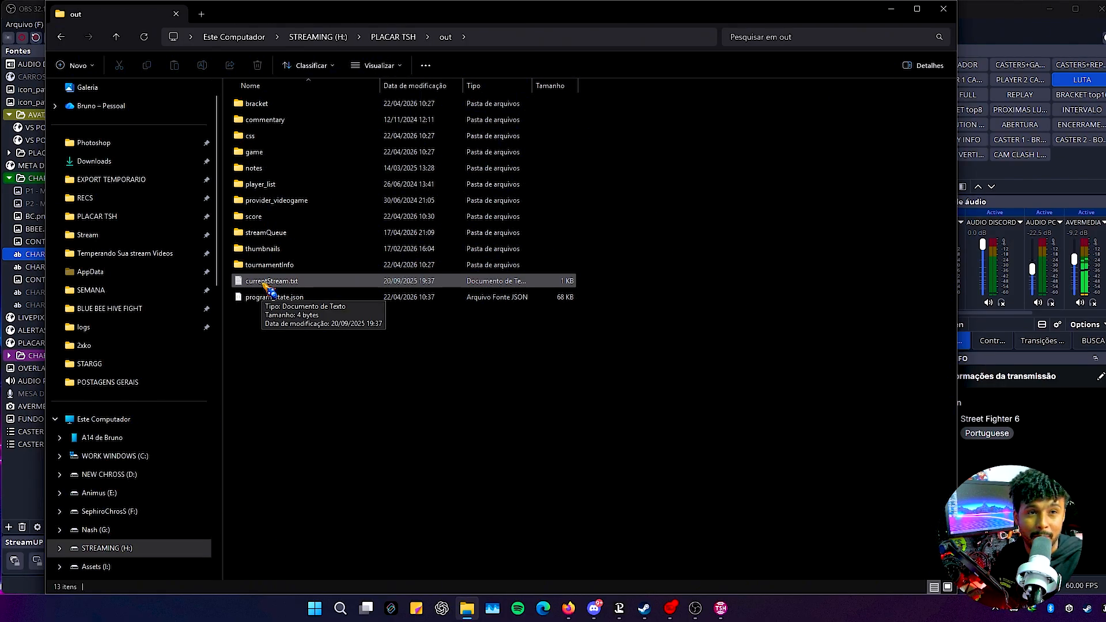
double_click(269, 219)
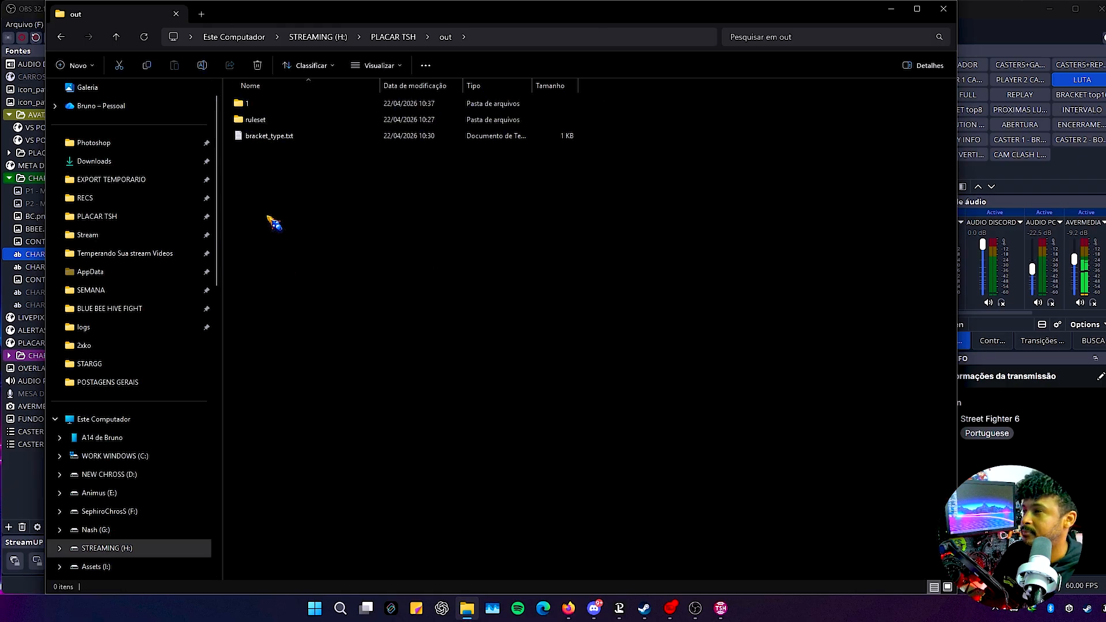
double_click(281, 104)
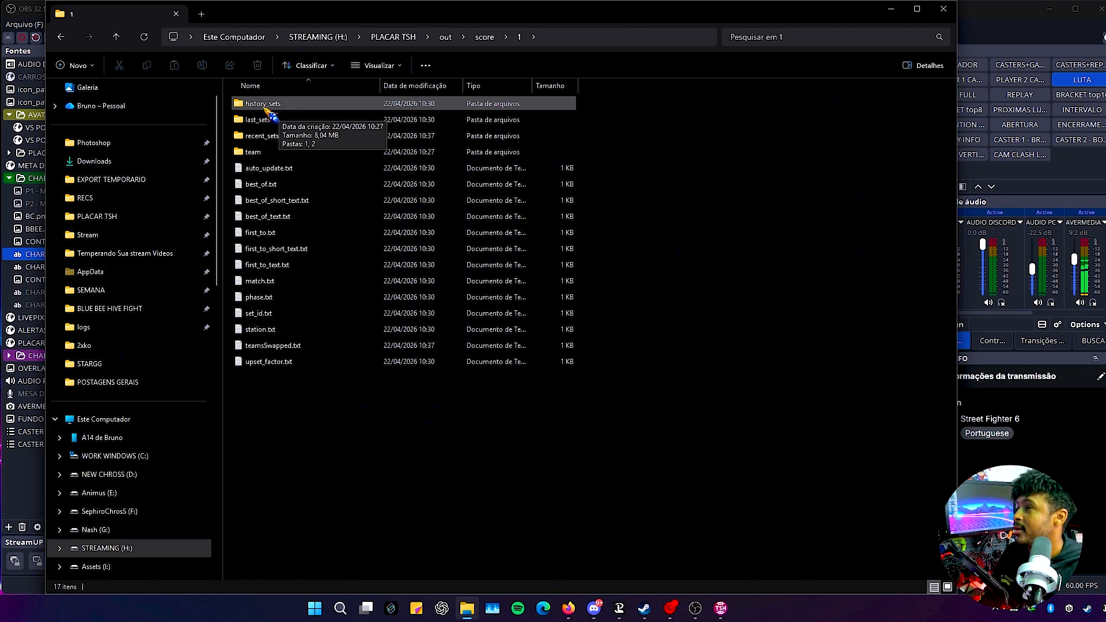
double_click(260, 152)
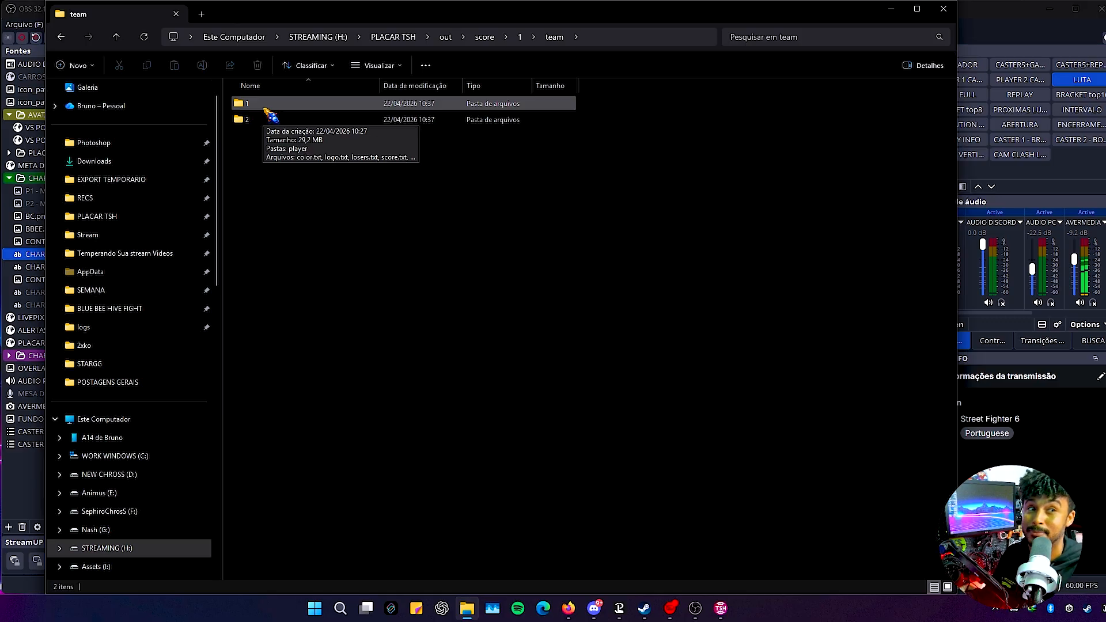
double_click(266, 107)
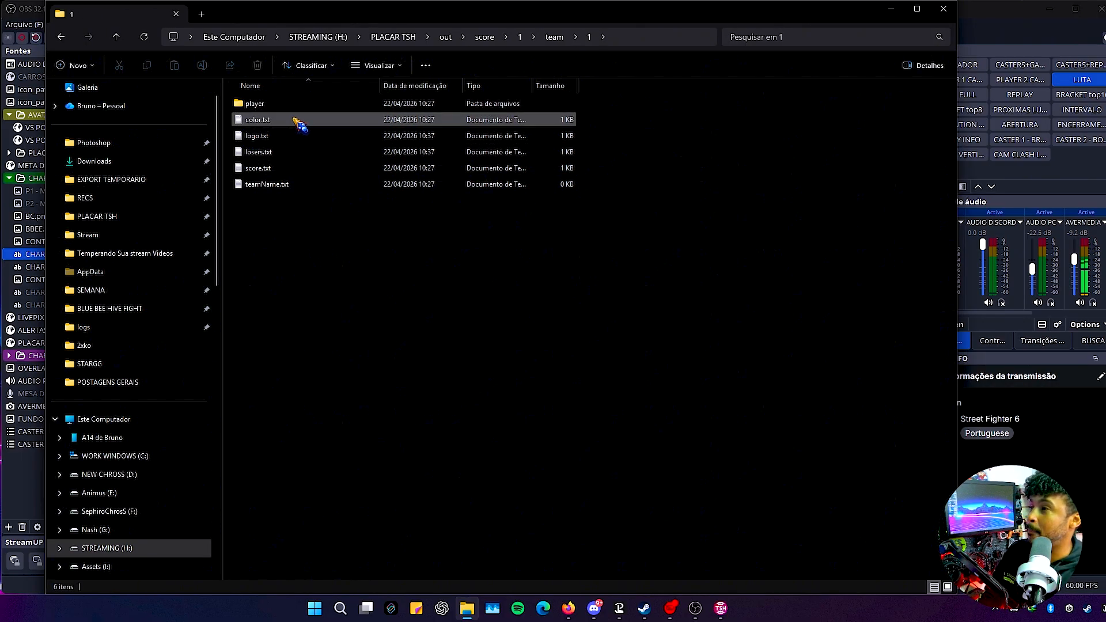
Step: Preview the contents of the first team's score.txt file
left_click(261, 151)
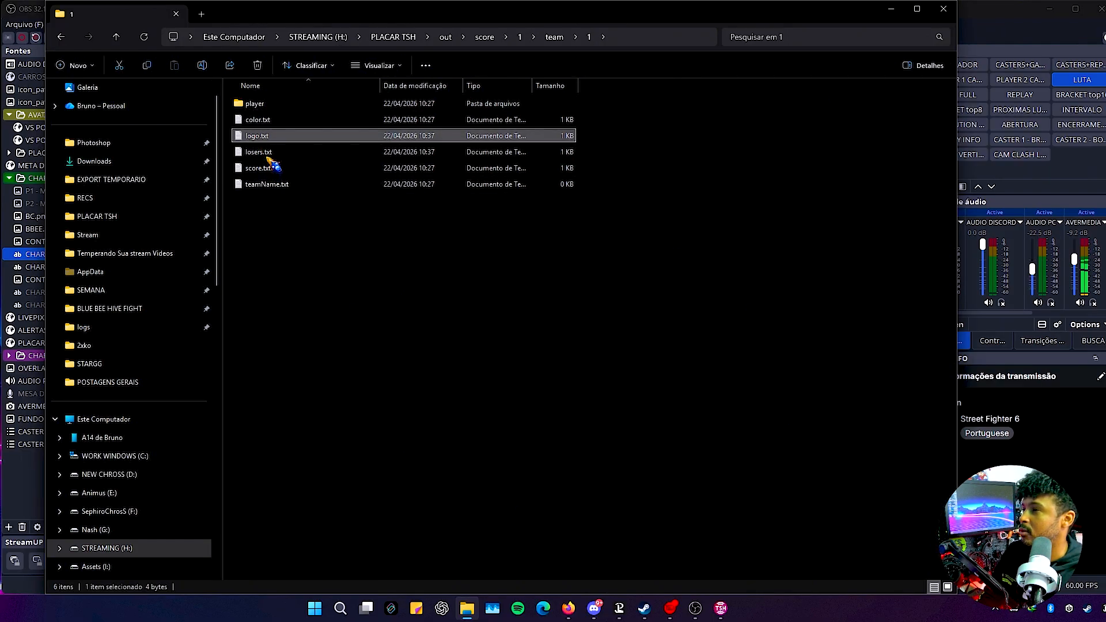
left_click(272, 169)
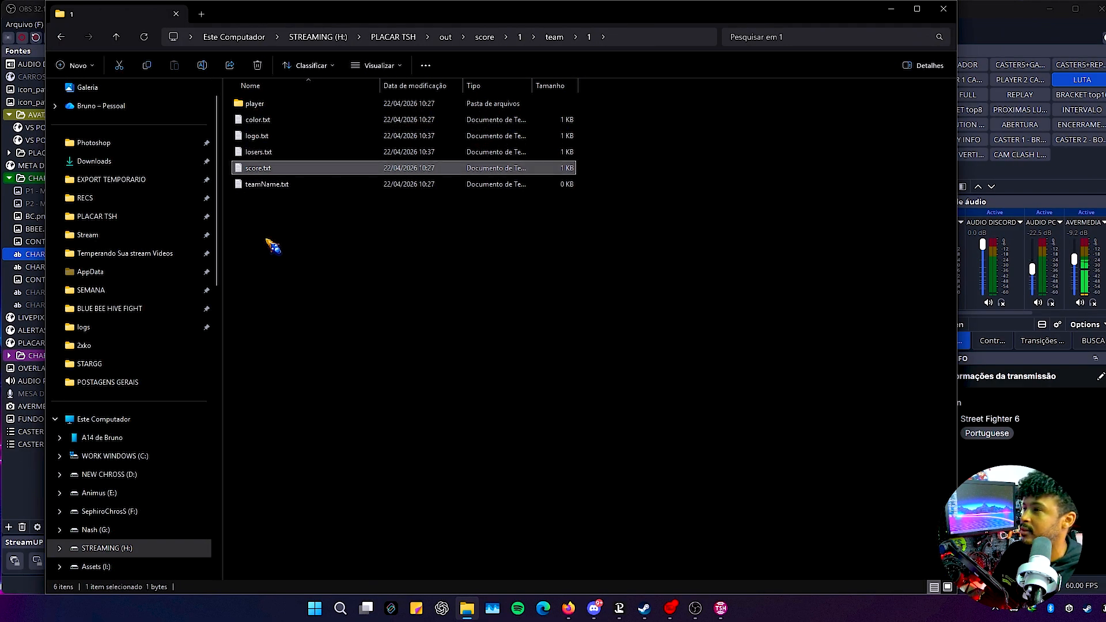
key("ctrl+space")
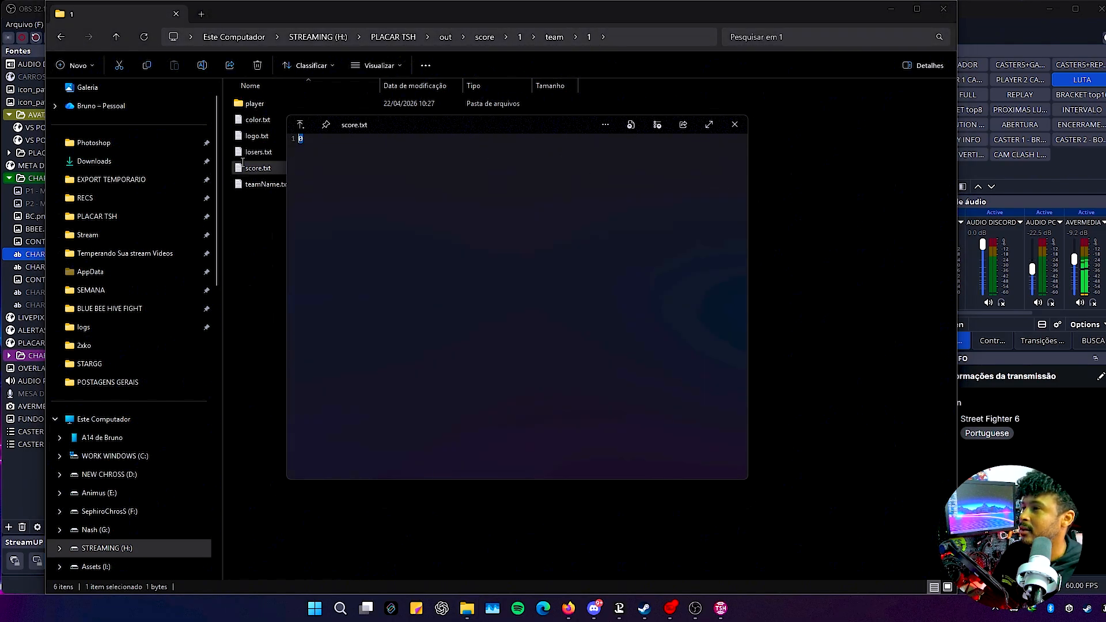
left_click(734, 124)
Step: Raise Team 1's score to 1 in TournamentStreamHelper and preview score.txt again in File Explorer
left_click(721, 609)
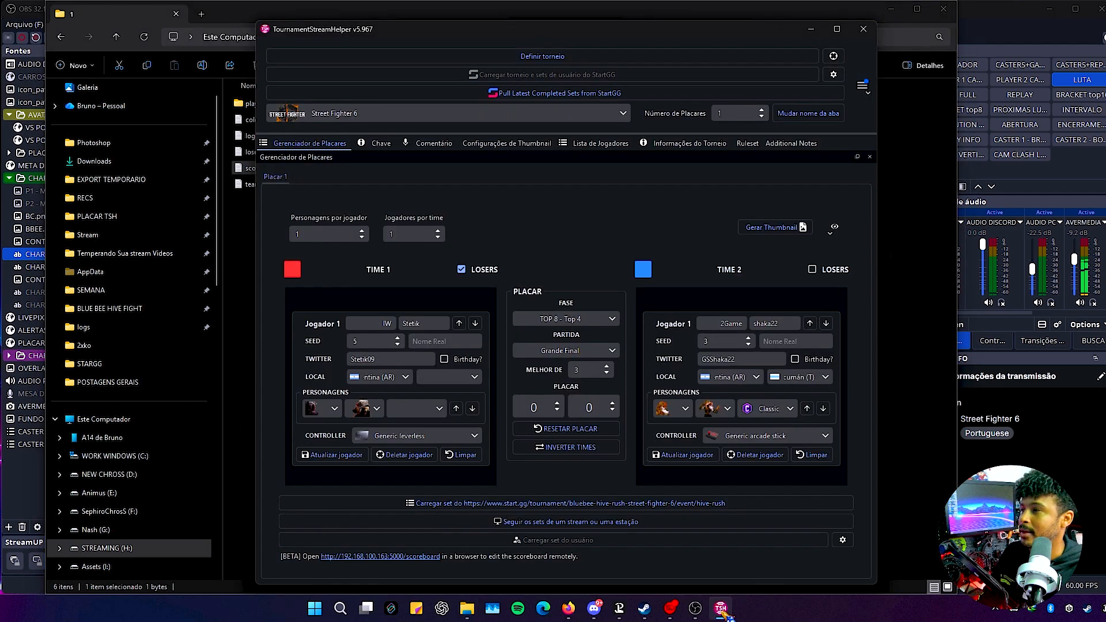
left_click(557, 403)
left_click(901, 461)
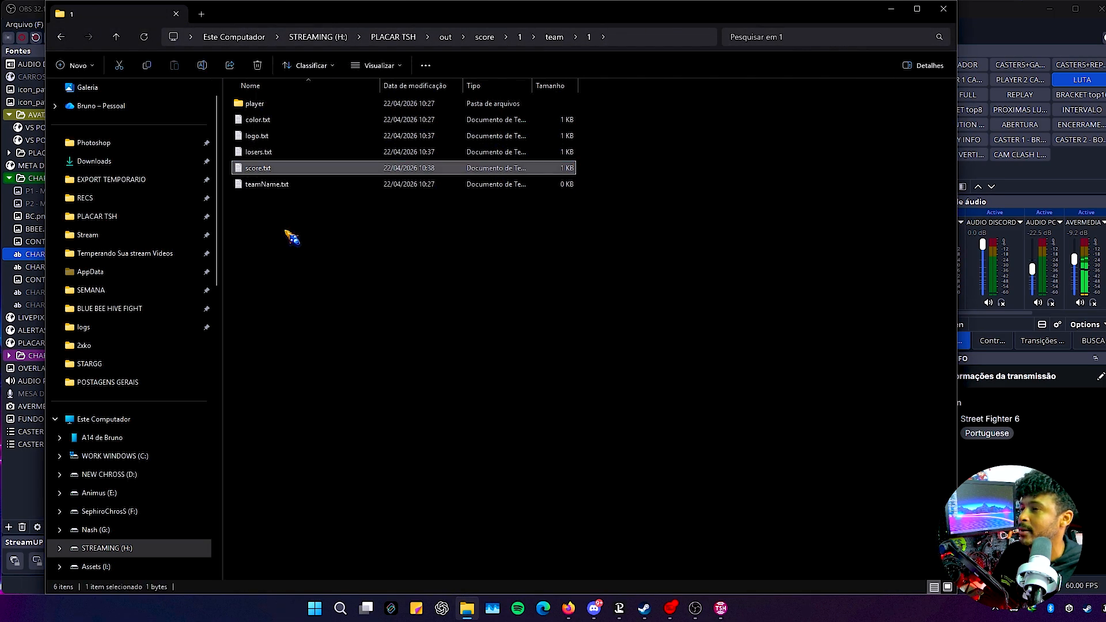
key("space")
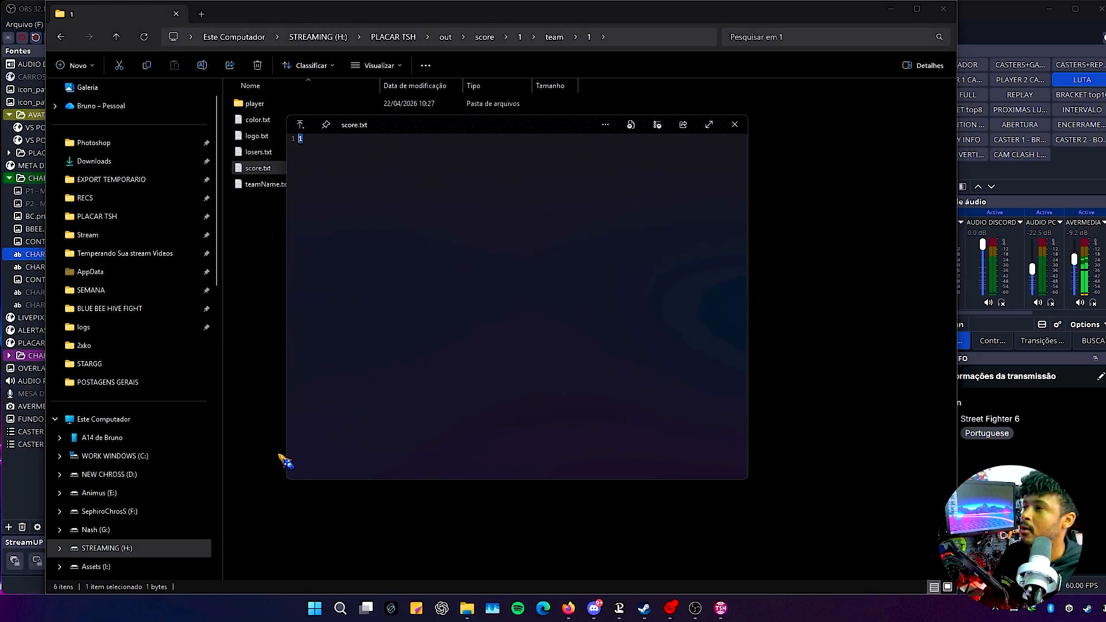
left_click(734, 124)
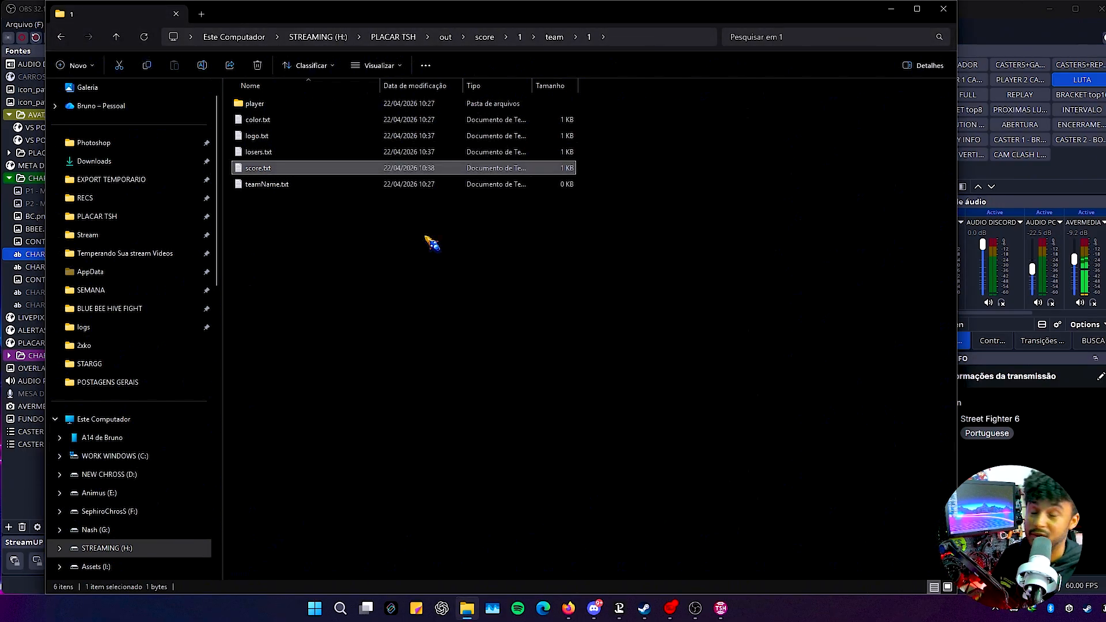
Step: Open the first player's data folder at player/1 inside the team folder
double_click(267, 106)
left_click(269, 109)
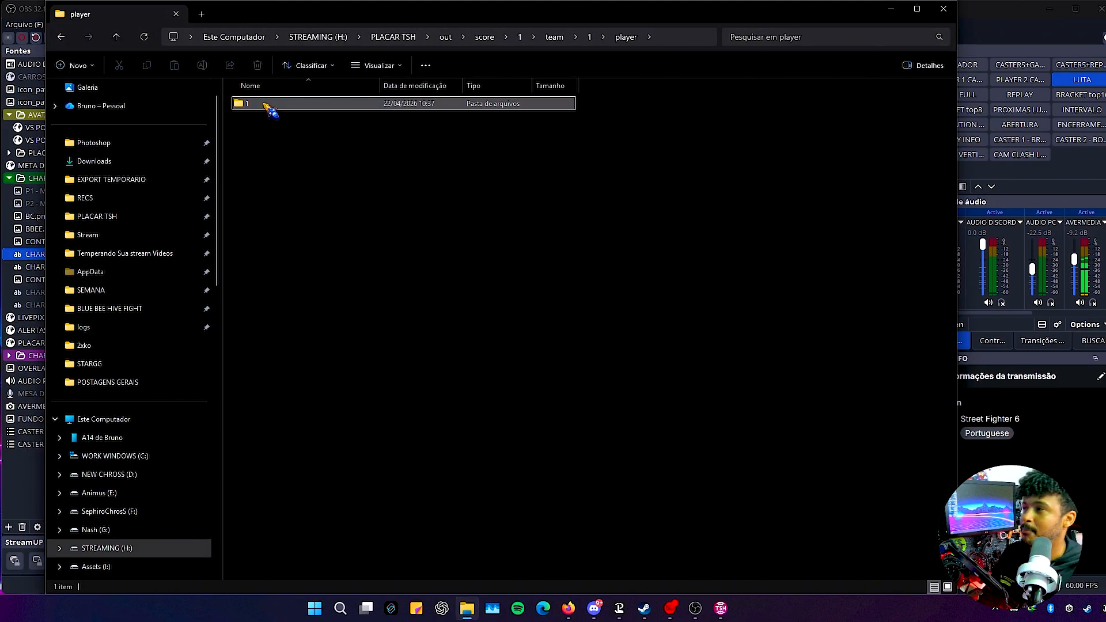
double_click(269, 108)
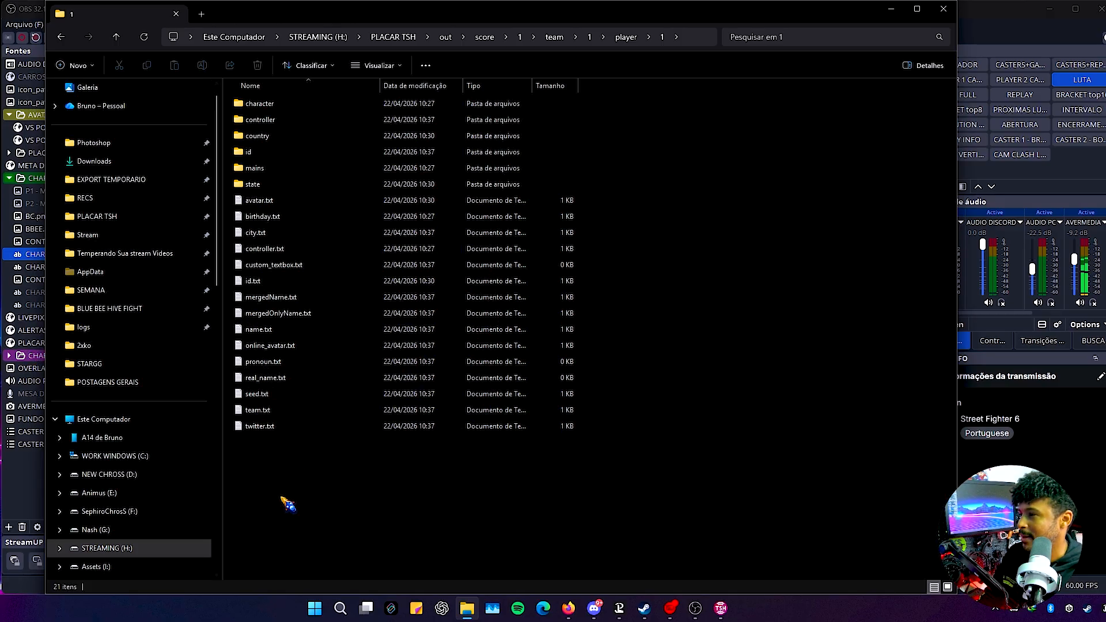
Step: Preview mergedName.txt and highlight the team prefix before the player's name
left_click(281, 298)
key("ctrl+space")
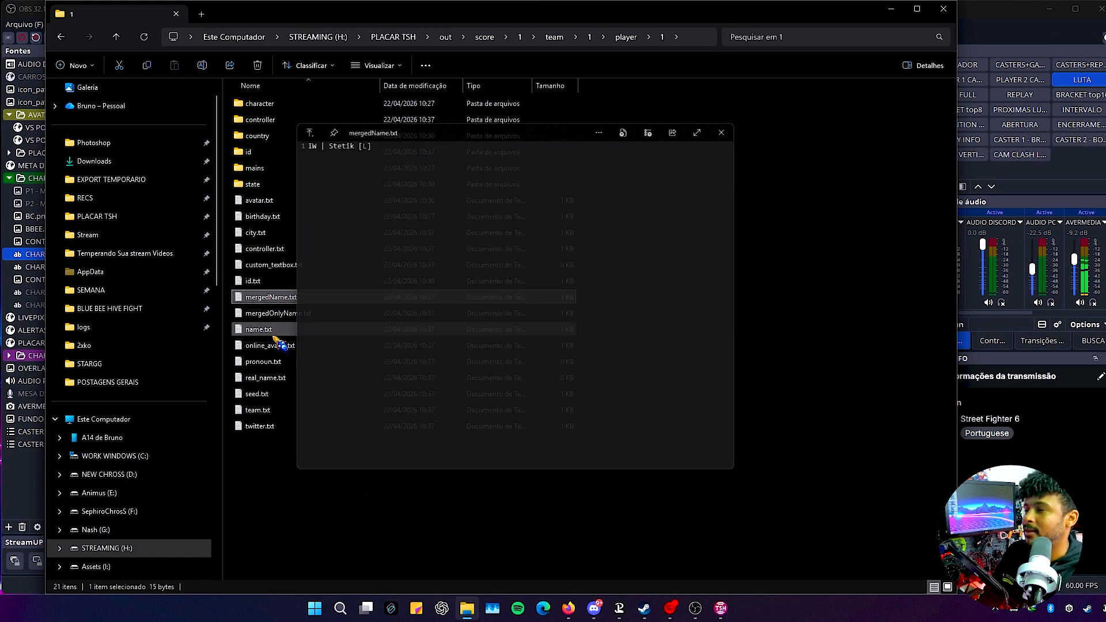
mouse_move(312, 142)
left_mouse_down()
mouse_move(433, 152)
mouse_move(295, 148)
left_mouse_up()
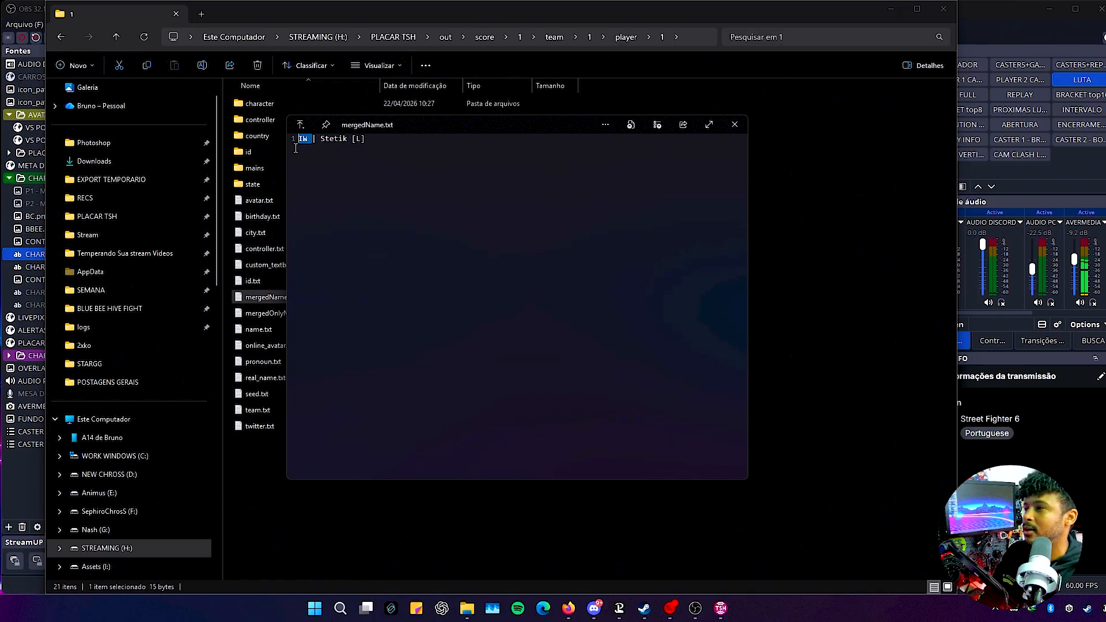
left_click(353, 161)
left_click(734, 126)
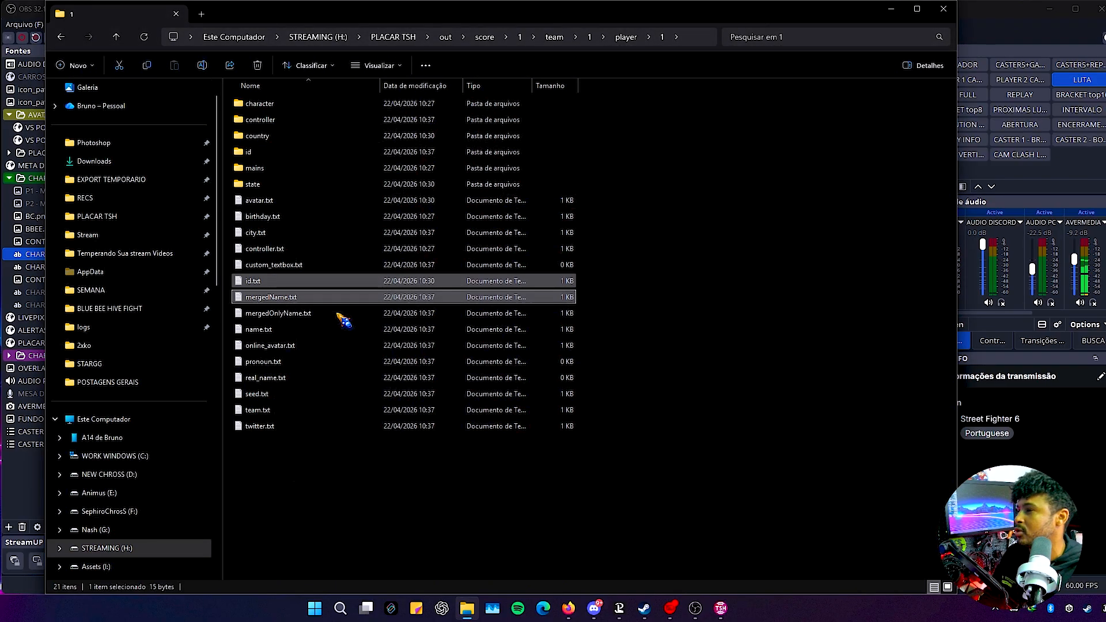
Step: Preview online_avatar.txt and view the image from its URL in Firefox, returning to the player folder
left_click(280, 346)
key("ctrl+space")
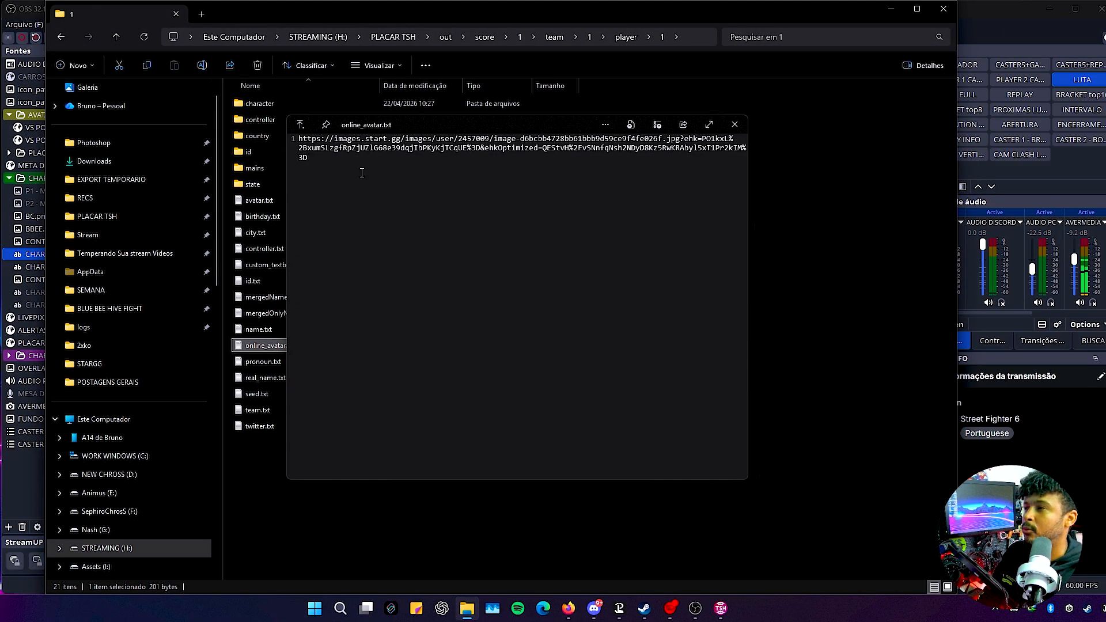
left_click(357, 165)
key("ctrl+a")
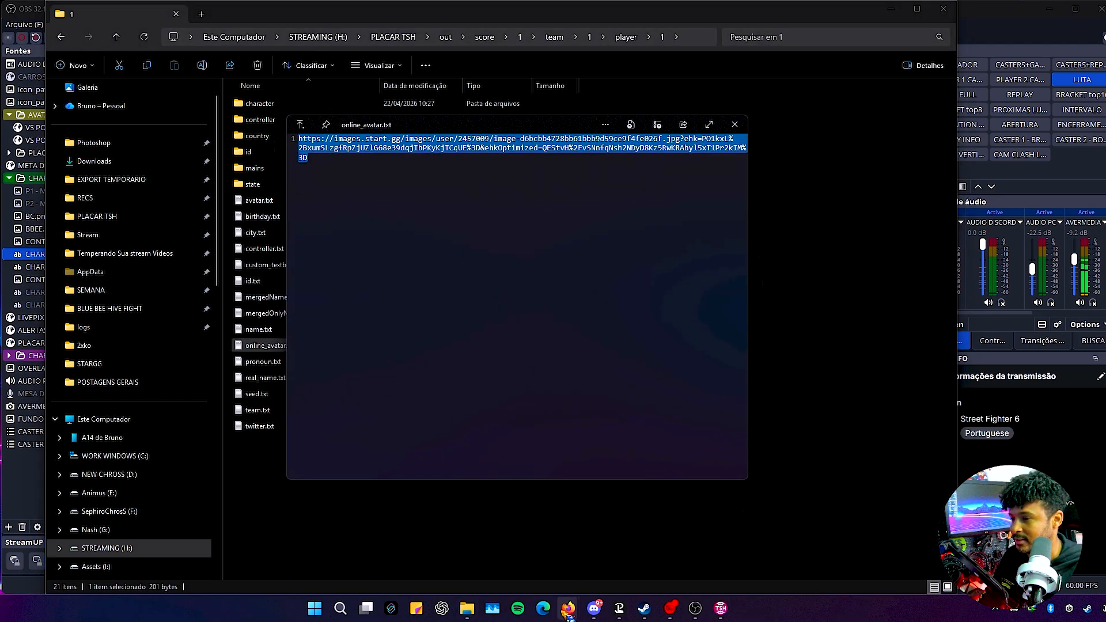
mouse_move(567, 609)
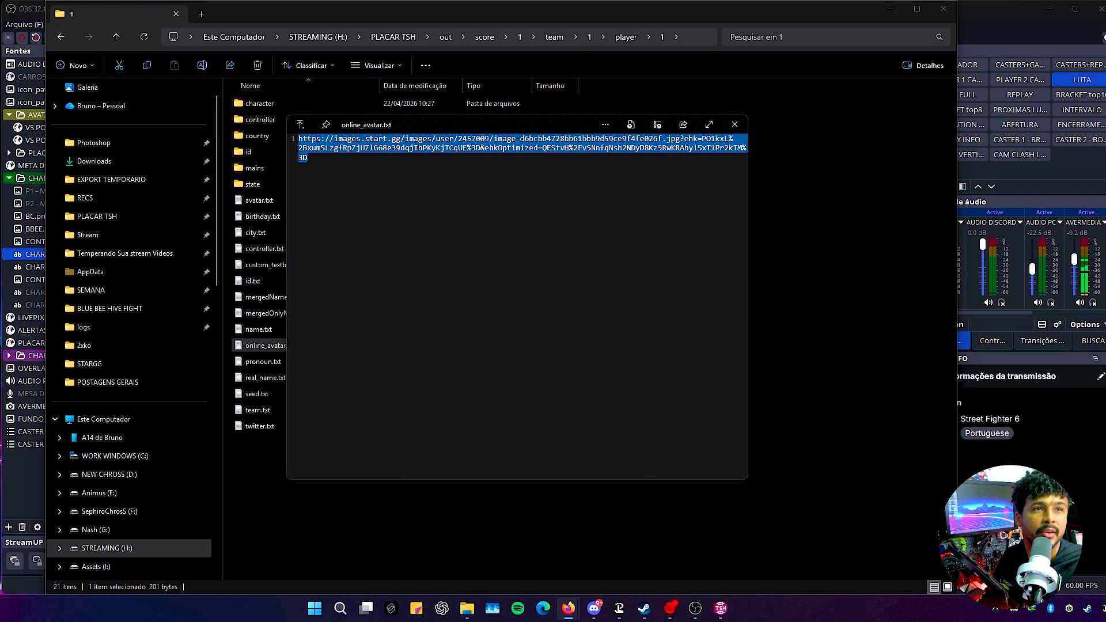
left_click(730, 127)
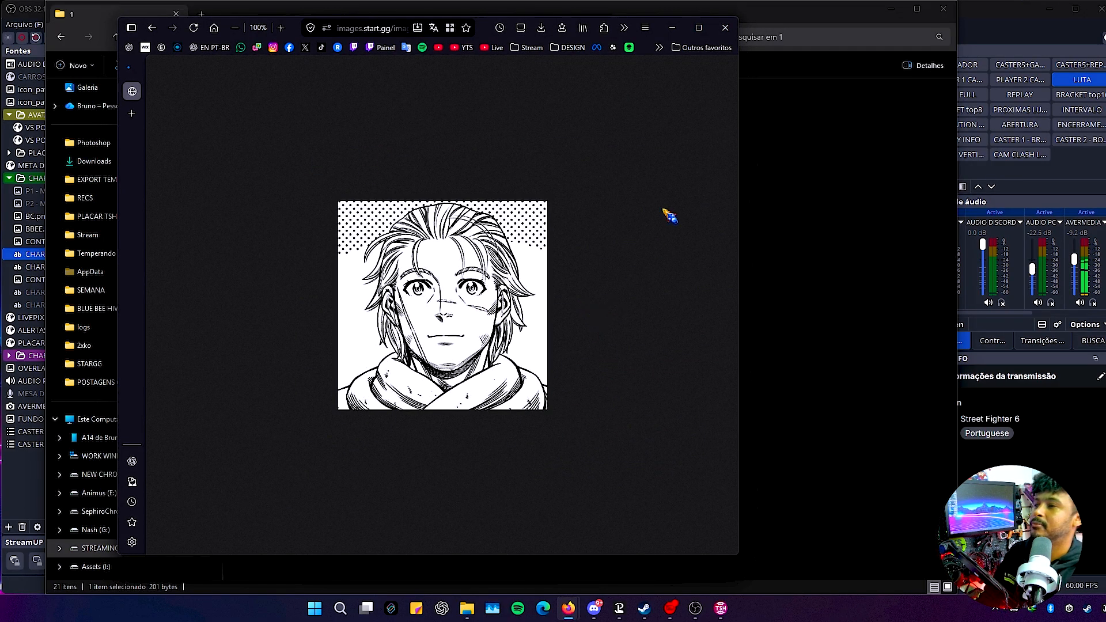
left_click(672, 27)
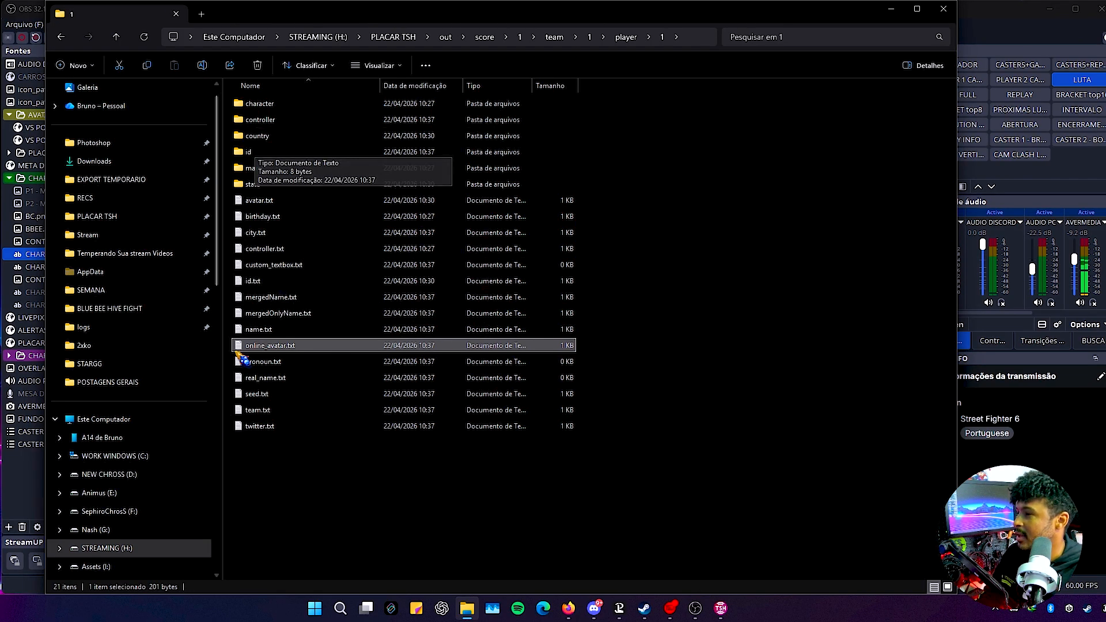
Step: Preview controller.txt in the first player's data folder and close the preview
left_click(263, 249)
key("space")
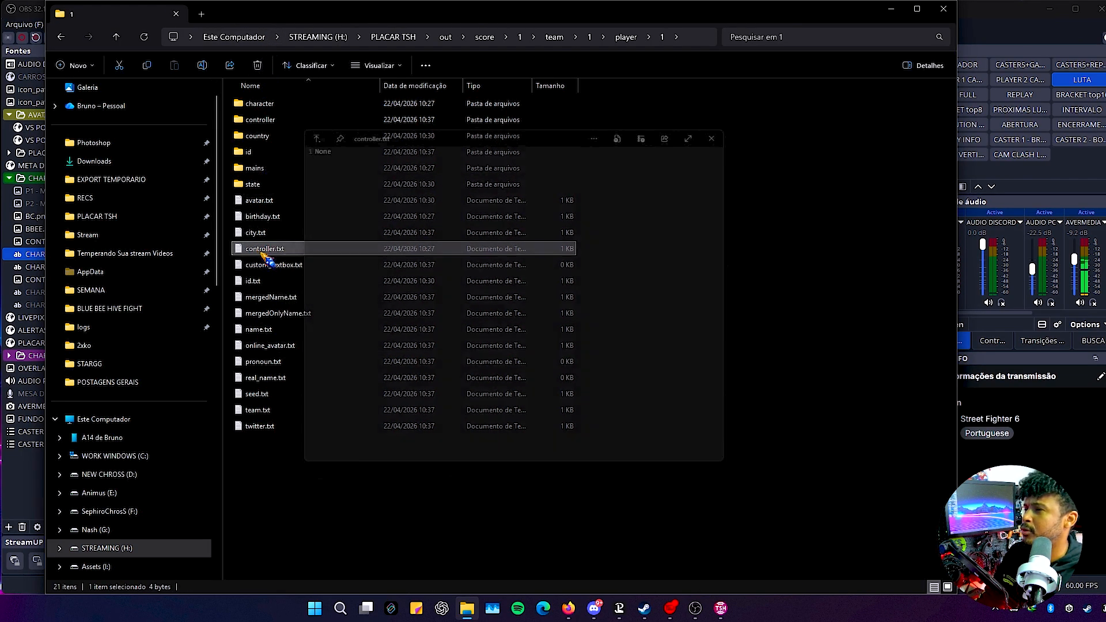
left_click(734, 124)
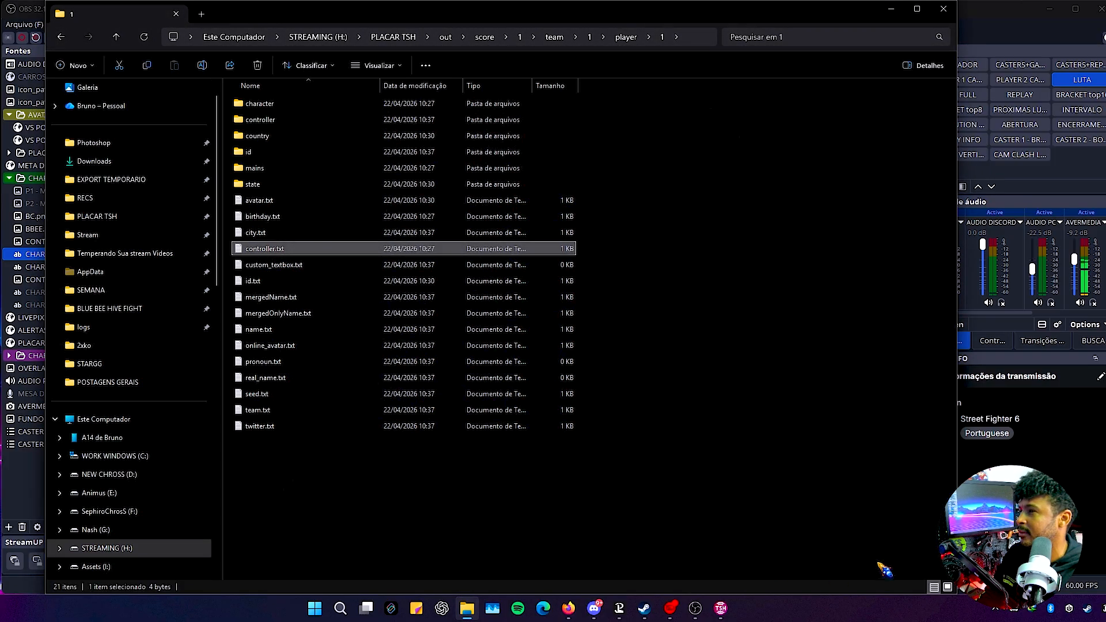
Step: Switch to TournamentStreamHelper and set Team 1's first player's control type to Classic
left_click(720, 609)
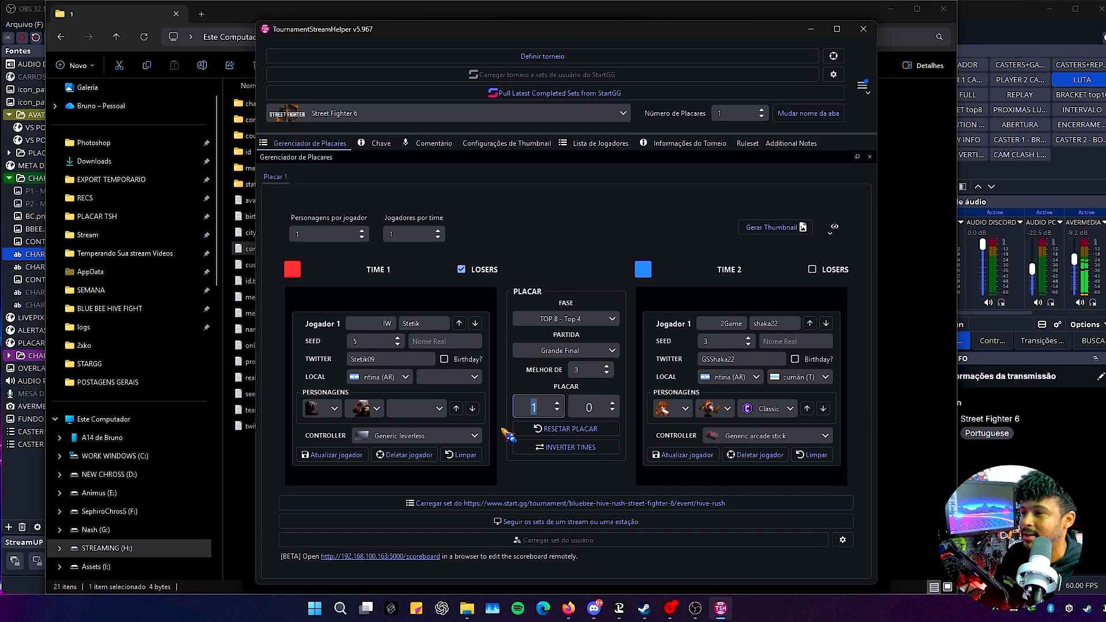
left_click(439, 408)
left_click(427, 457)
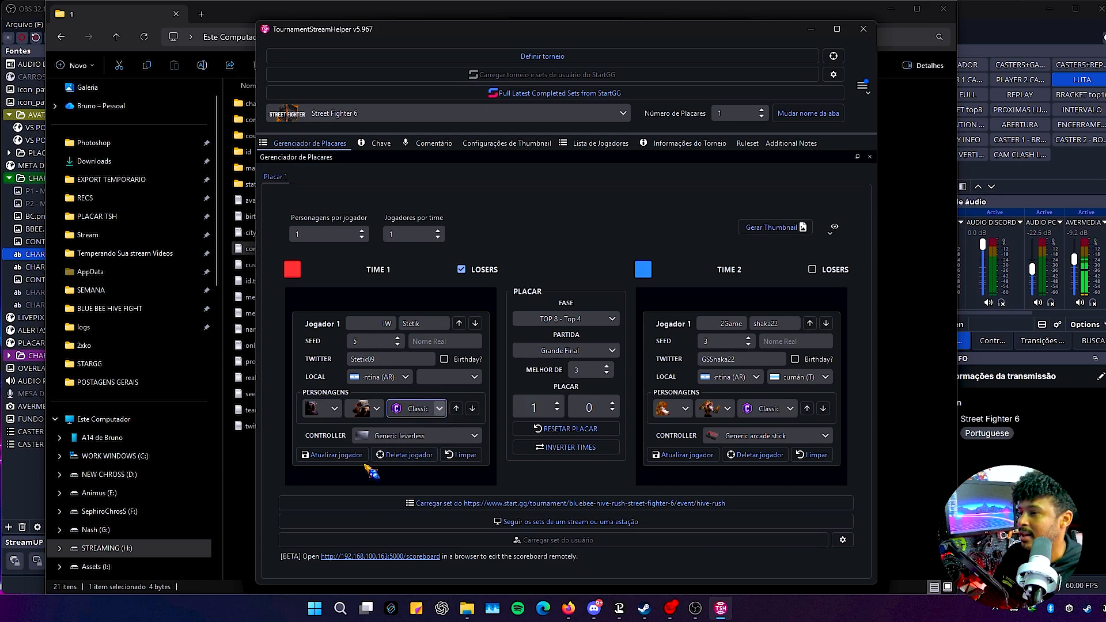
Step: Return to the player folder in File Explorer and check the contents of controller.txt again
left_click(252, 253)
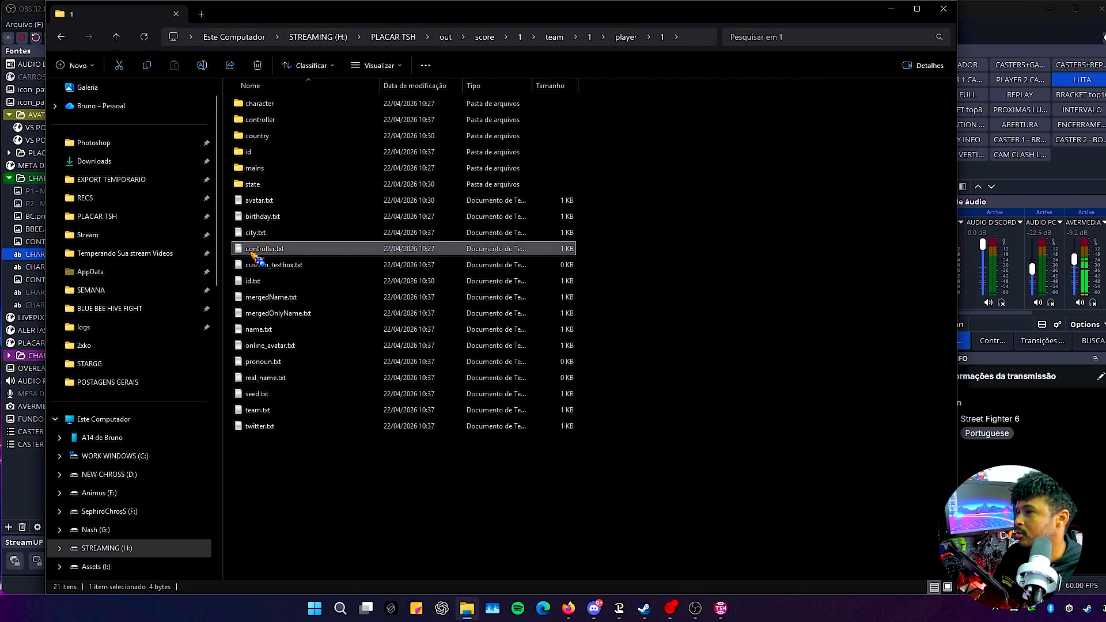
key("ctrl+space")
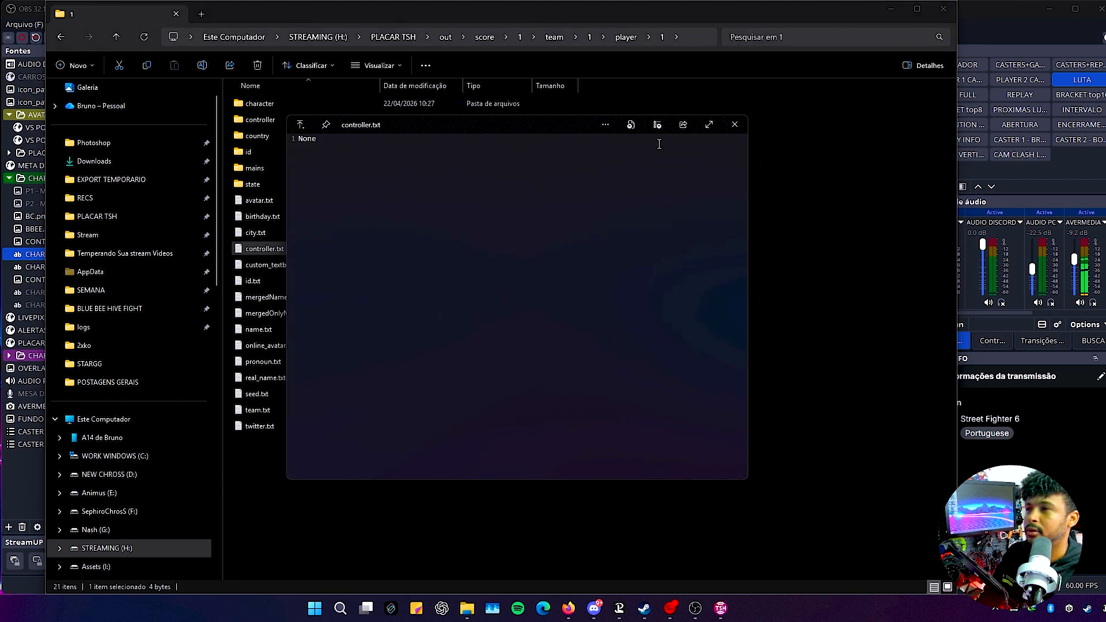
left_click(734, 125)
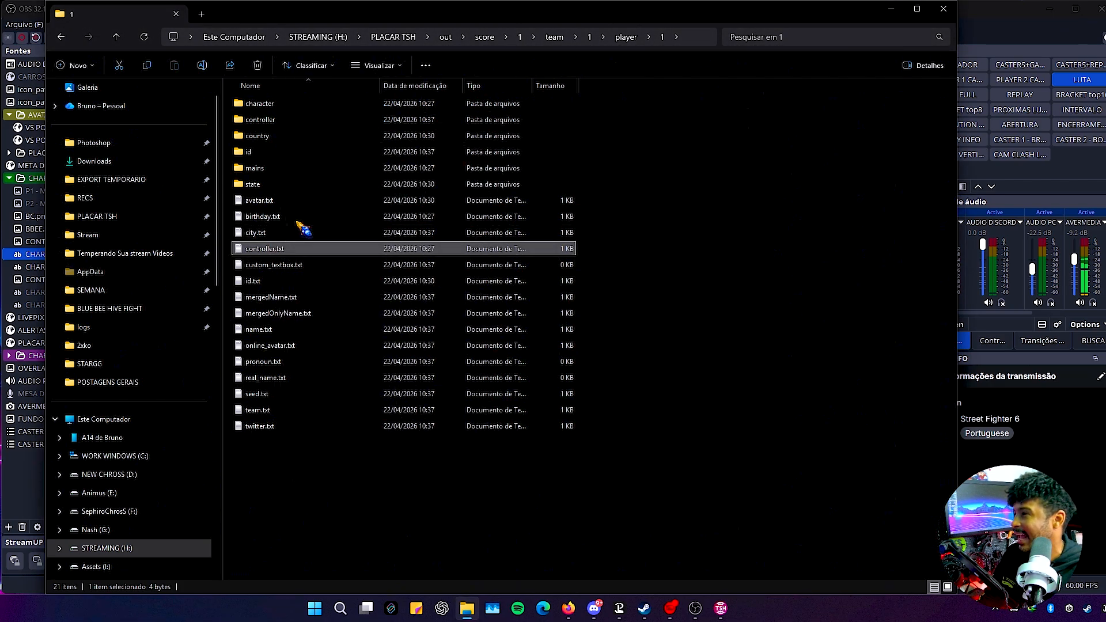
Step: Open the player's country folder and preview the flag image asset.png
left_click(268, 230)
left_click(268, 203)
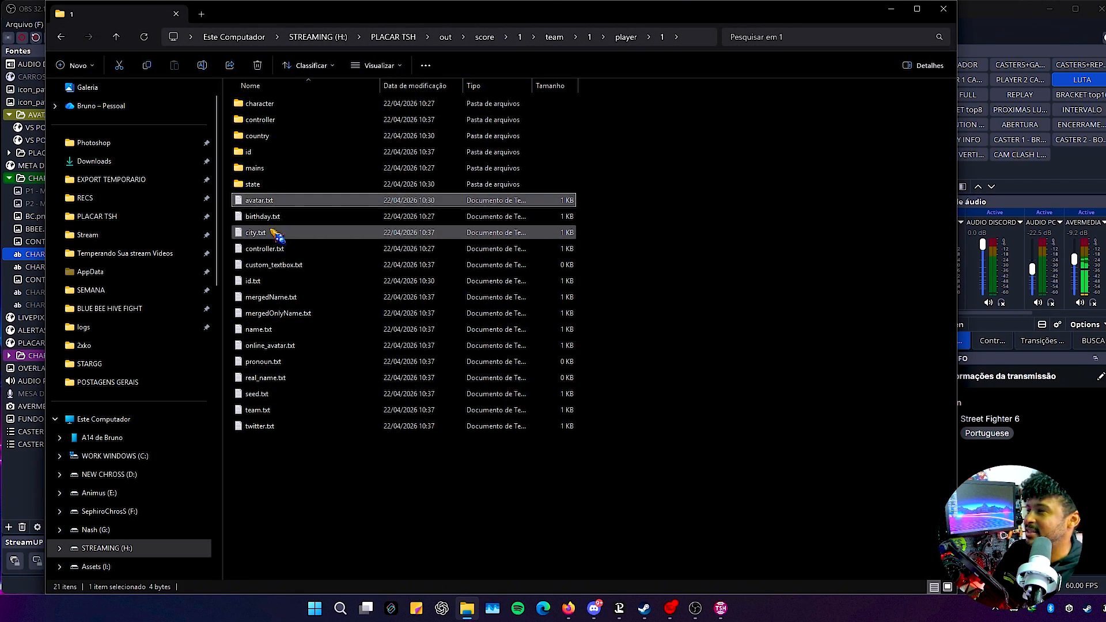
left_click(268, 219)
double_click(278, 137)
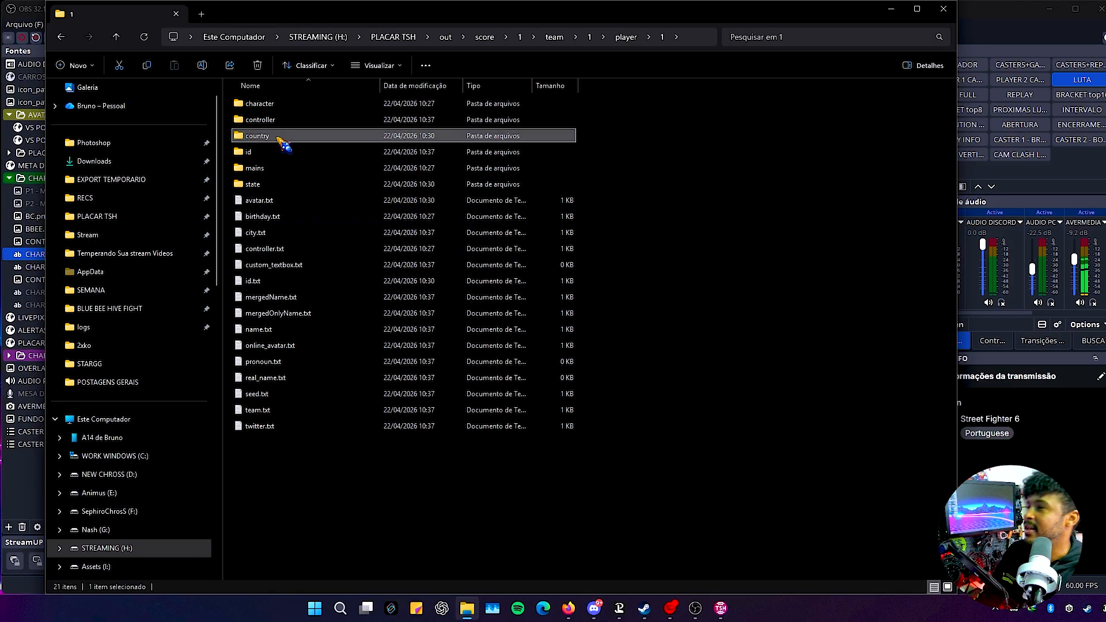
left_click(270, 105)
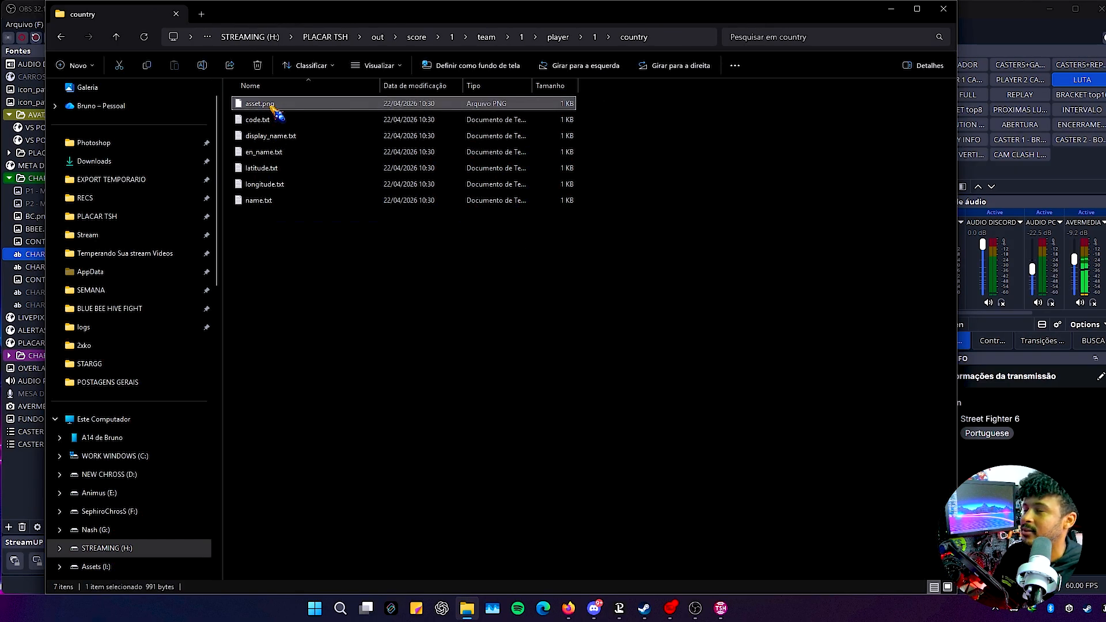
double_click(273, 105)
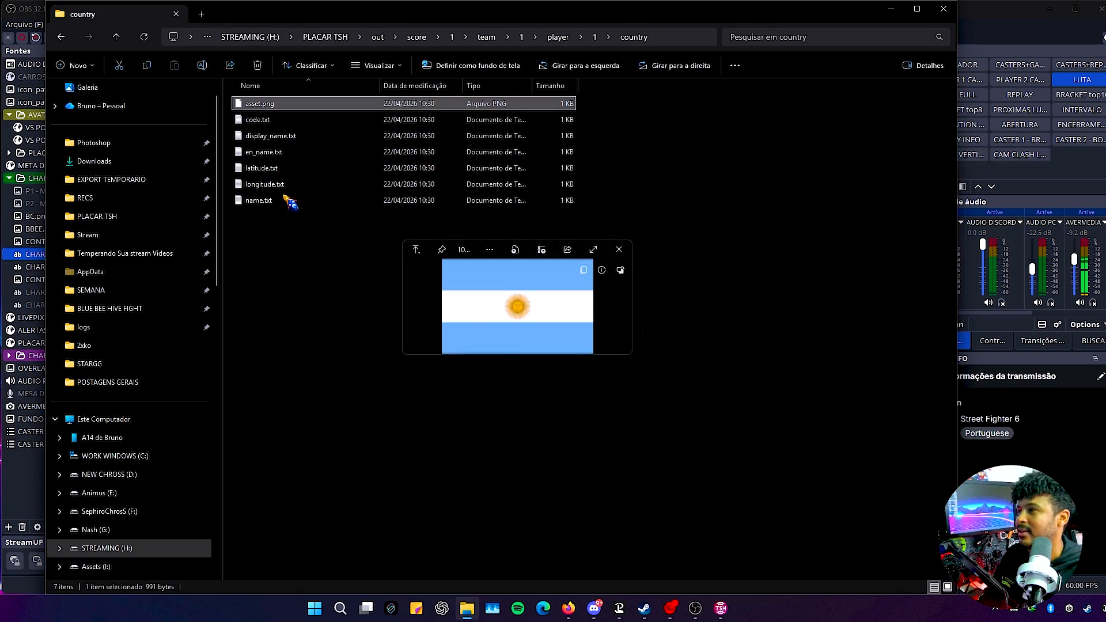
key("Escape")
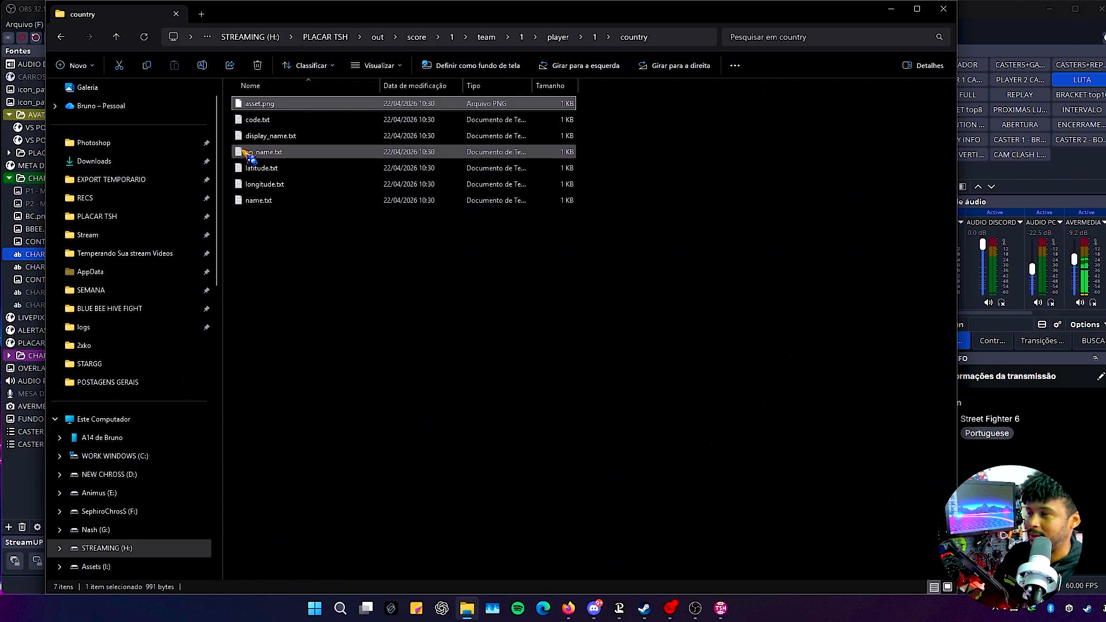
Step: Look inside the player's id and state folders, returning to the player folder
left_click(365, 298)
key("alt+Left")
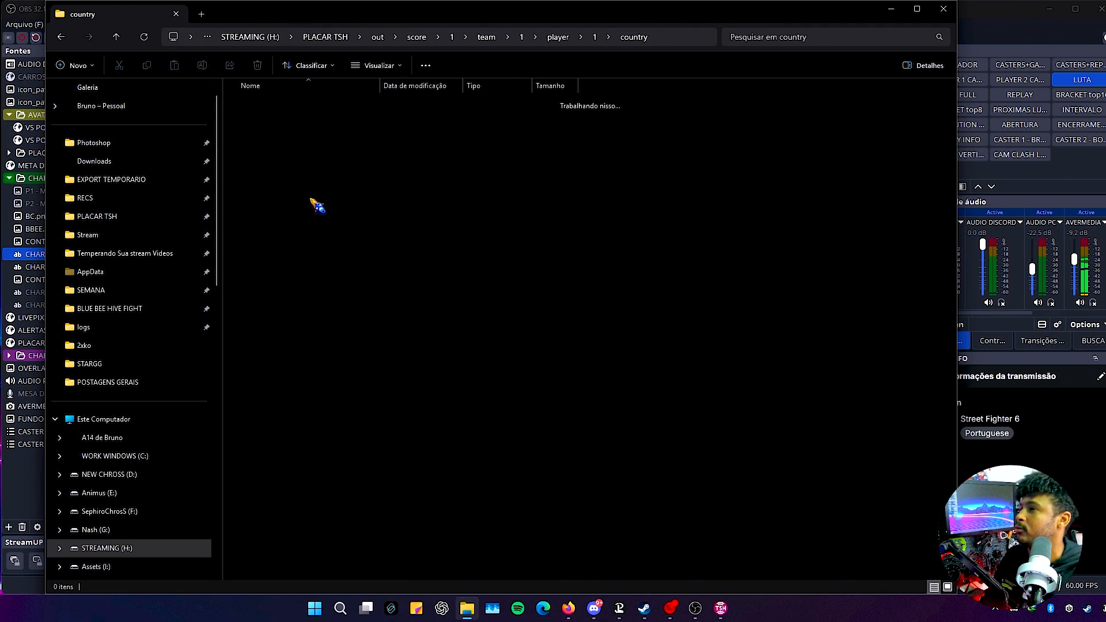
double_click(263, 149)
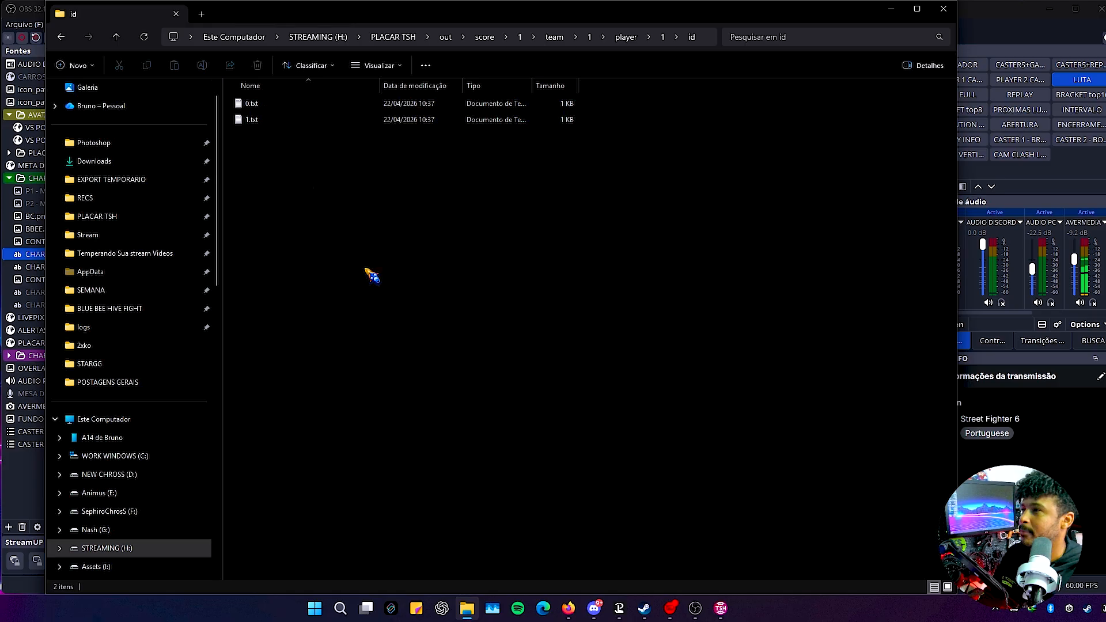
key("alt+Left")
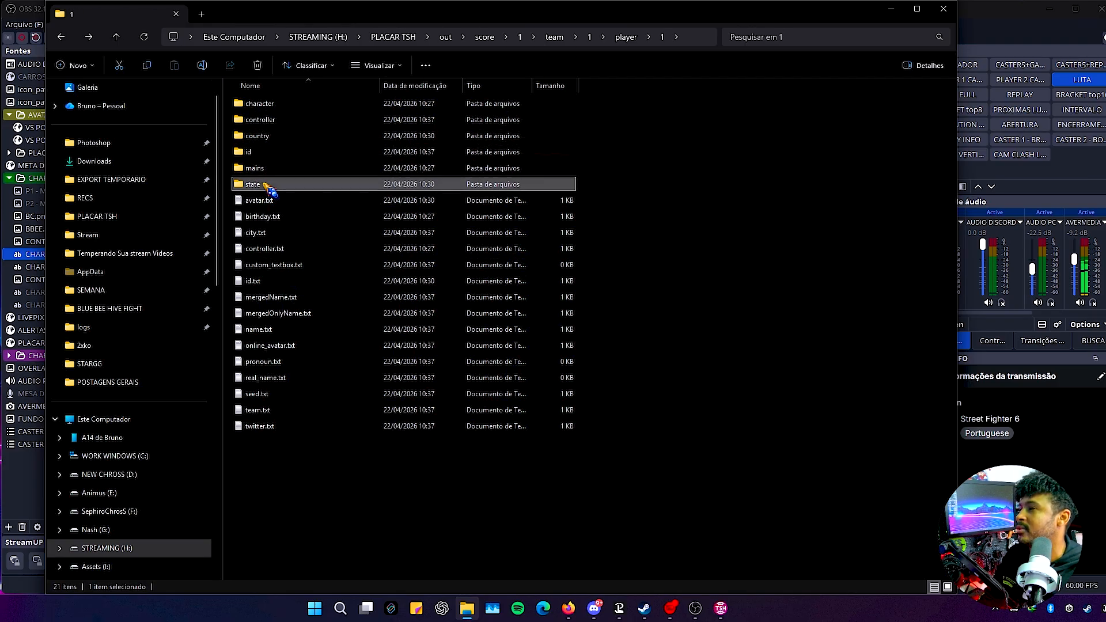
double_click(266, 184)
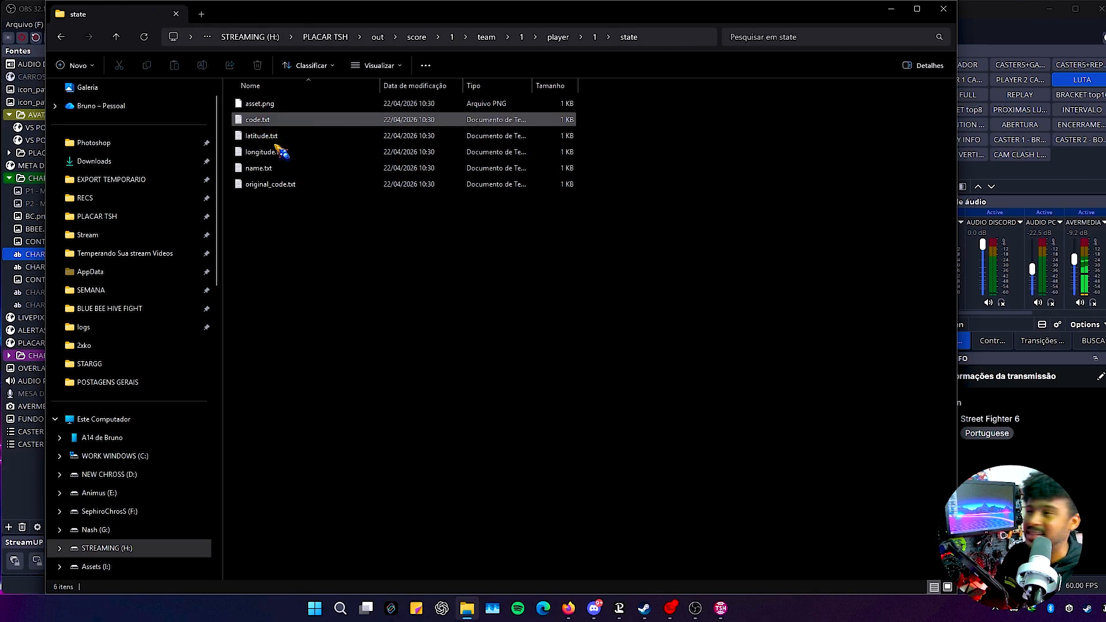
key("alt+Left")
Step: Open the first character's data folder at character/1 inside the player folder
double_click(257, 106)
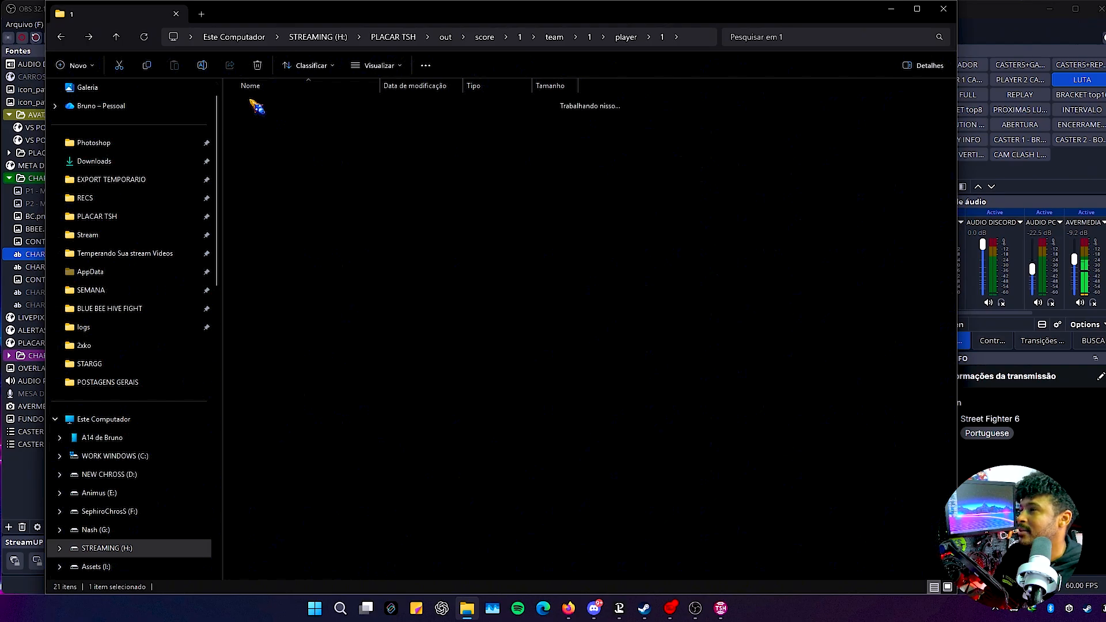
double_click(255, 106)
double_click(264, 106)
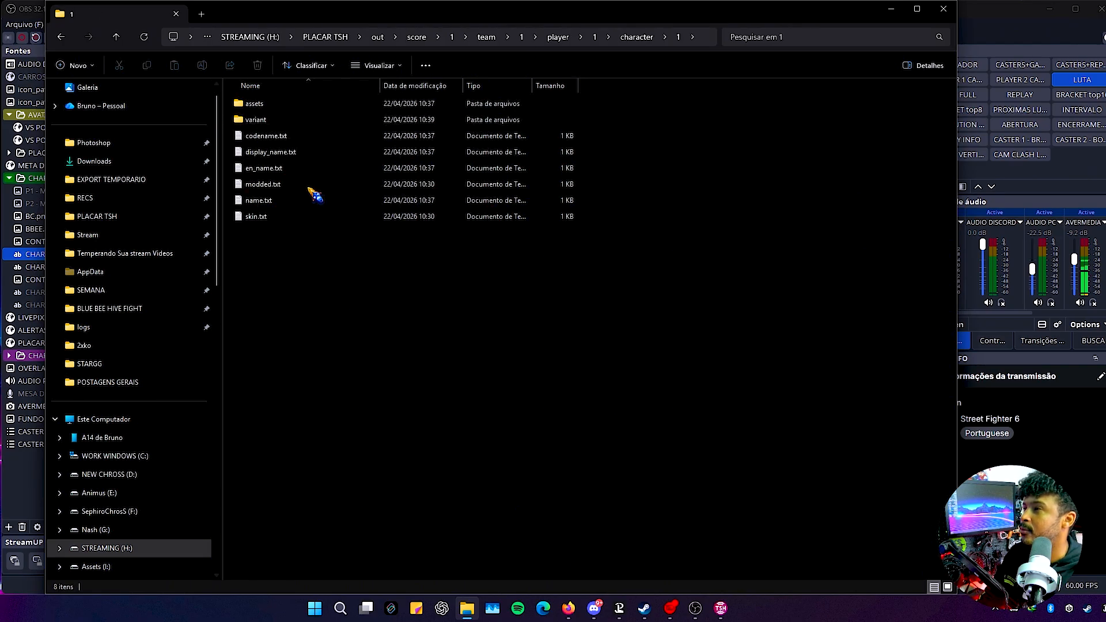
left_click(264, 216)
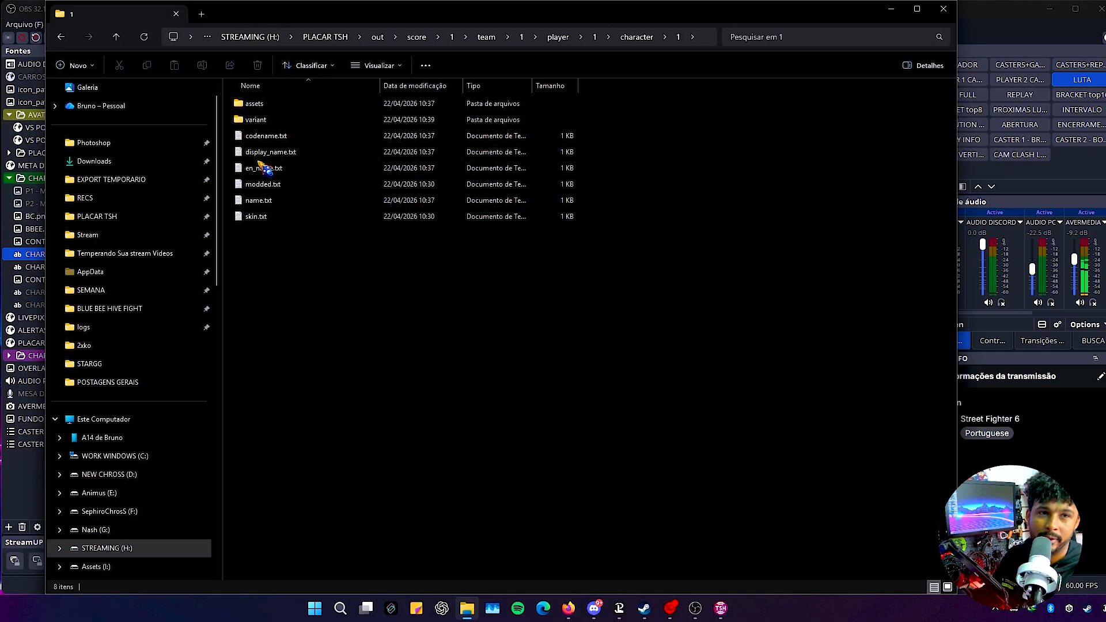
Step: Open the character's variant folder and preview icon_path.png and name.txt
double_click(256, 119)
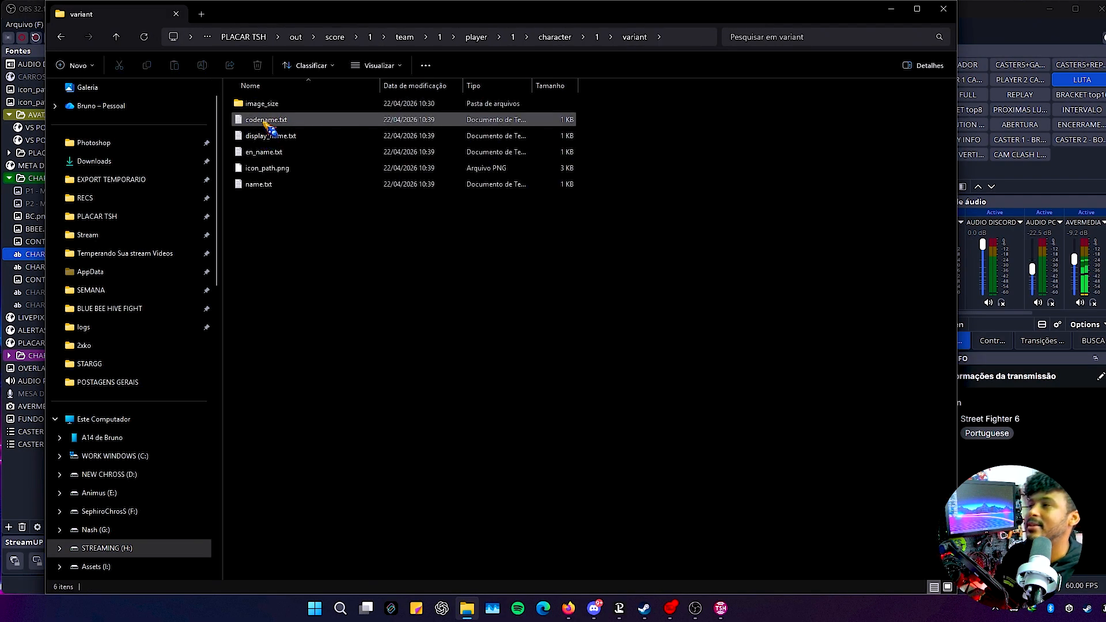
left_click(281, 171)
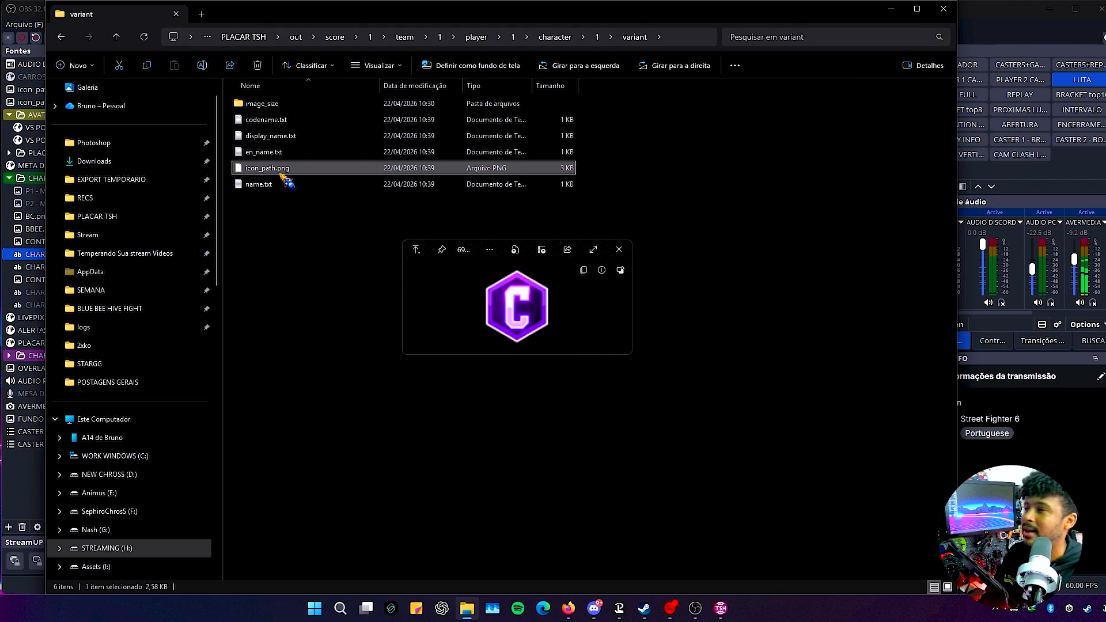
left_click(260, 190)
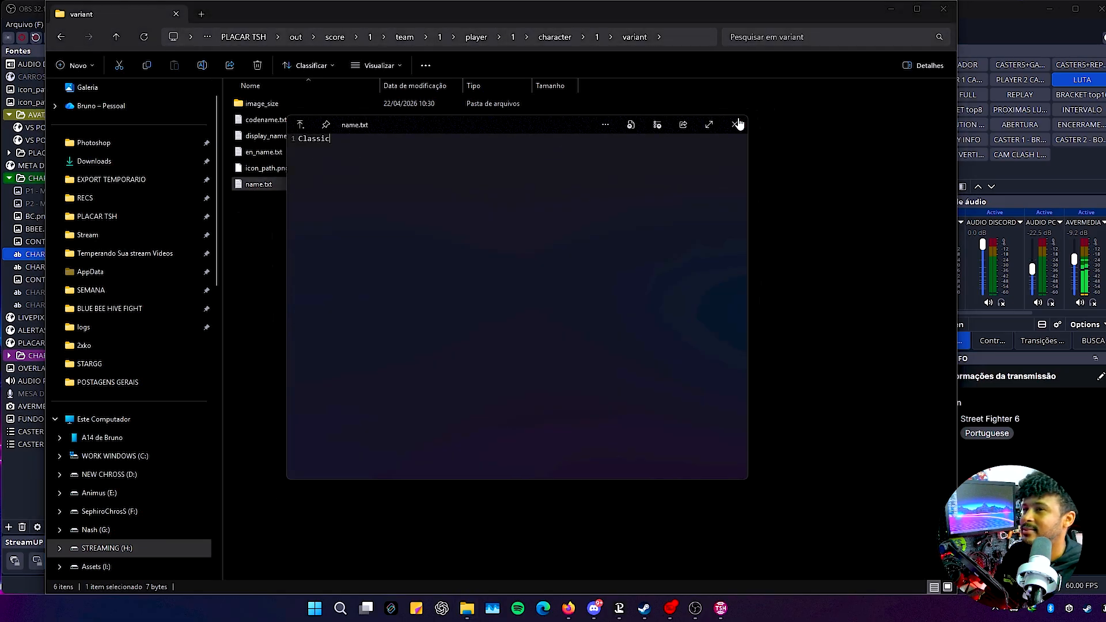
left_click(738, 121)
Step: Look inside the variant's image_size folder, then go back and select icon_path.png
double_click(346, 105)
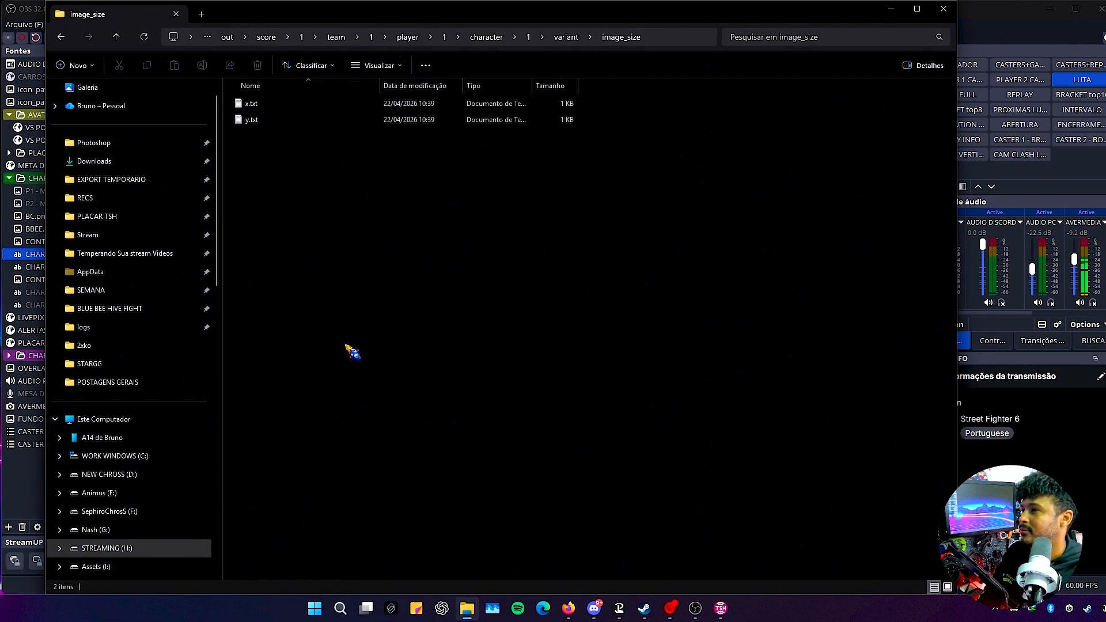
key("alt+Left")
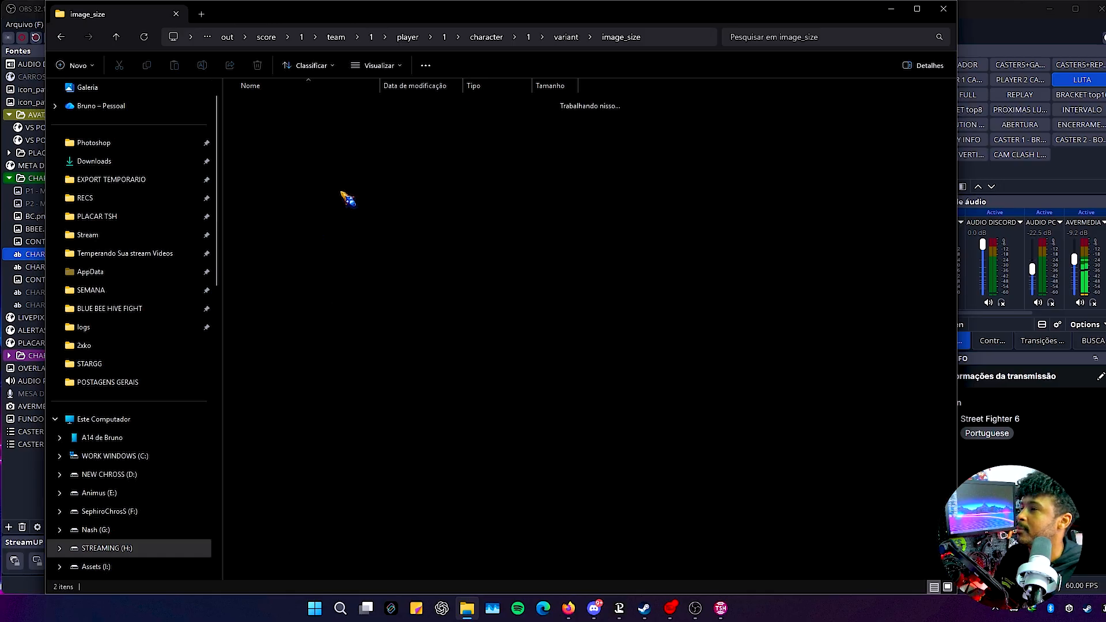
left_click(267, 172)
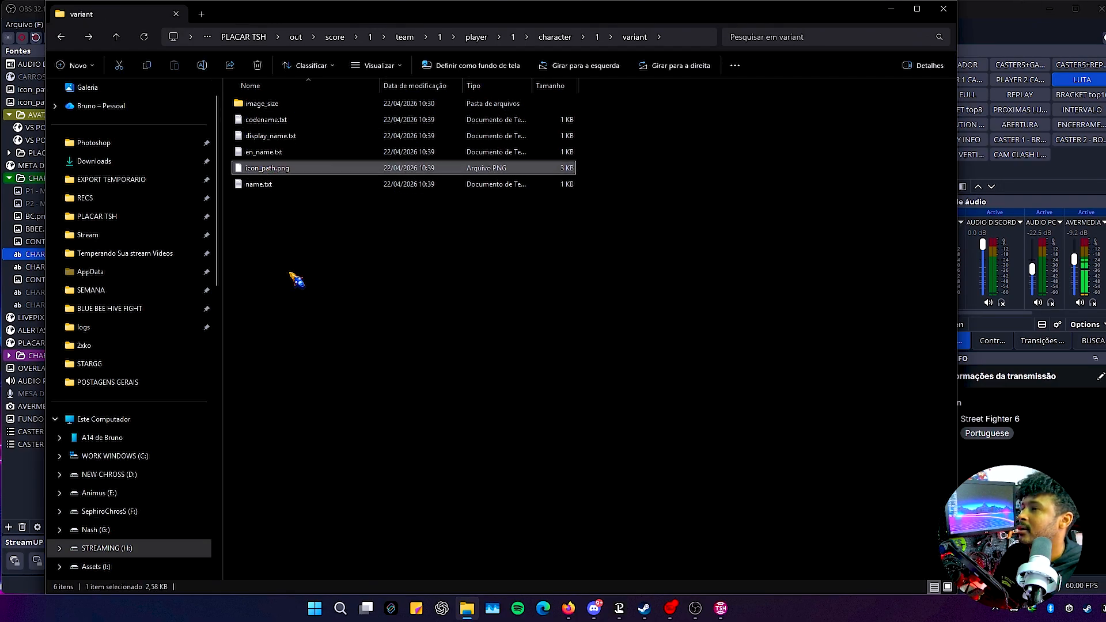
Step: Leave the variant folder and open the assets folder under character/1
key("alt+Up")
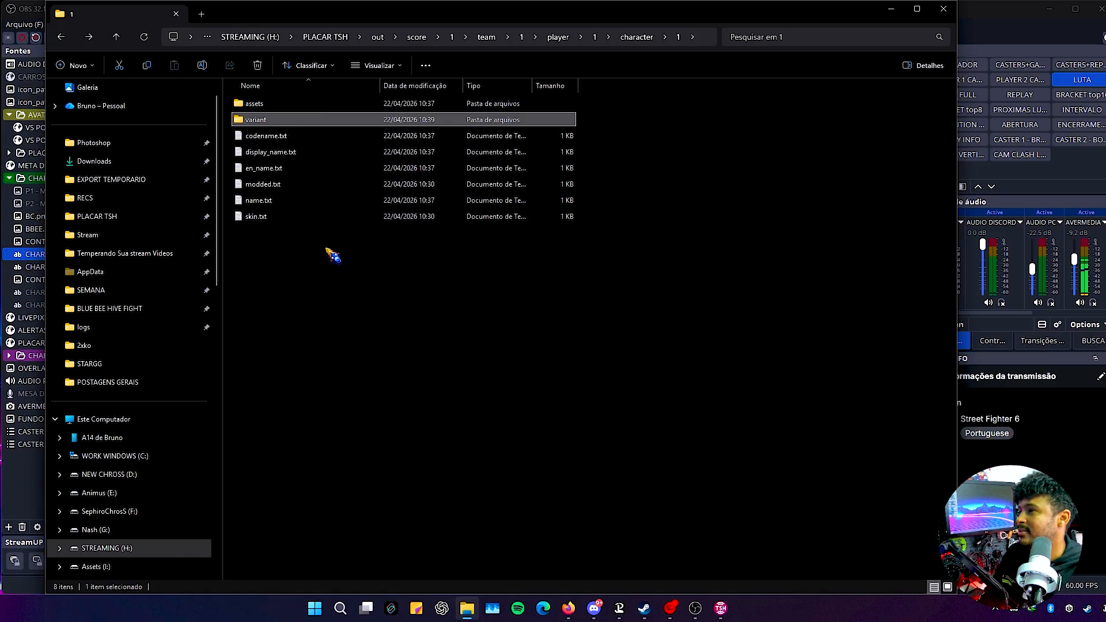
key("alt+Up")
double_click(267, 108)
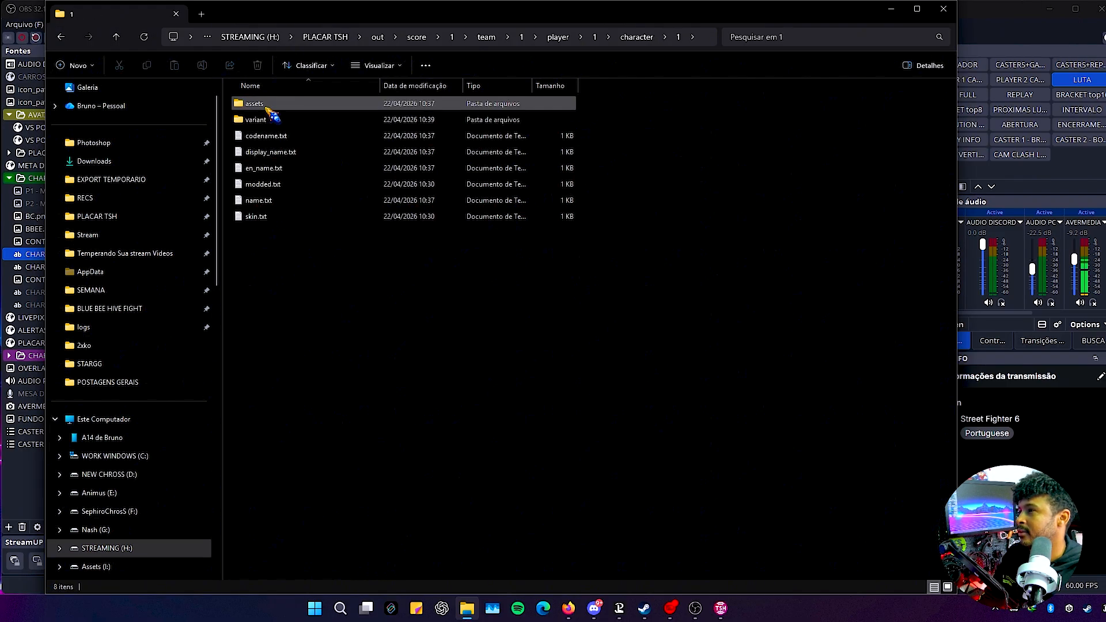
double_click(267, 106)
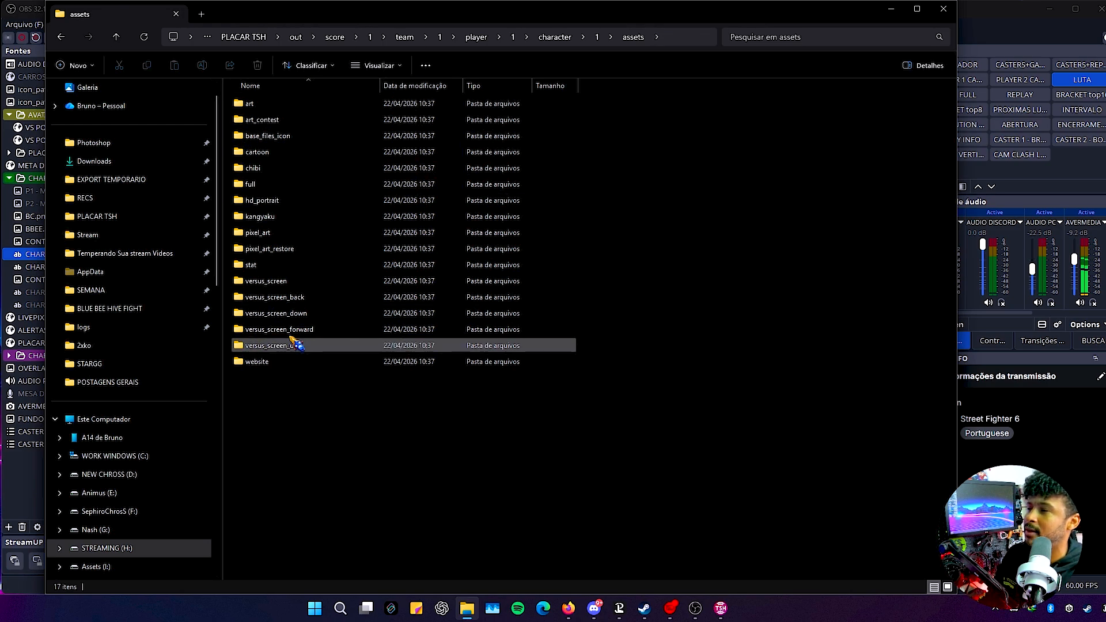
Step: Preview asset.png in the versus_screen_back folder, then close the preview and the File Explorer window
double_click(295, 297)
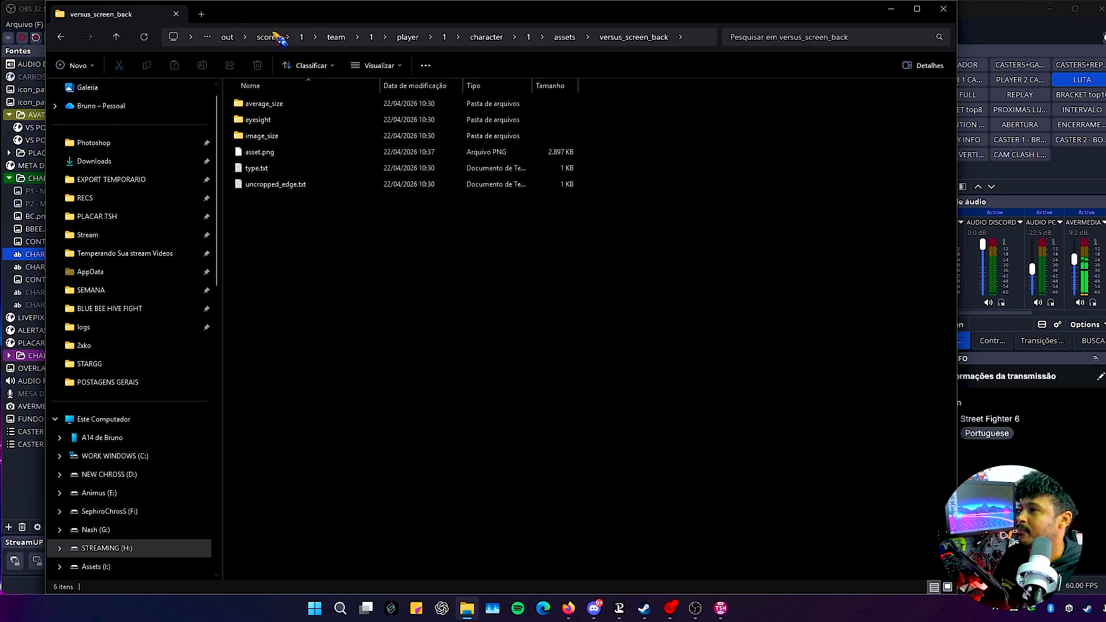
left_click(272, 153)
key("ctrl+space")
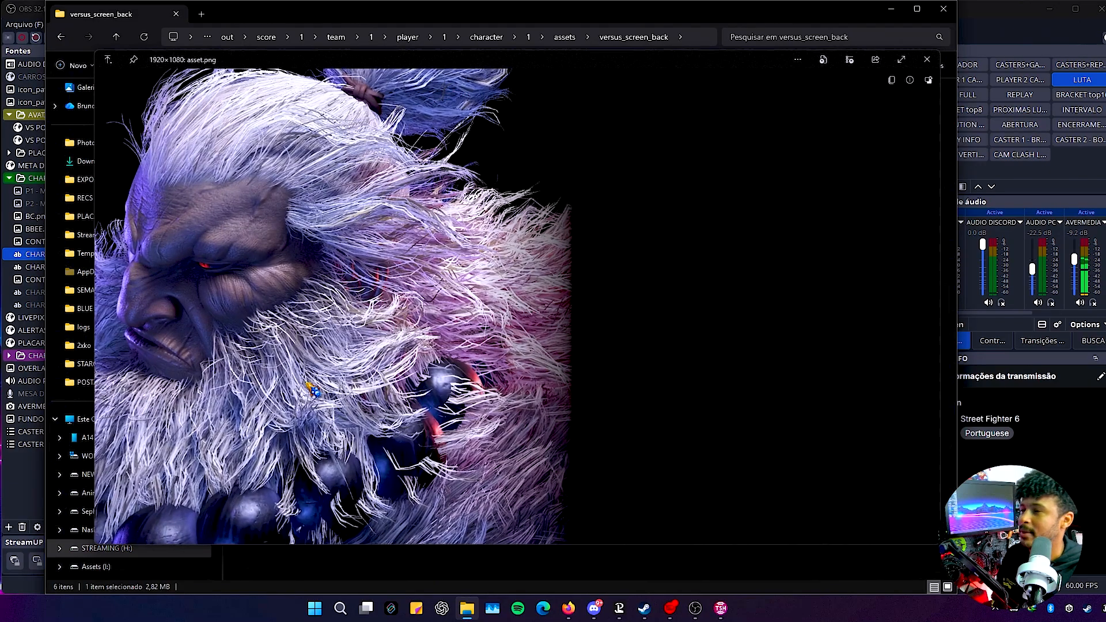
left_click(953, 10)
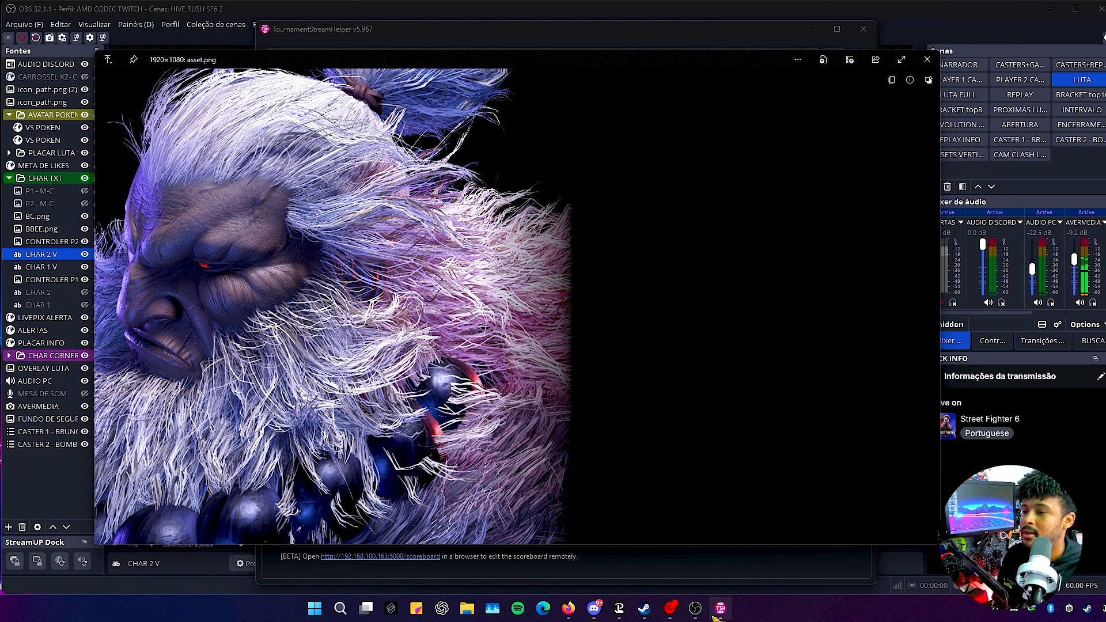
left_click(924, 64)
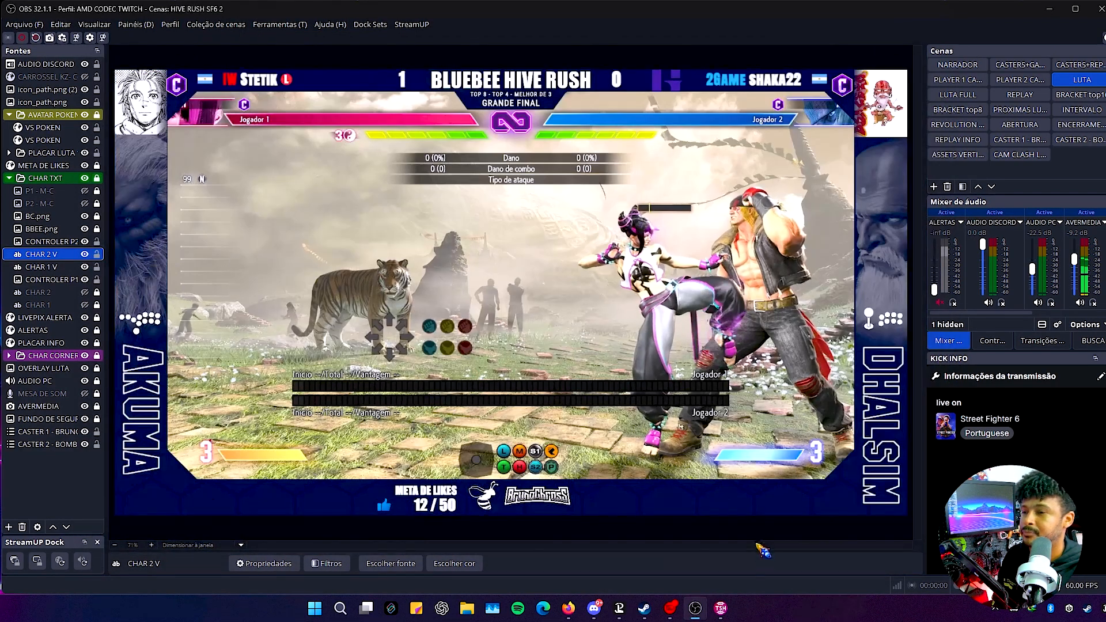
Step: Swap Team 1 and Team 2 on the scoreboard in TournamentStreamHelper
left_click(720, 608)
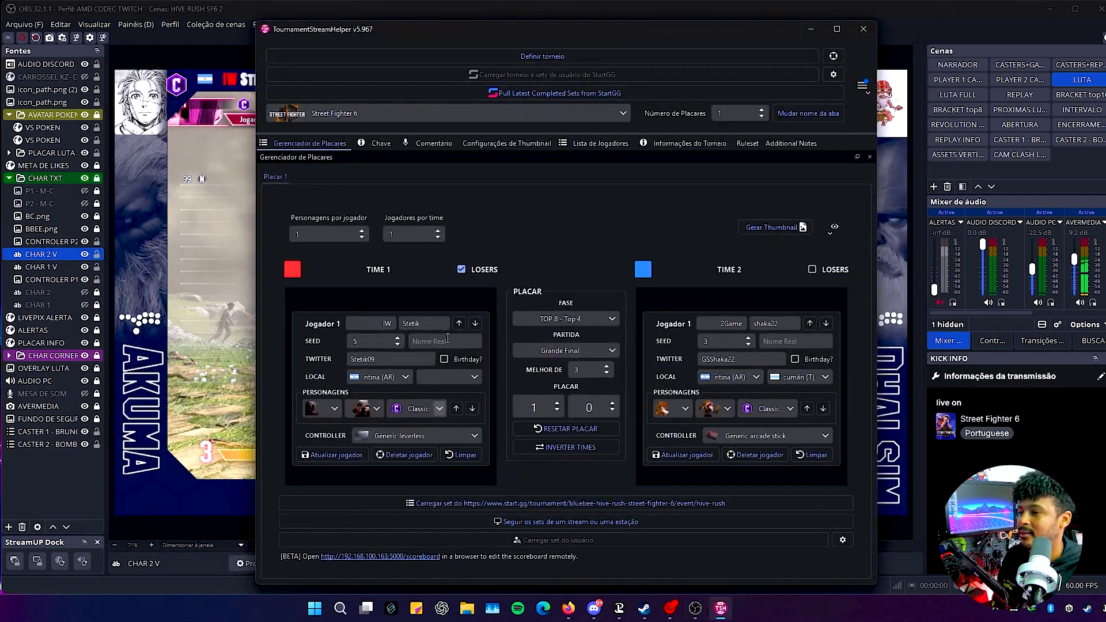
left_click(569, 448)
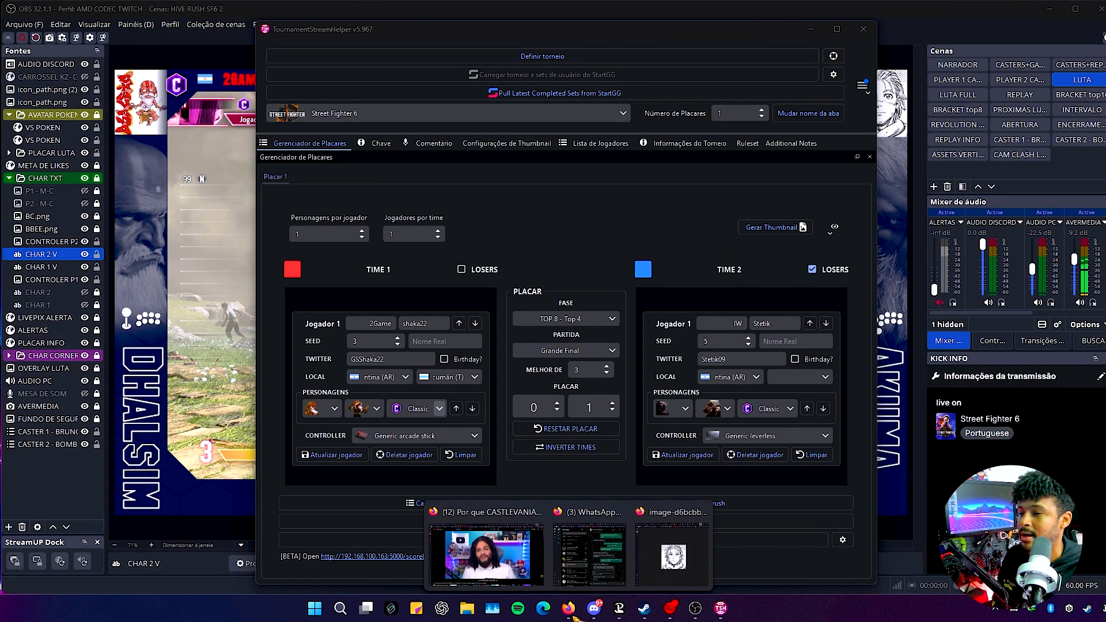
Step: Switch to a new File Explorer window and open the out/score/1 folder inside PLACAR TSH
left_click(476, 614)
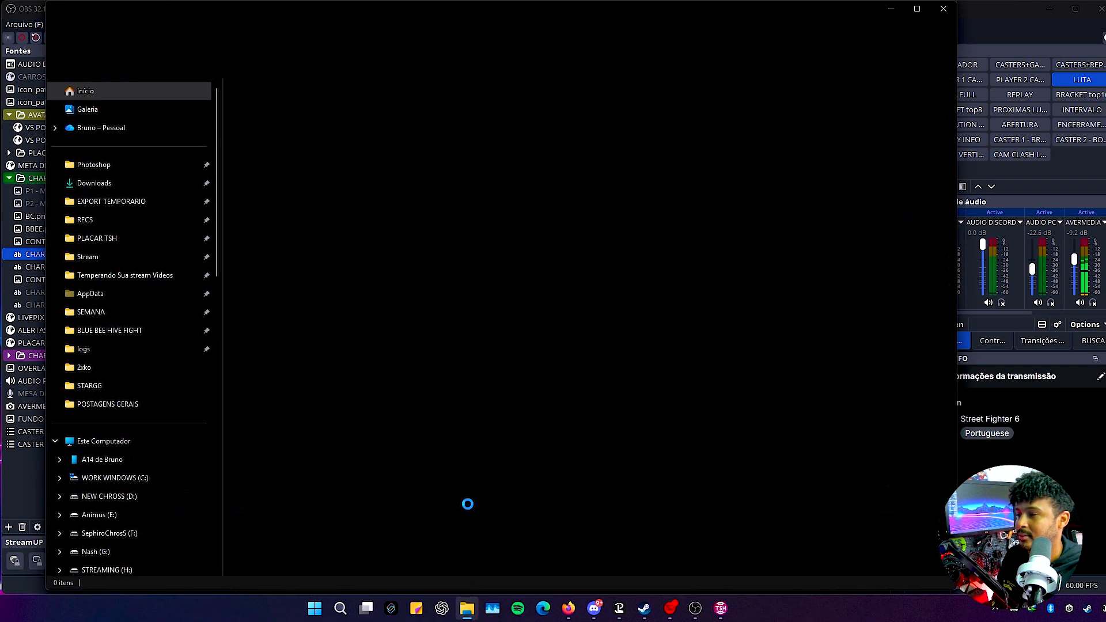
left_click(115, 238)
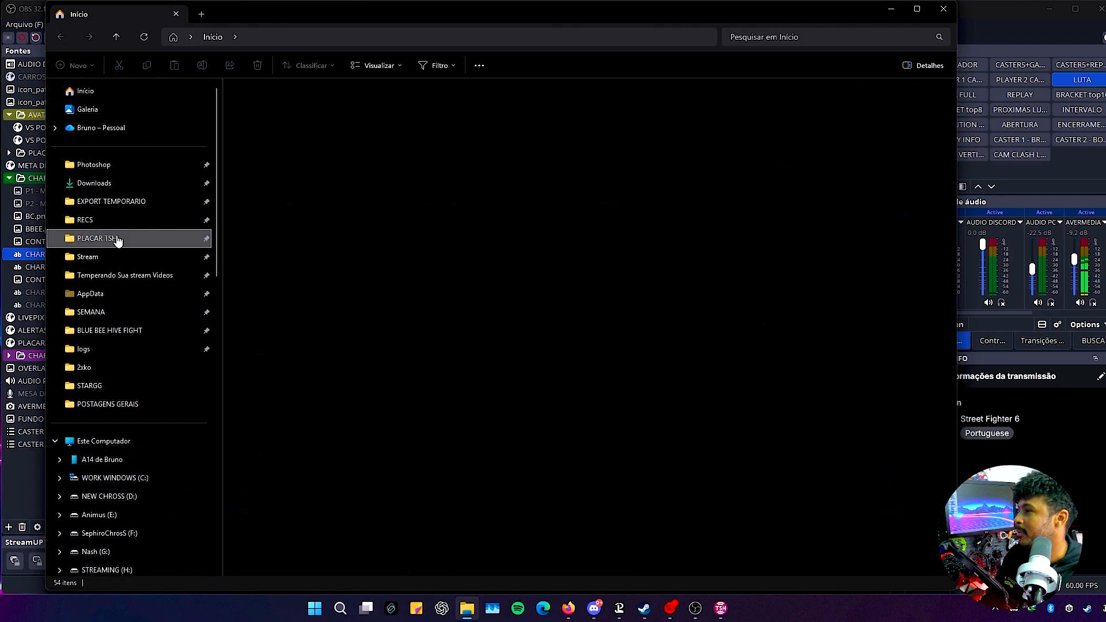
left_click(280, 284)
double_click(280, 287)
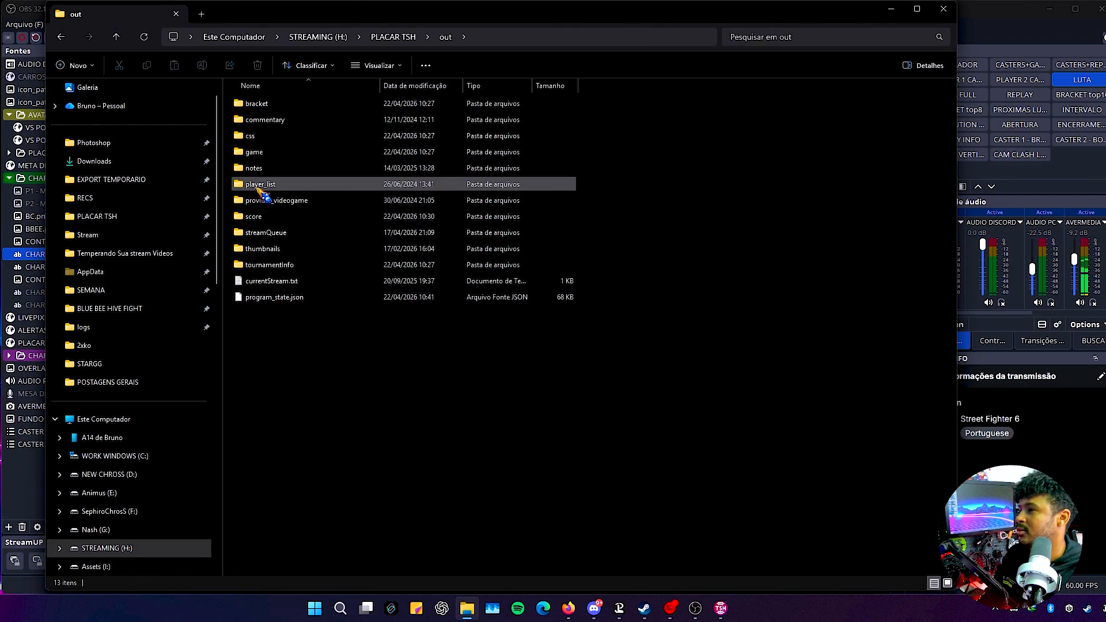
double_click(271, 221)
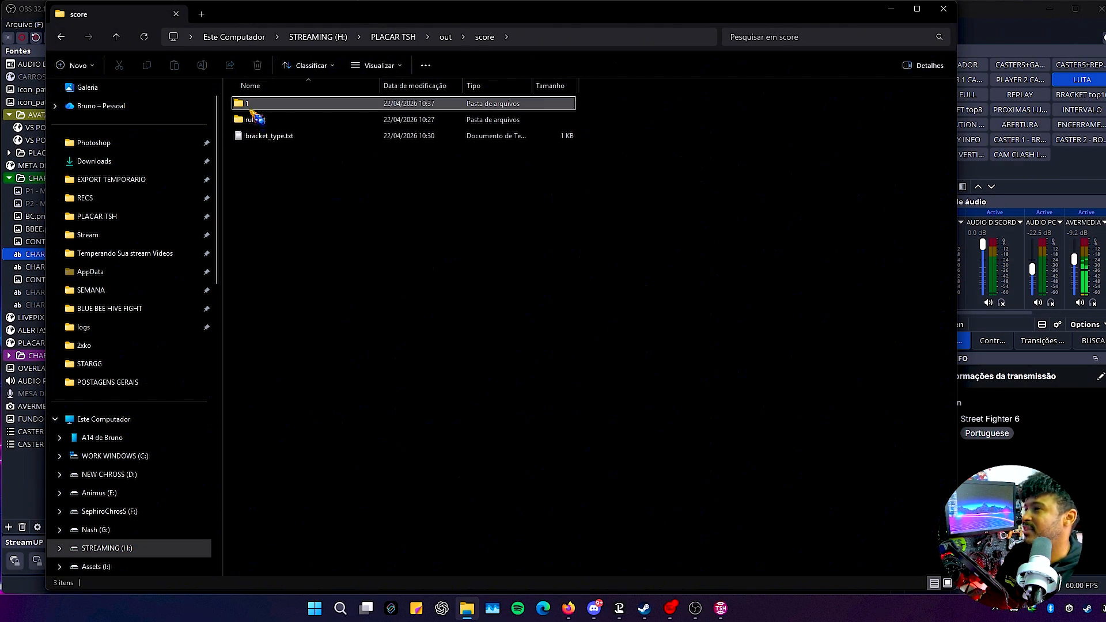
double_click(247, 104)
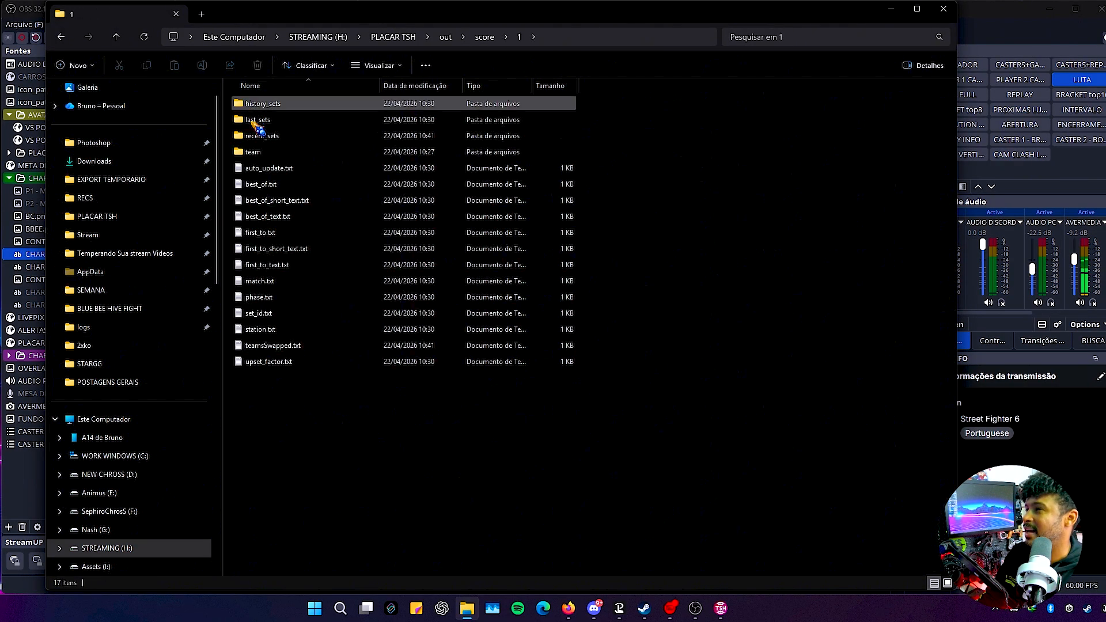
Step: Navigate through team/1/player/1/character/1 to the assets folder
double_click(270, 152)
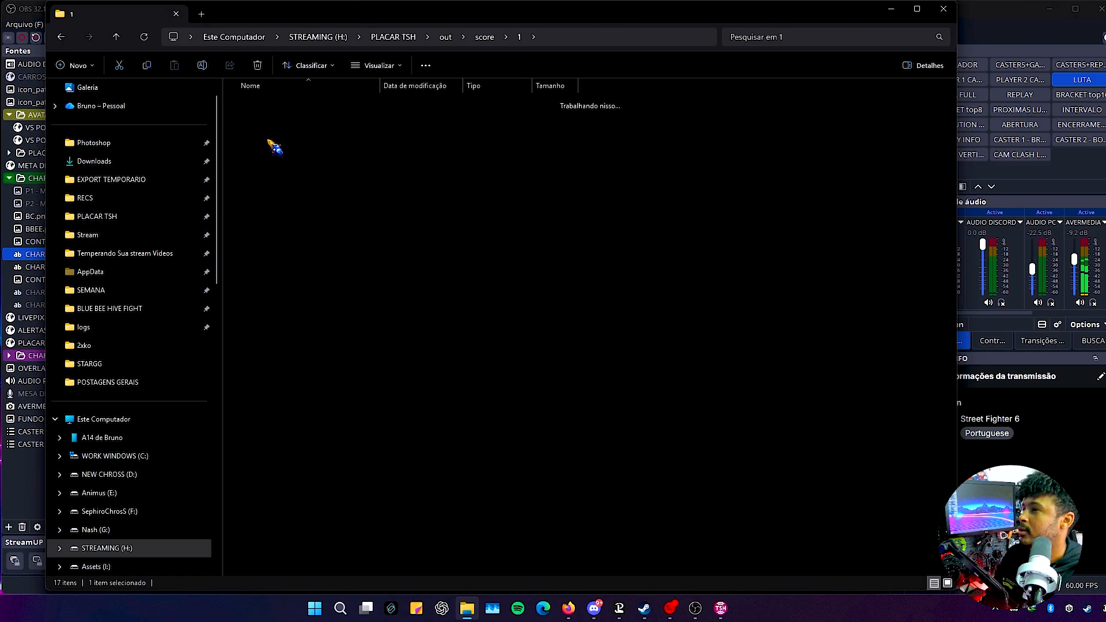
double_click(258, 107)
double_click(259, 106)
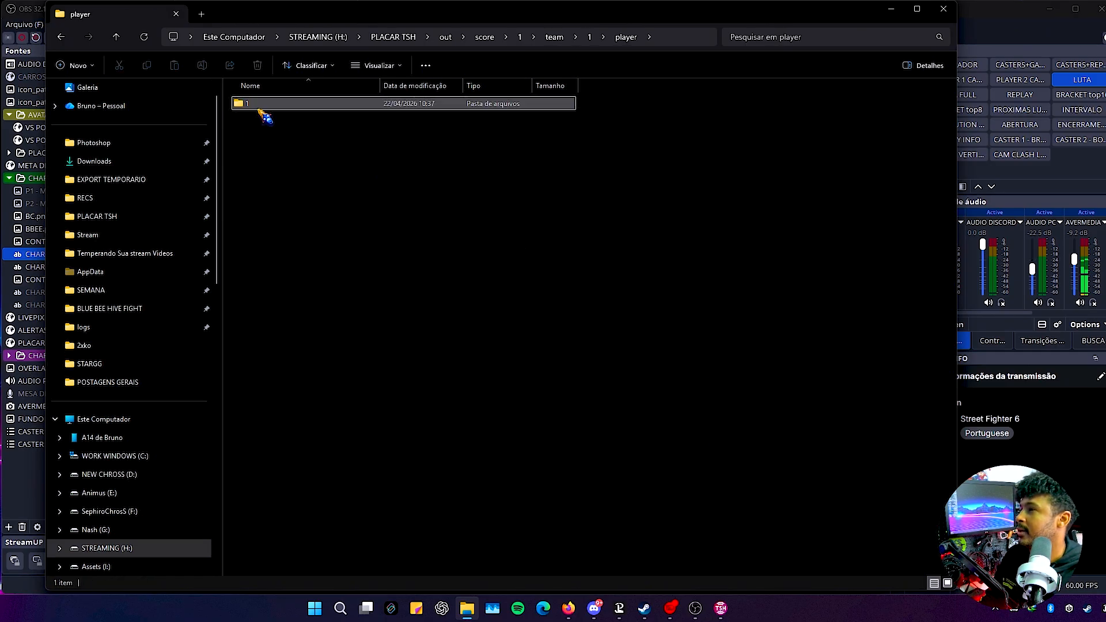
double_click(260, 109)
left_click(257, 106)
double_click(259, 105)
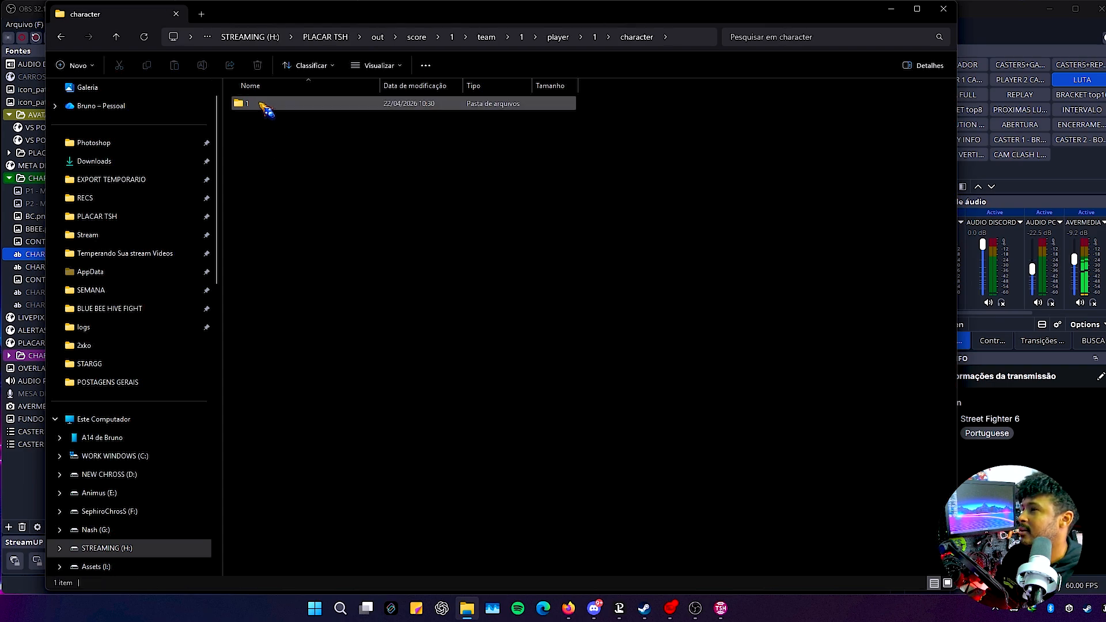
double_click(261, 105)
left_click(267, 107)
double_click(265, 106)
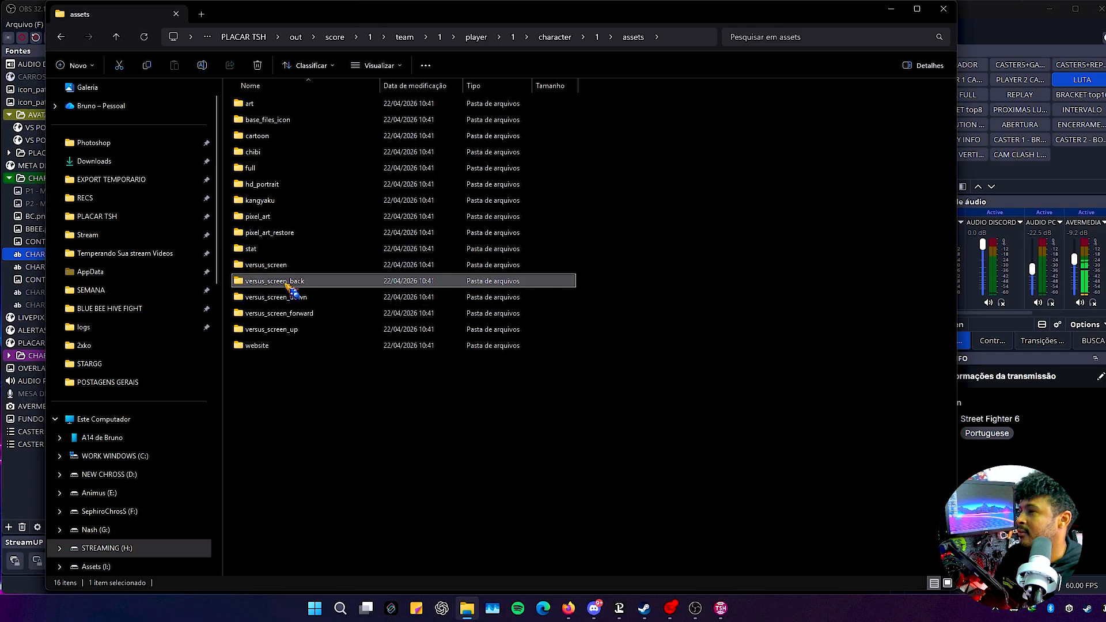
Step: Preview asset.png in the versus_screen_back folder, then close the preview
double_click(286, 281)
left_click(265, 157)
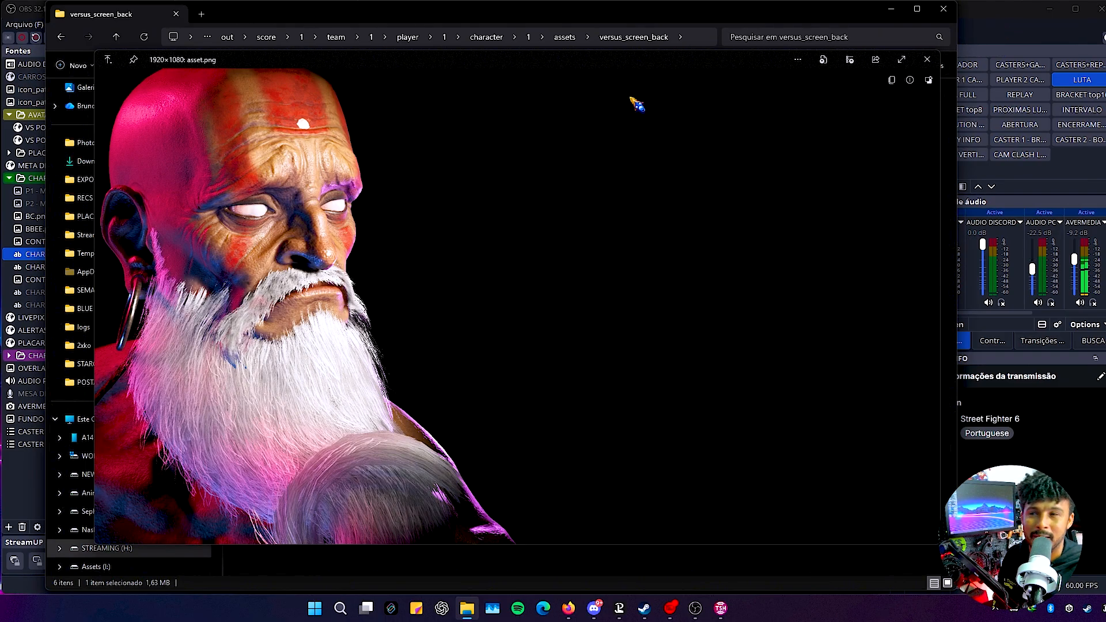
left_click(928, 64)
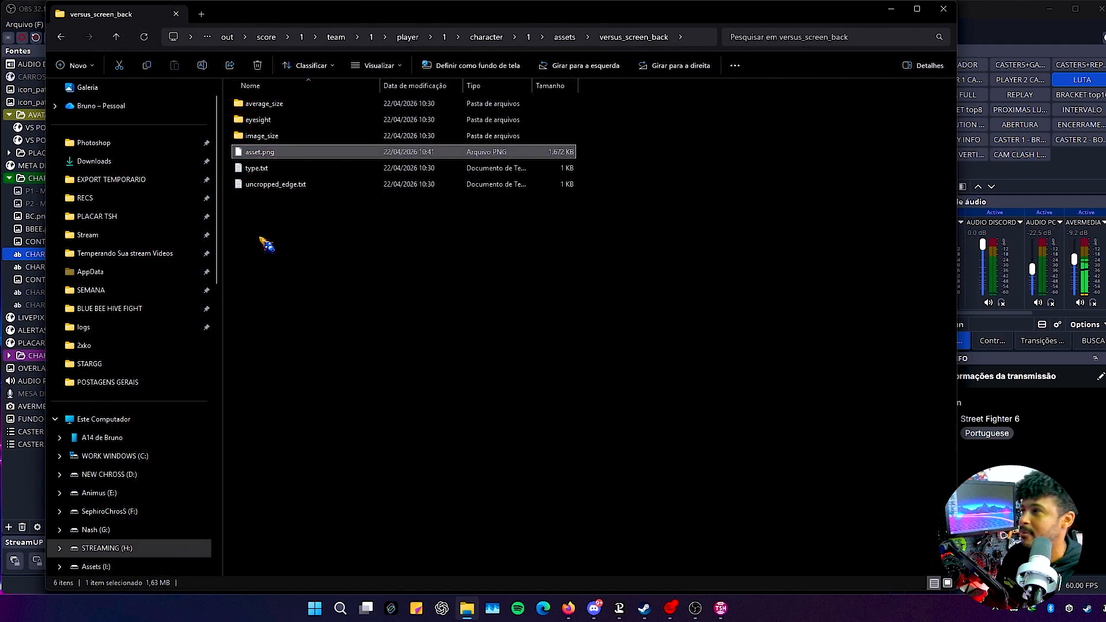
Step: Switch to OBS and create a new scene named Cena 2
left_click(969, 50)
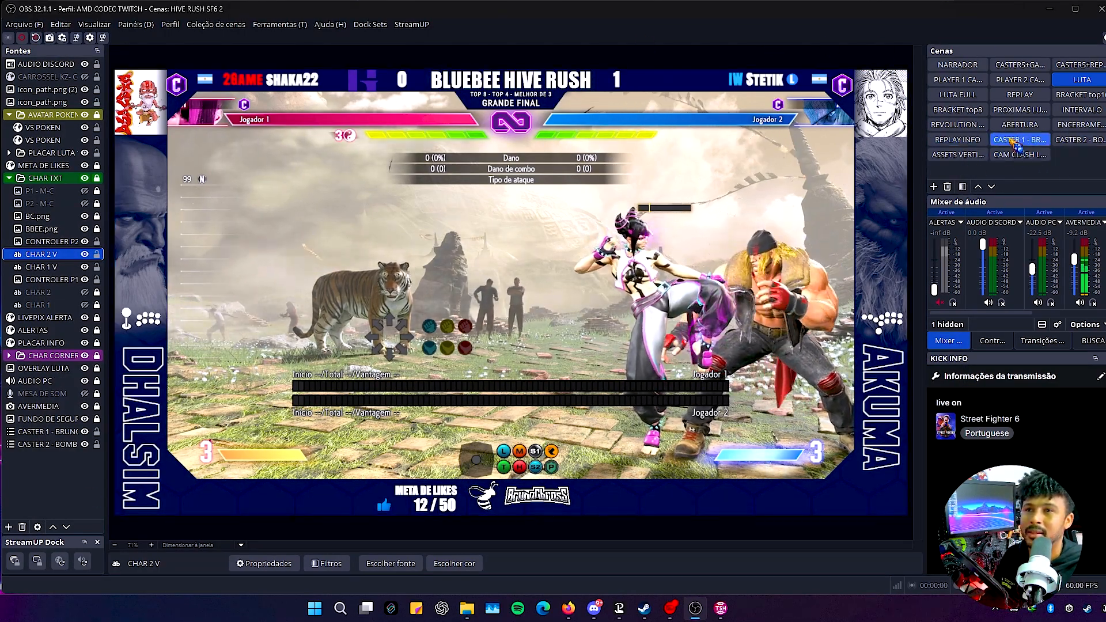
left_click(934, 188)
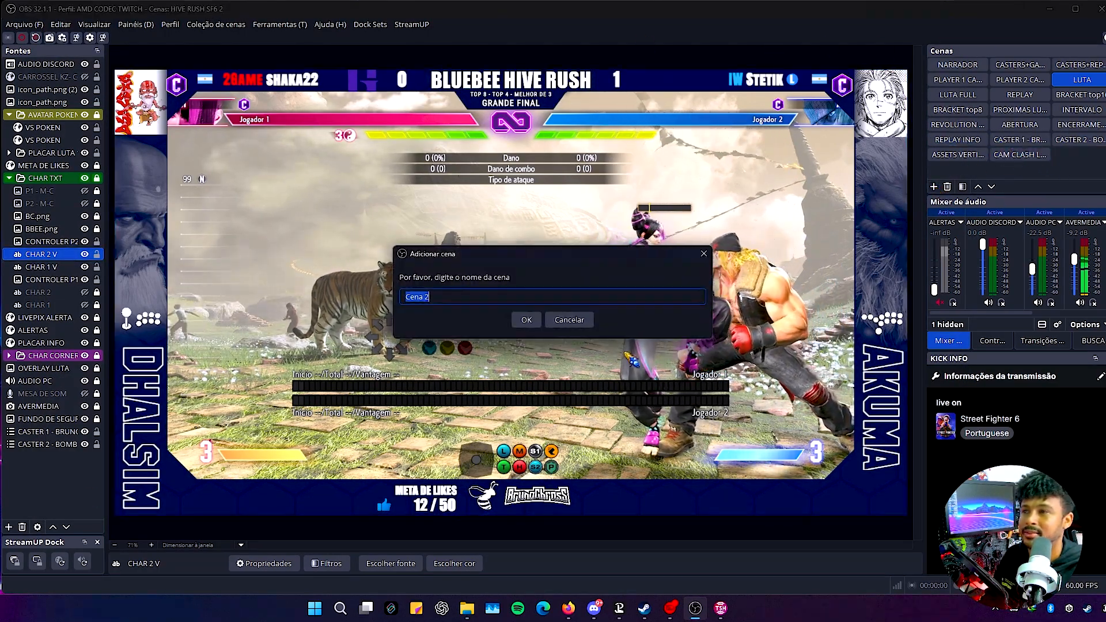
left_click(506, 319)
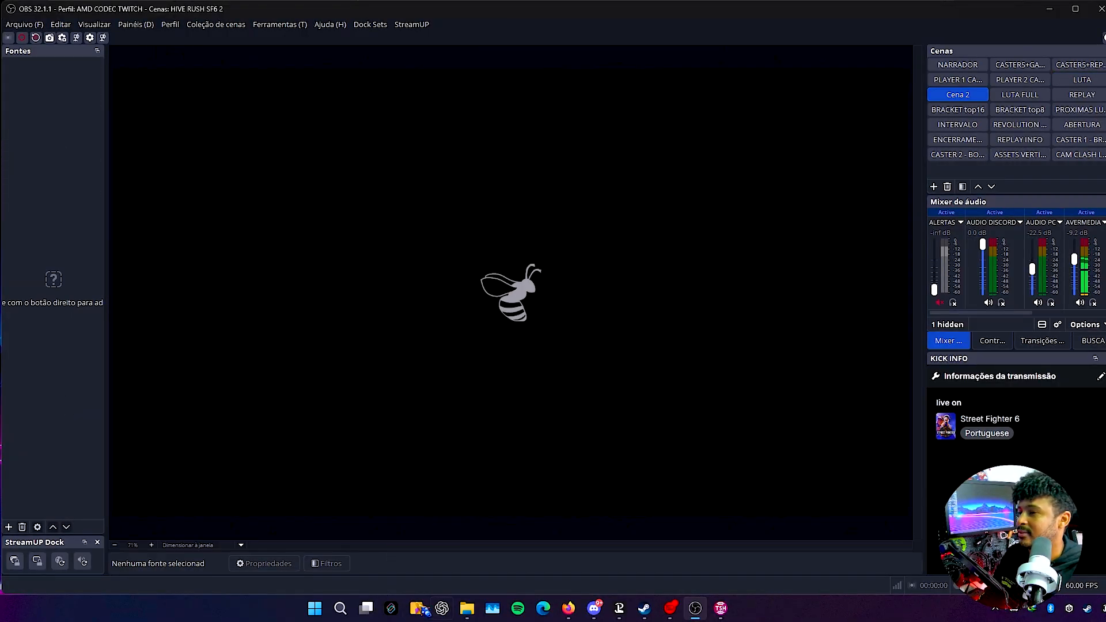
Step: Add asset.png from the versus_screen_back folder in File Explorer to the Cena 2 scene as an image source
left_click(466, 608)
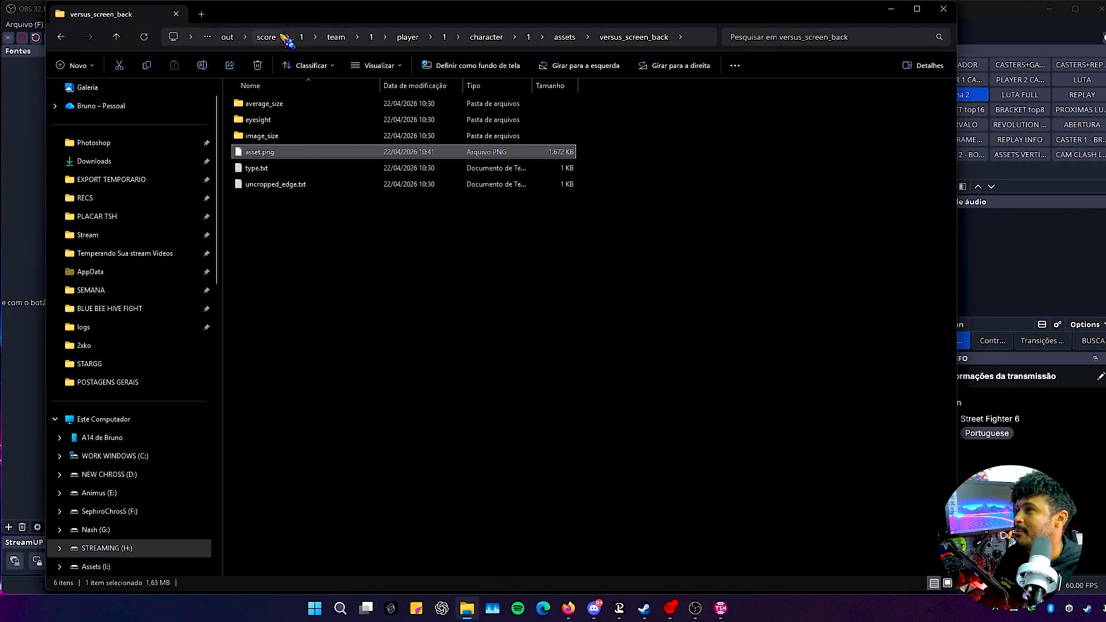
left_click_drag(286, 17, 839, 69)
left_click_drag(817, 203, 363, 233)
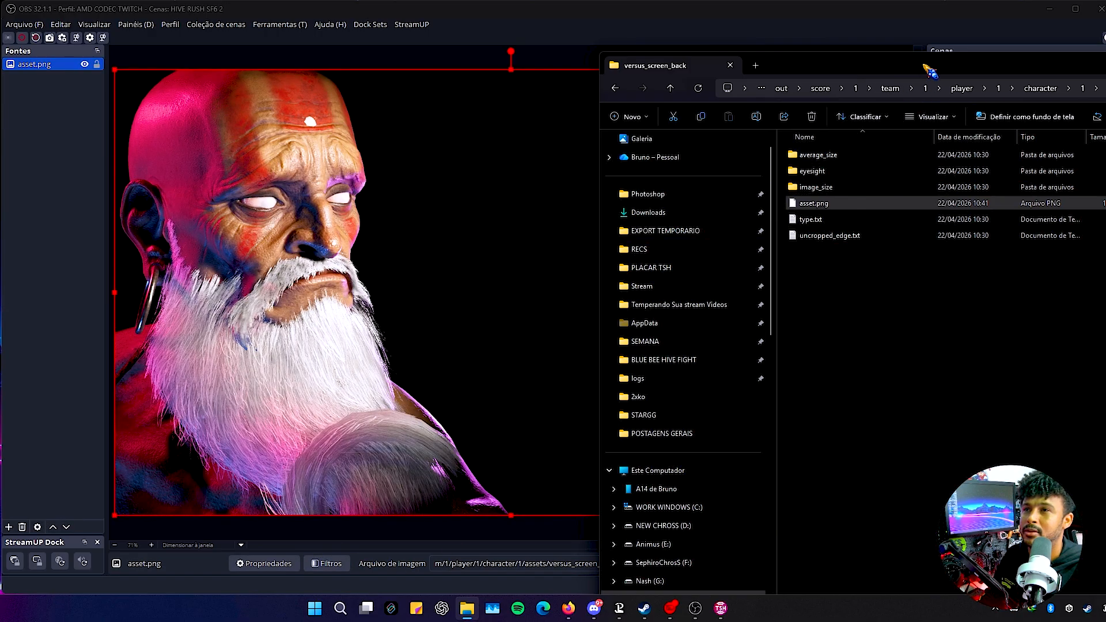
left_click_drag(925, 66, 915, 62)
Step: Place the TournamentStreamHelper window beside the image in the OBS preview and swap Team 1 and Team 2
left_click(721, 609)
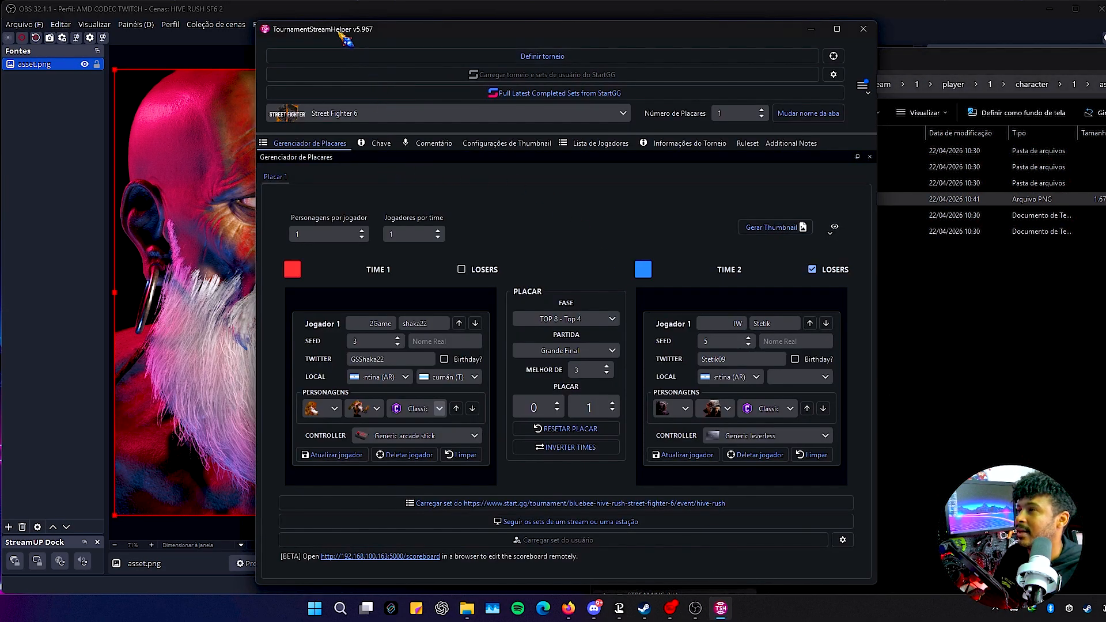
left_click_drag(347, 38, 606, 45)
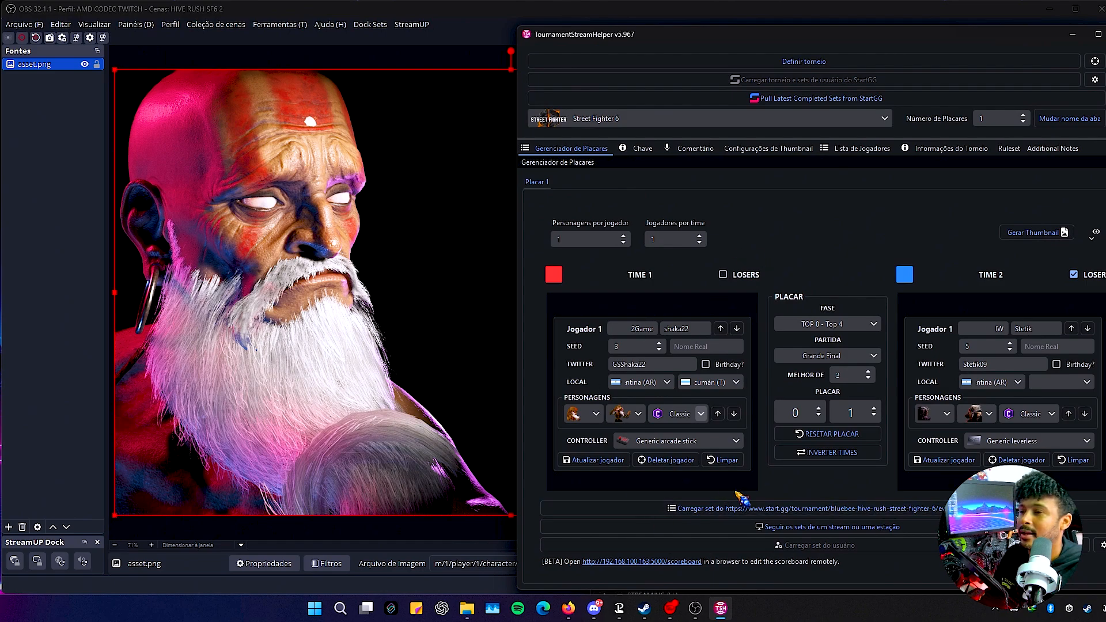
left_click(837, 454)
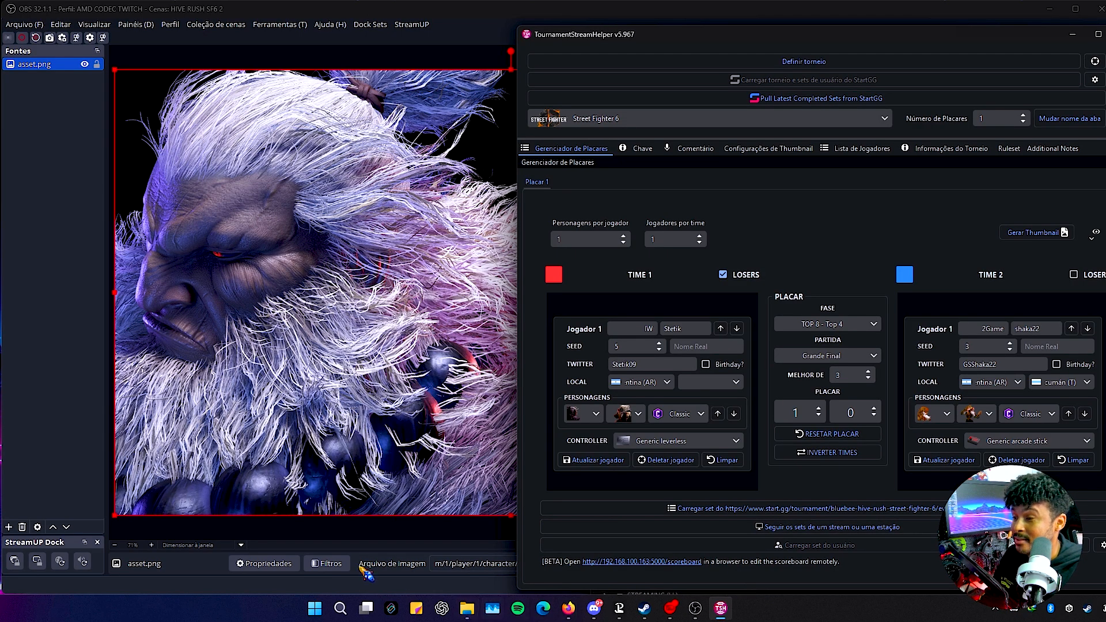
Step: Add a new Text (GDI+) source named "teste tutotia" to the Cena 2 scene in OBS
left_click(71, 264)
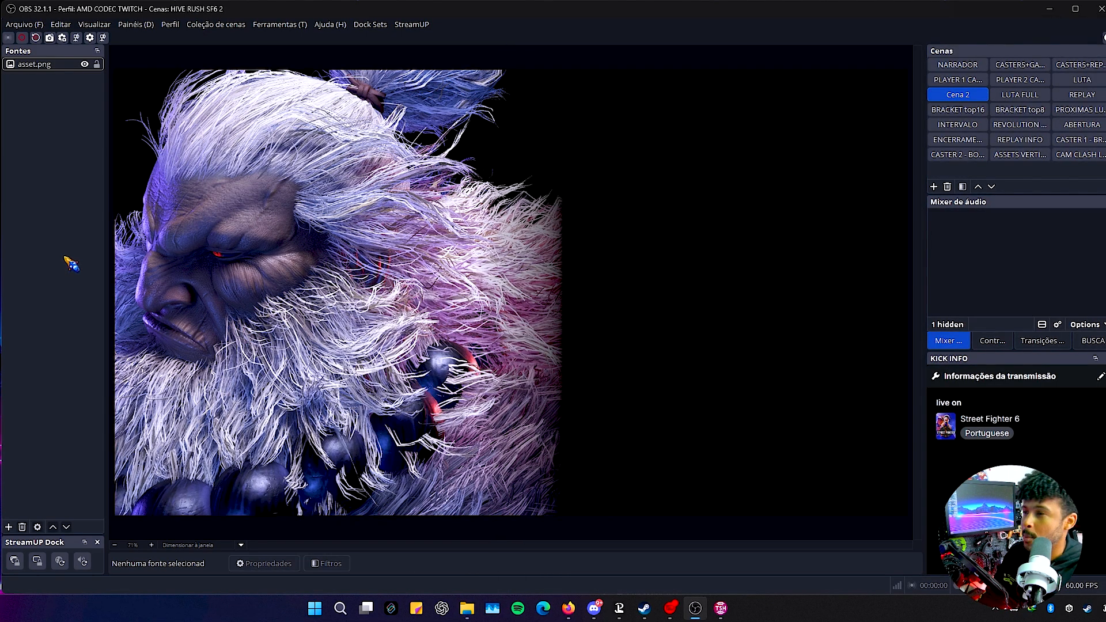
left_click(10, 526)
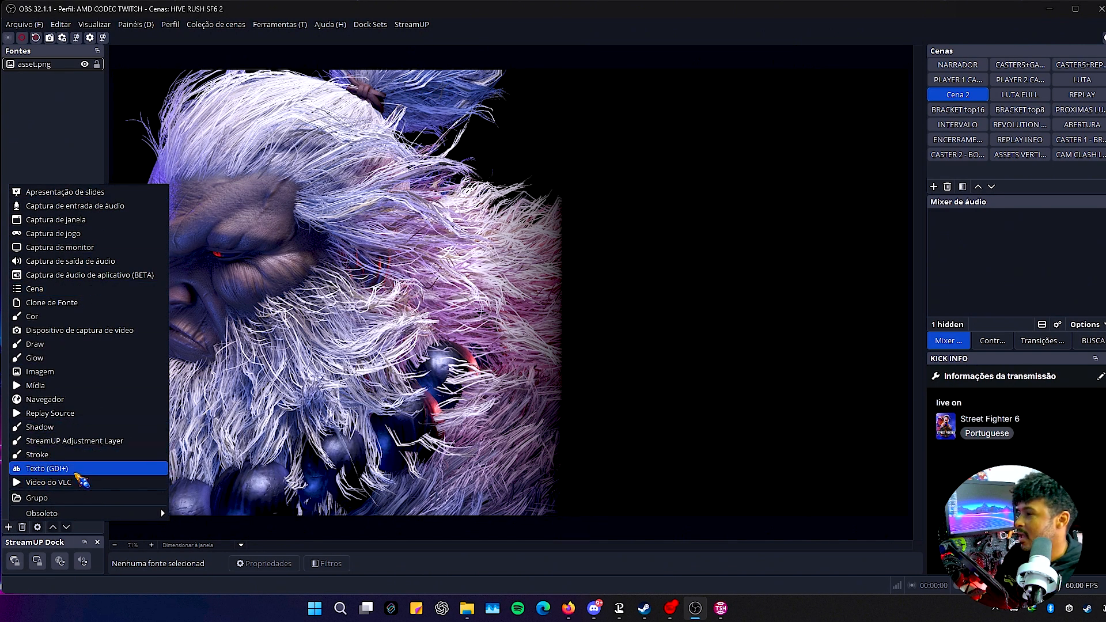
left_click(75, 470)
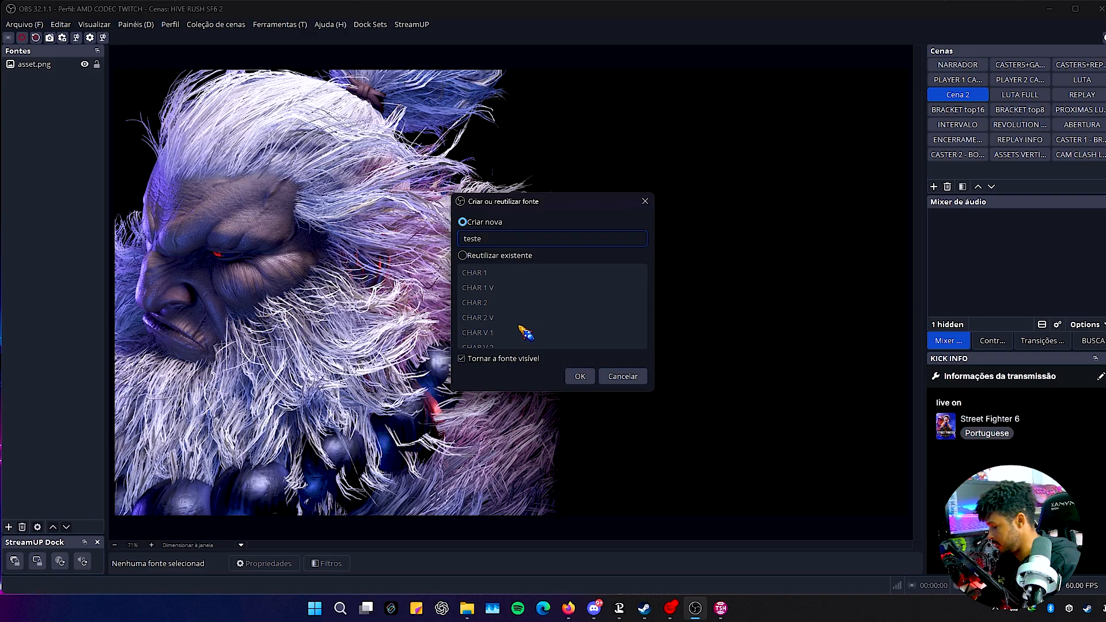
type("teste tutotia")
key("Return")
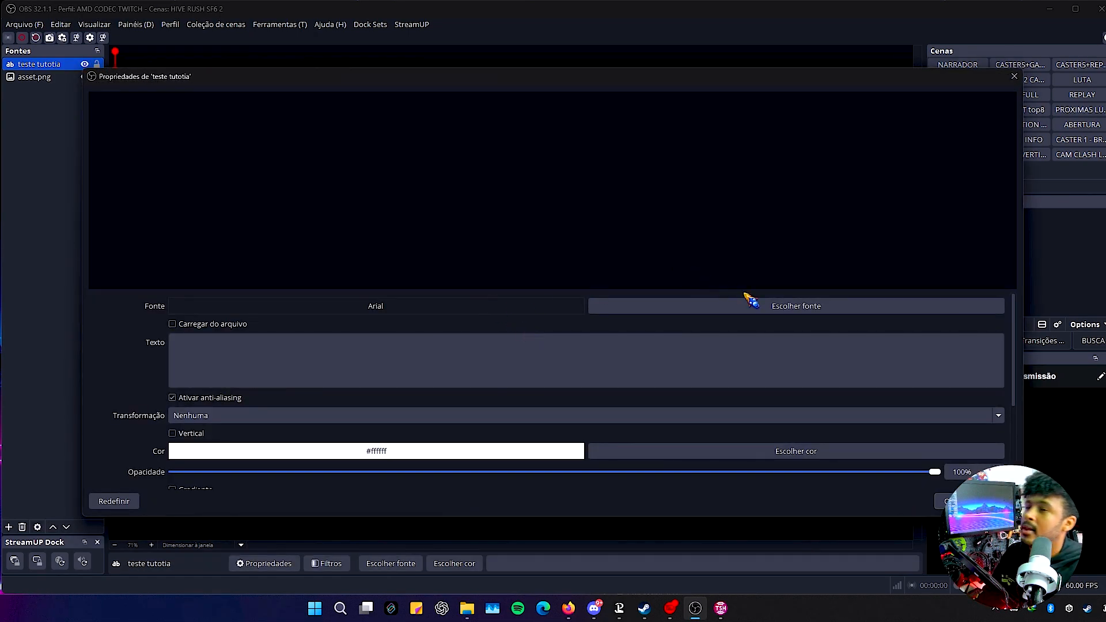
Step: Look at the font chooser without changing the font, and enter "dfdfdfdf" as sample text for the new source
left_click(751, 305)
left_click(684, 184)
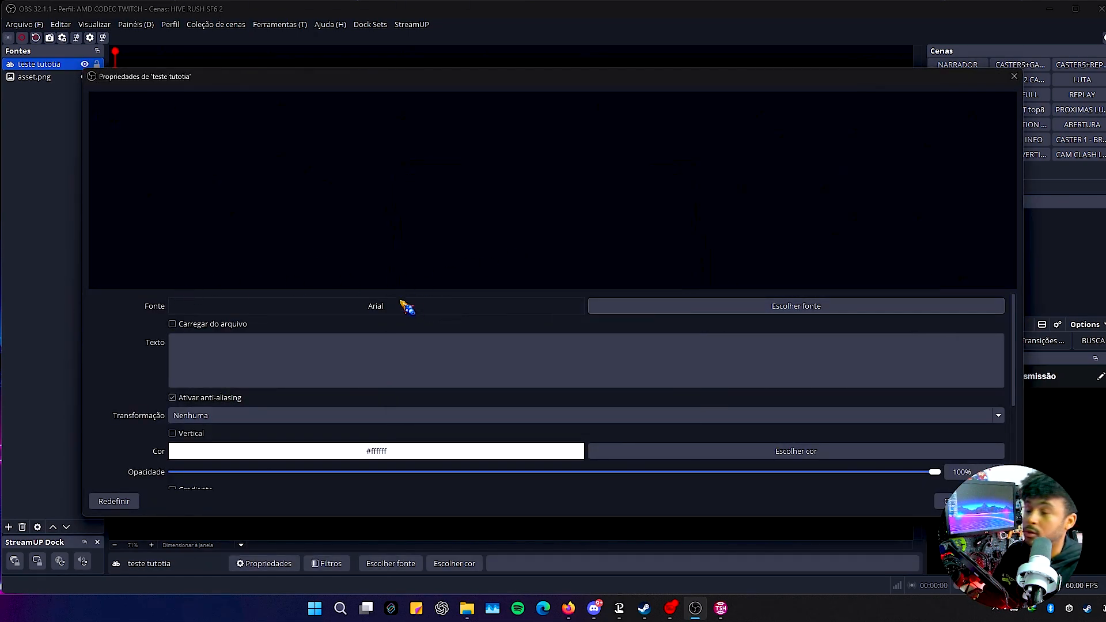
left_click(174, 344)
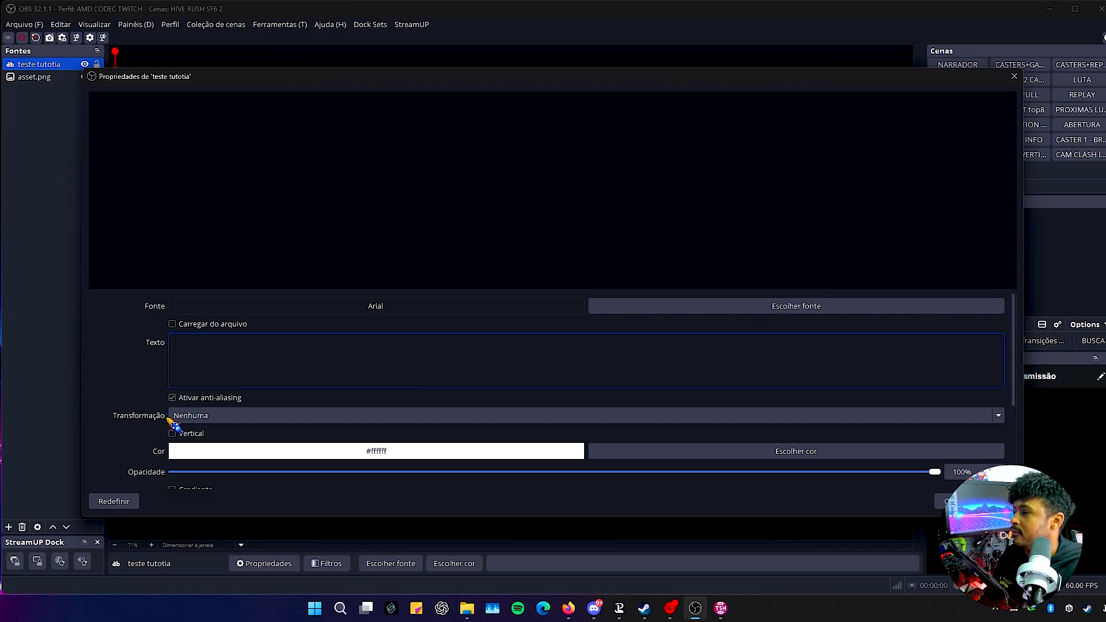
type("dfdfdfdf")
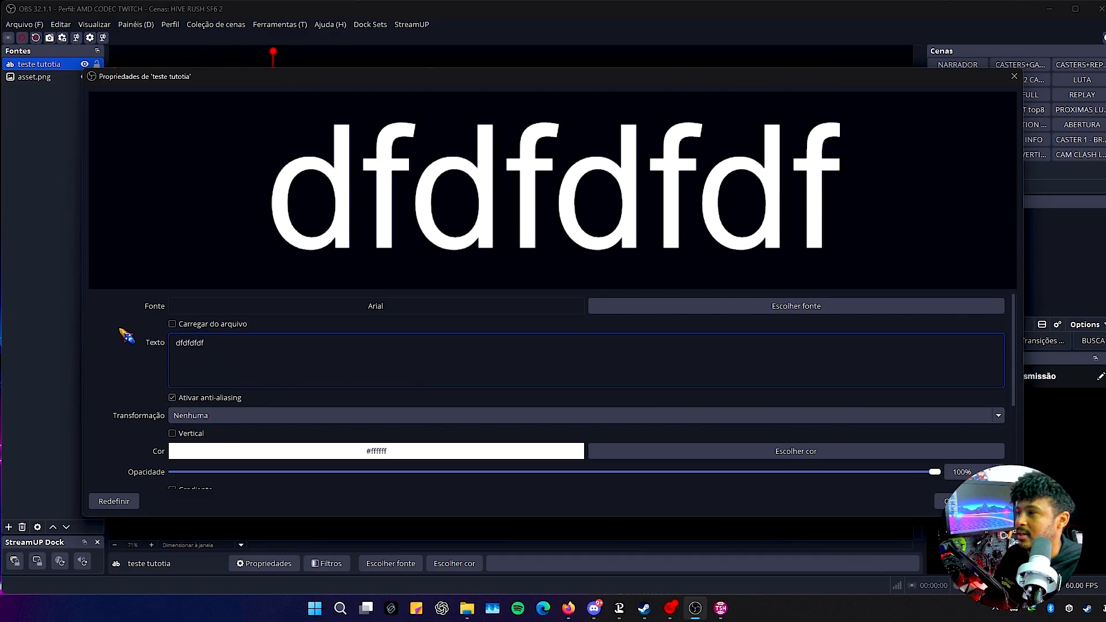
Step: Set the text source to load from a file and browse to the versus_screen_back folder using its path from File Explorer
left_click(211, 324)
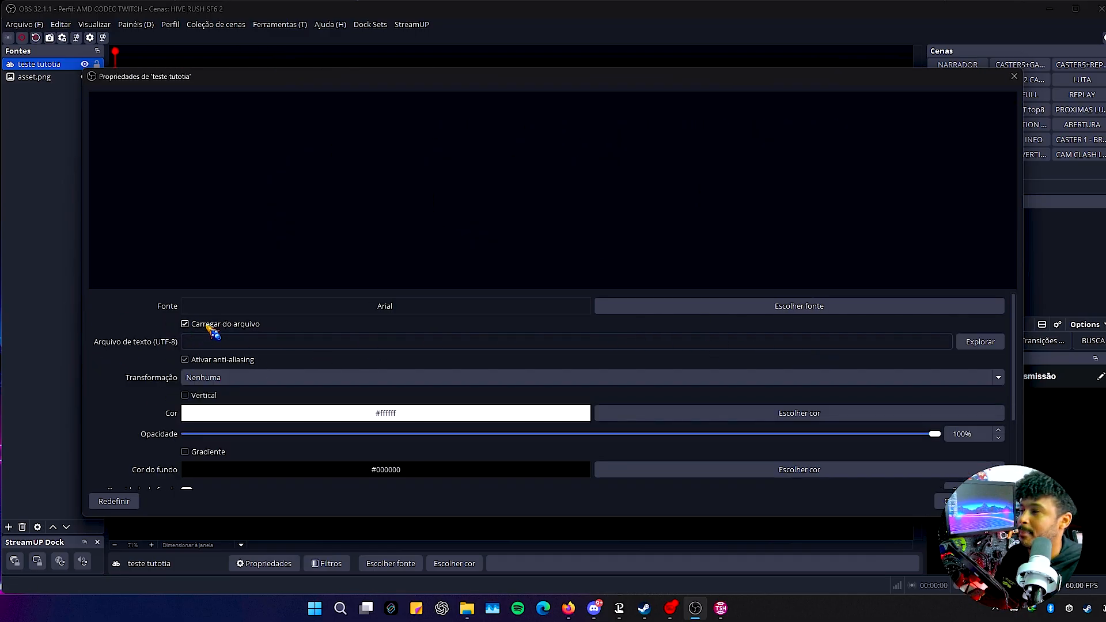
left_click(977, 342)
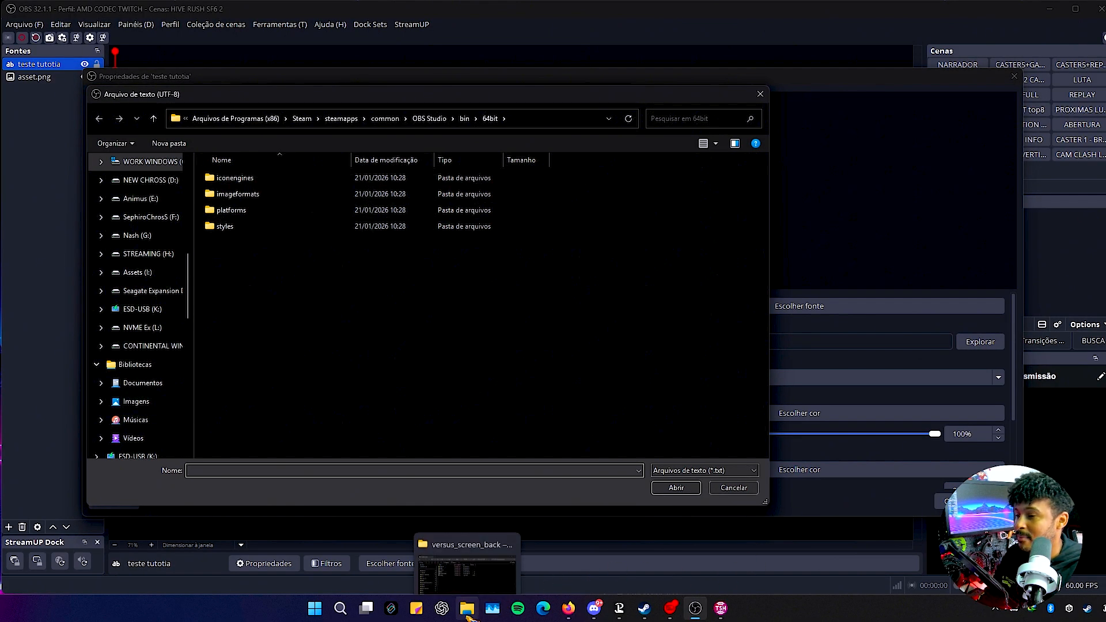
left_click(468, 562)
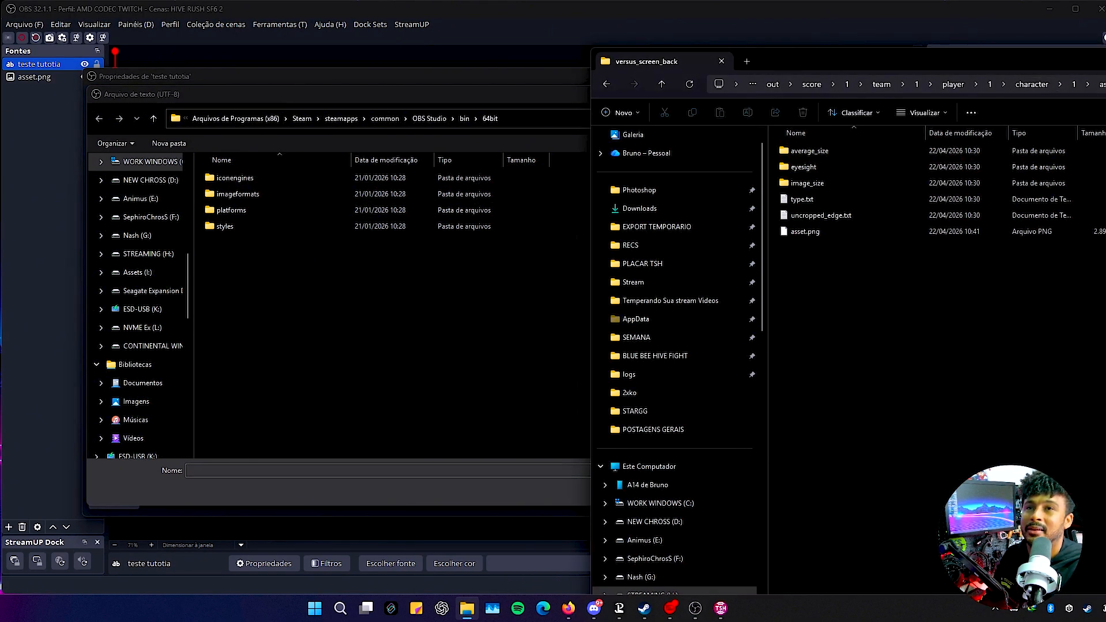
left_click_drag(1094, 72, 780, 51)
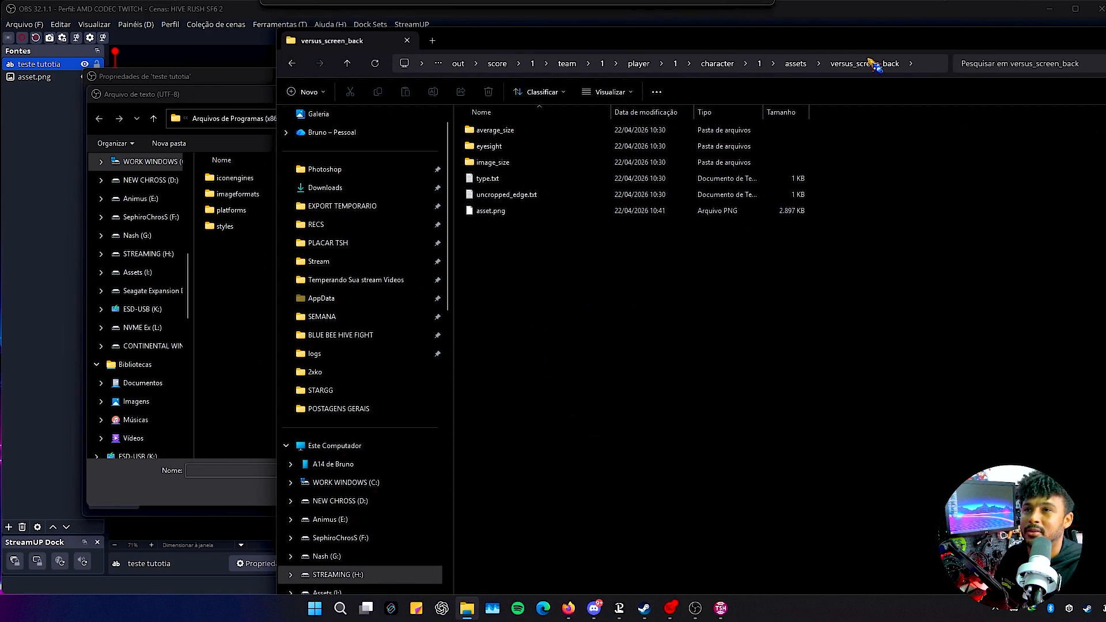
left_click(922, 63)
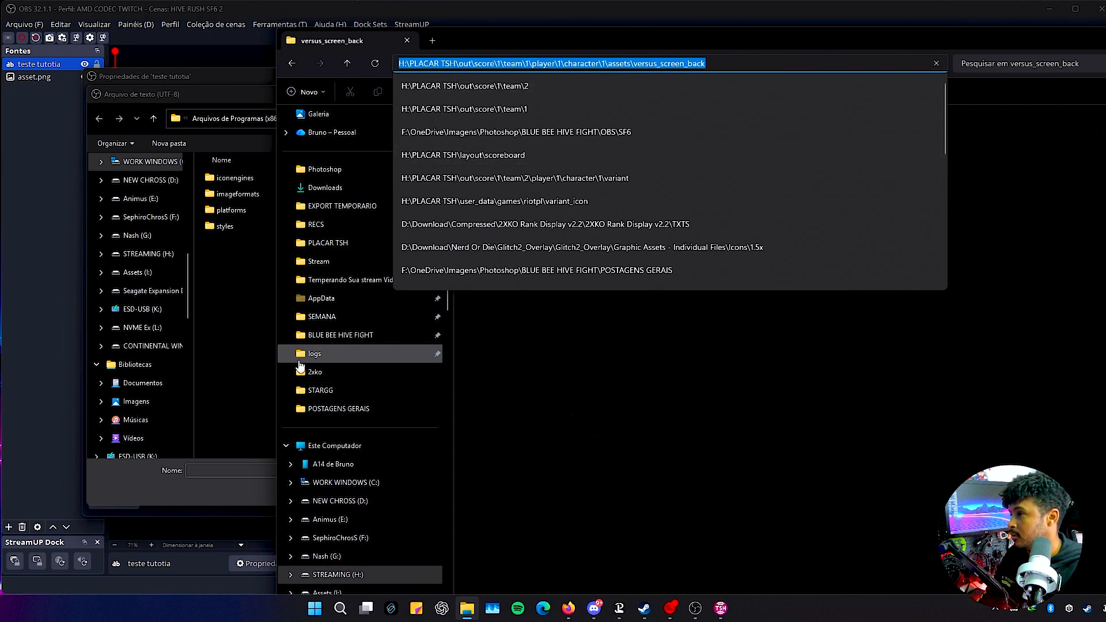
left_click(272, 228)
left_click(553, 122)
type("H:\\PLACAR TSH\\out\\score\\team\\1\\player\\1\\character\\1\\assets\\versus_screen_back")
key("Return")
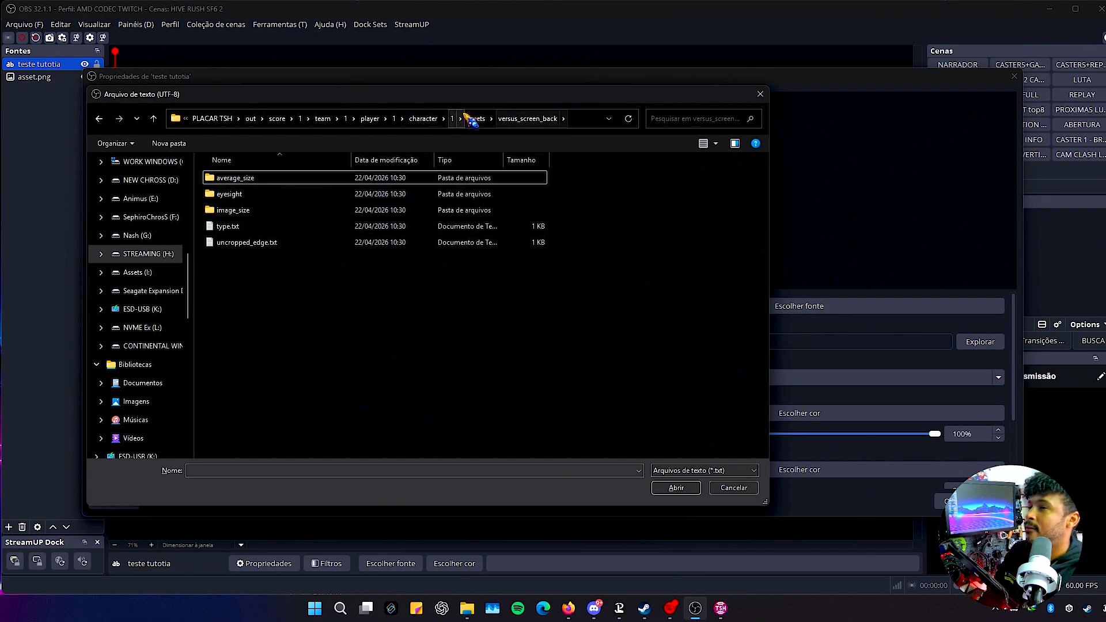
Step: Load mergedName.txt from the out/score/1/team/1/player/1 folder into the text source and accept its properties
left_click(424, 119)
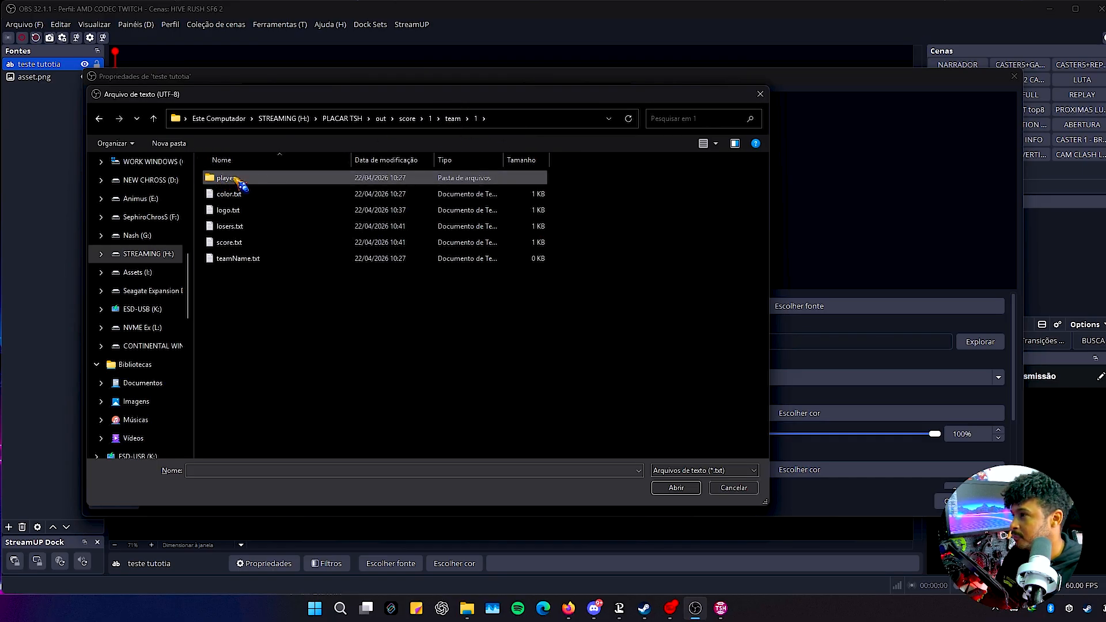
double_click(238, 182)
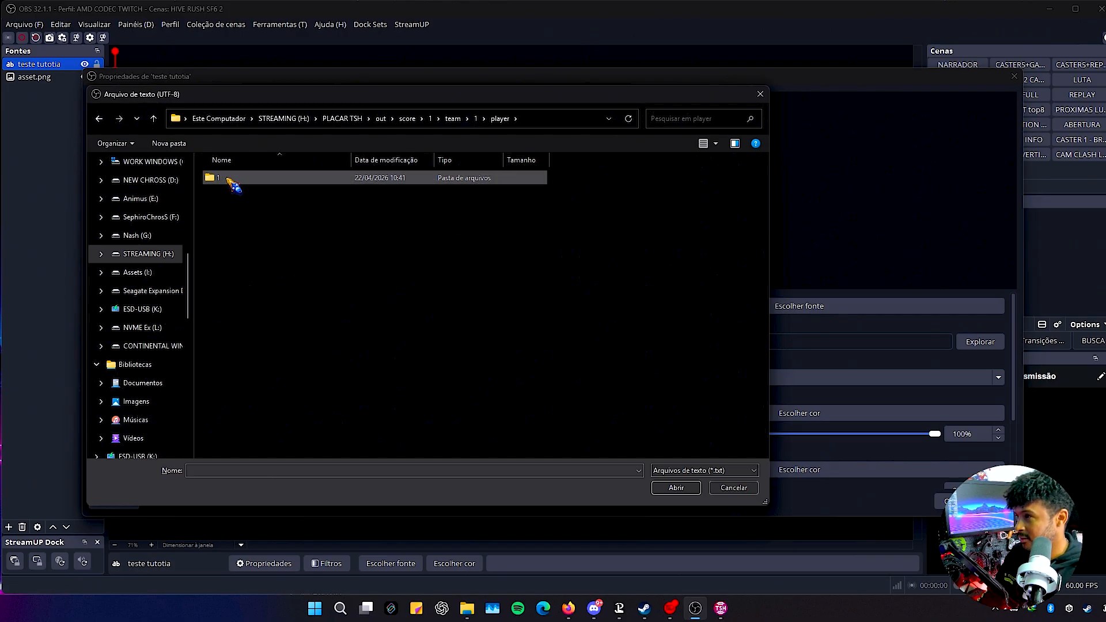
double_click(234, 182)
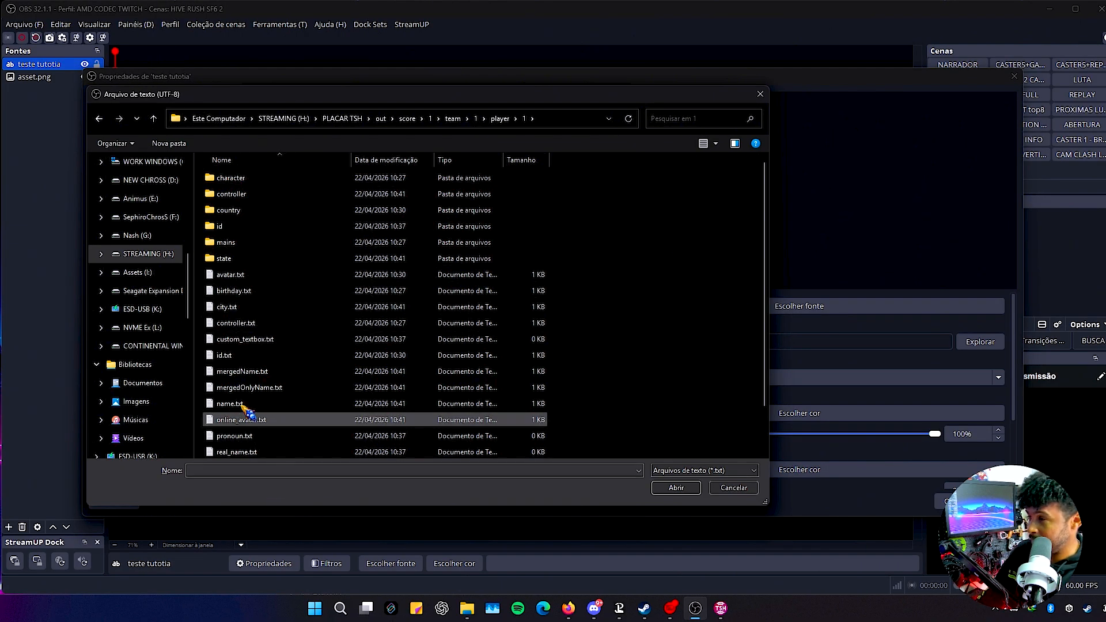
double_click(218, 371)
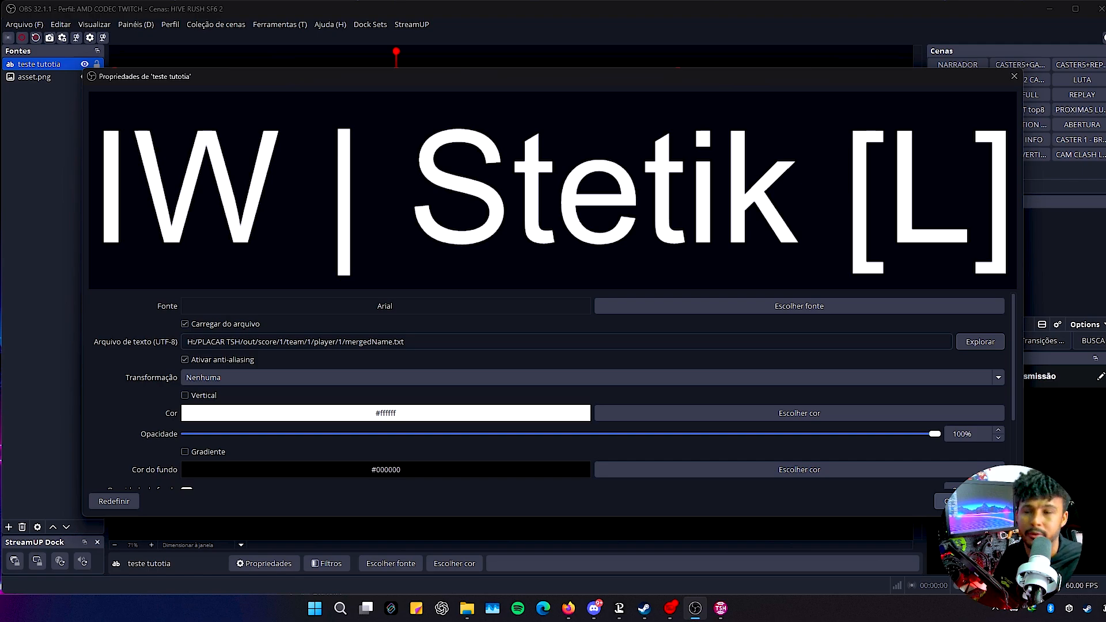
left_click(949, 501)
Step: Shrink the player name text and place it on the black area beside the character, about 1213 px from the canvas's left edge
left_click_drag(326, 140, 559, 233)
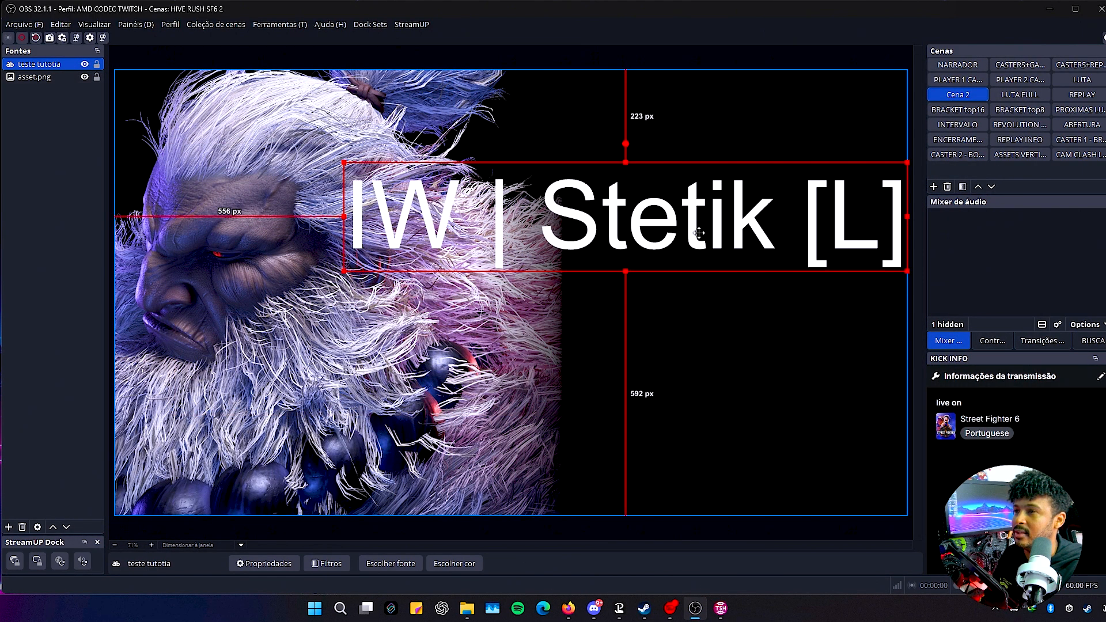
left_click_drag(625, 275, 570, 205)
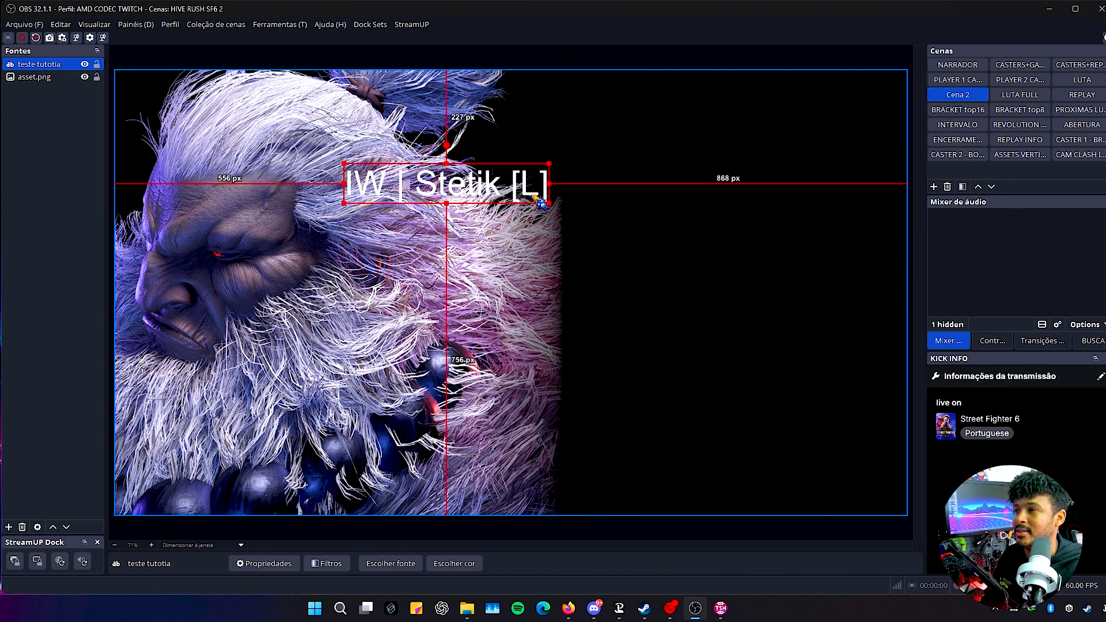
left_click_drag(509, 167, 772, 275)
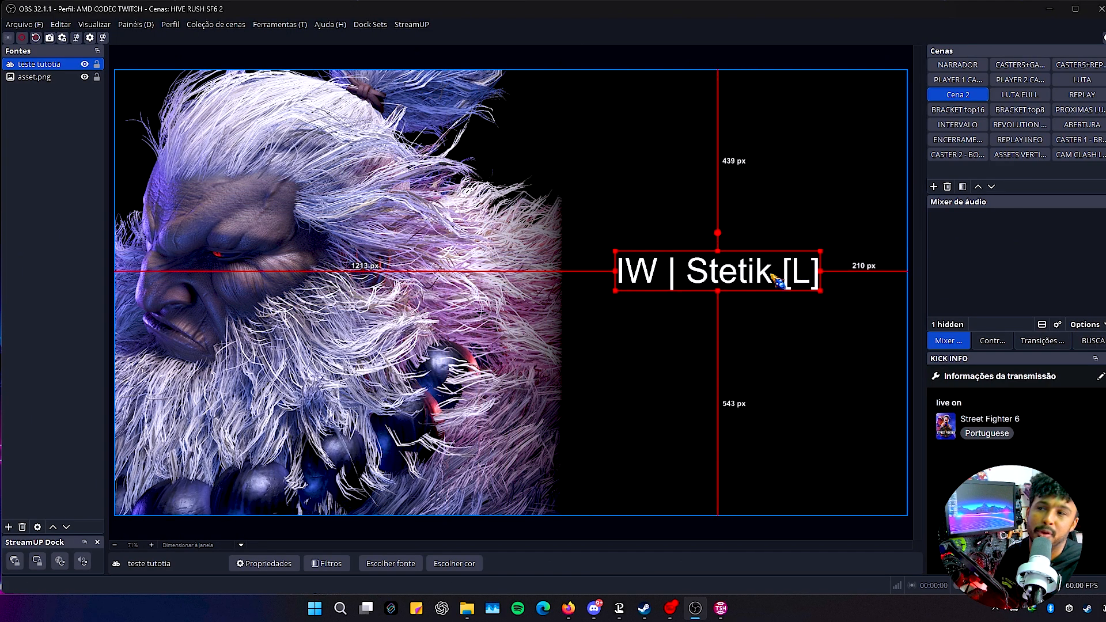
Step: Swap Team 1 and Team 2 in TournamentStreamHelper and return to OBS to check the linked sources
left_click(720, 607)
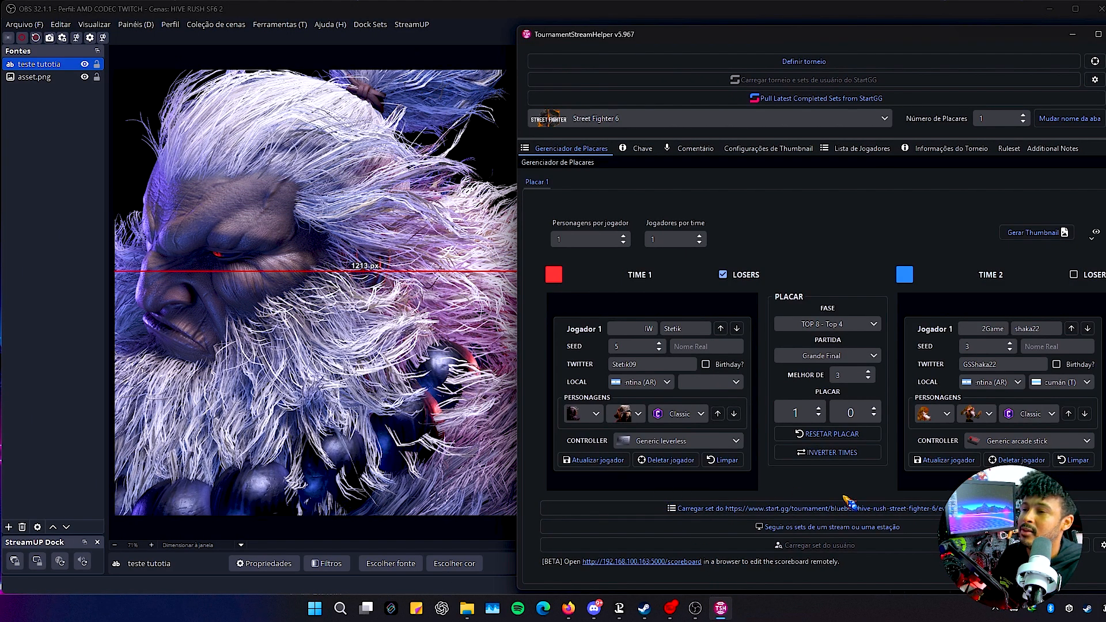
left_click(859, 452)
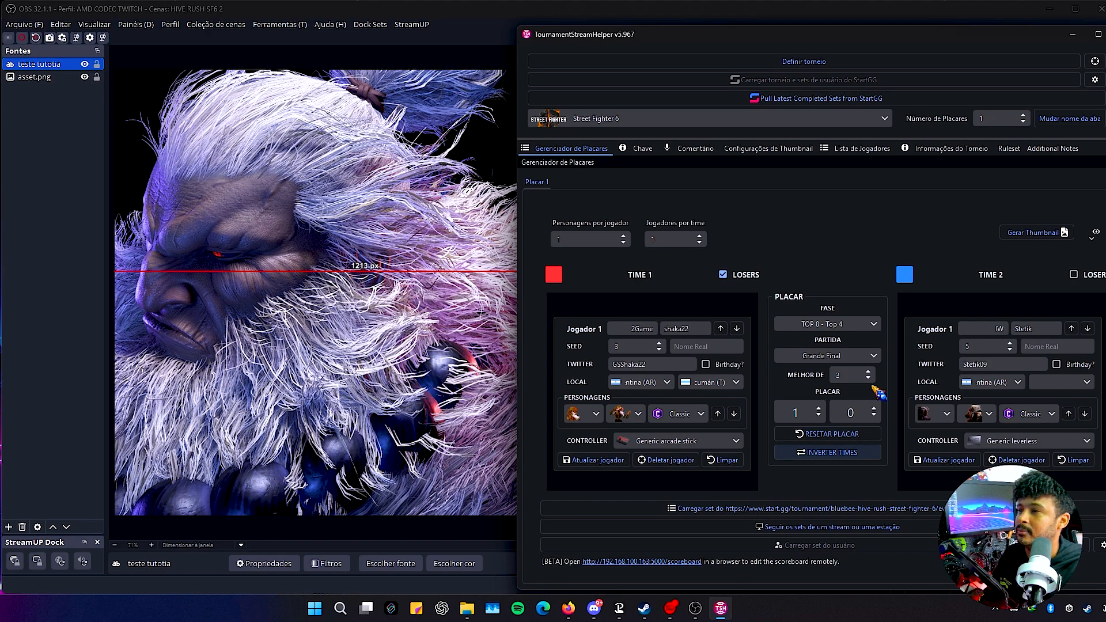
left_click(500, 124)
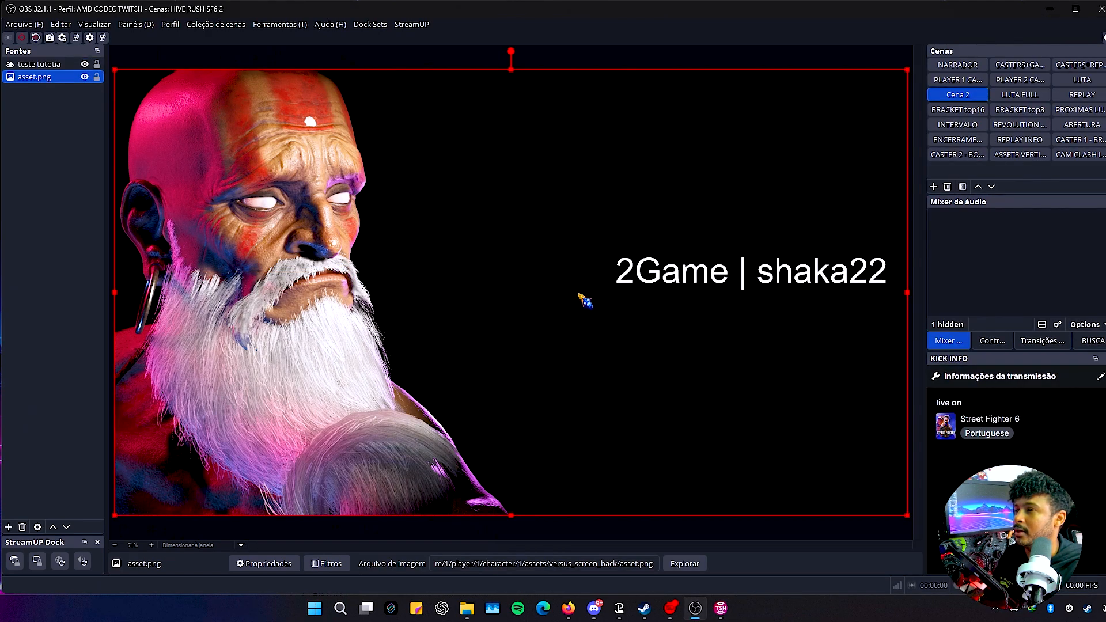
Step: Move and resize the player name text so it sits about 764 px from the canvas's left edge and 283 px from its top
left_click(770, 277)
left_click_drag(771, 278, 671, 242)
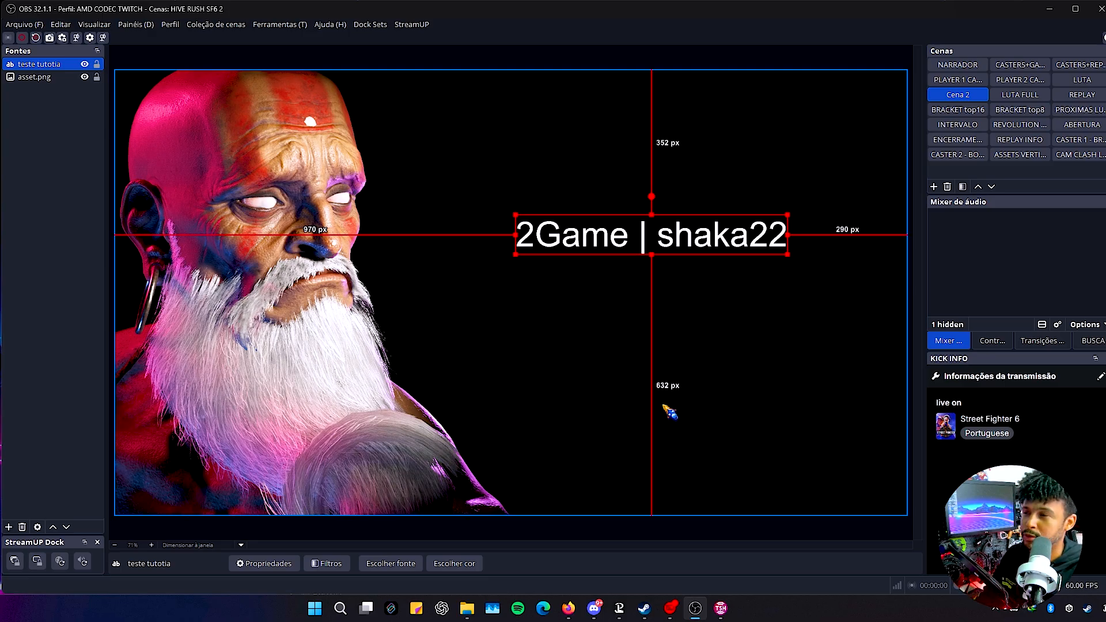
left_click_drag(788, 256, 663, 212)
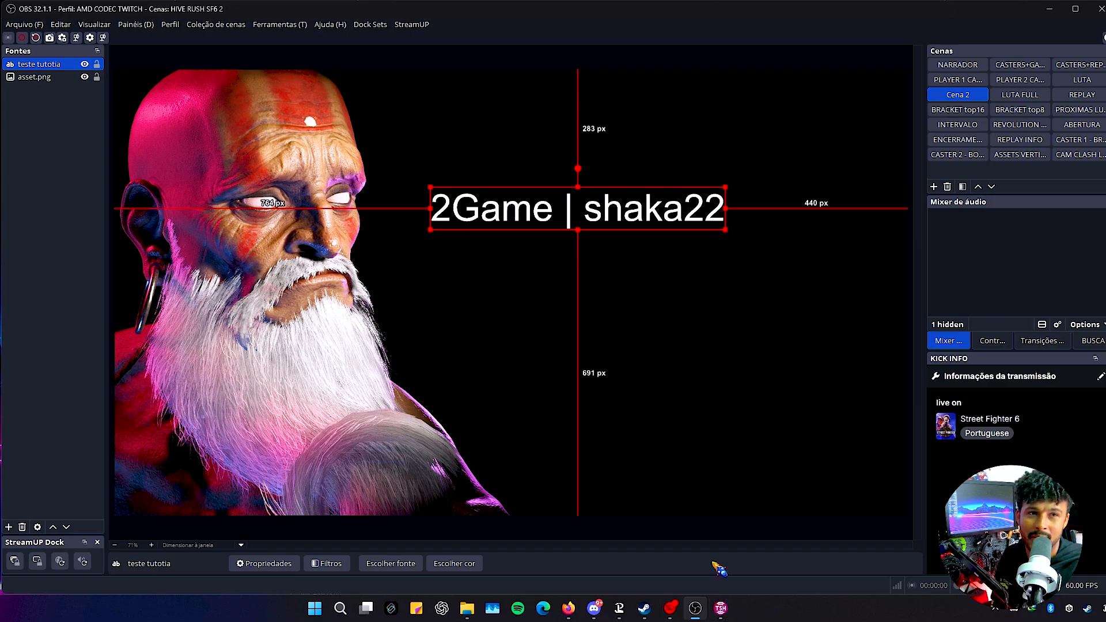
Step: Look at the bracket page and the scoreboard manager in TournamentStreamHelper, and return to OBS
left_click(719, 609)
left_click(641, 148)
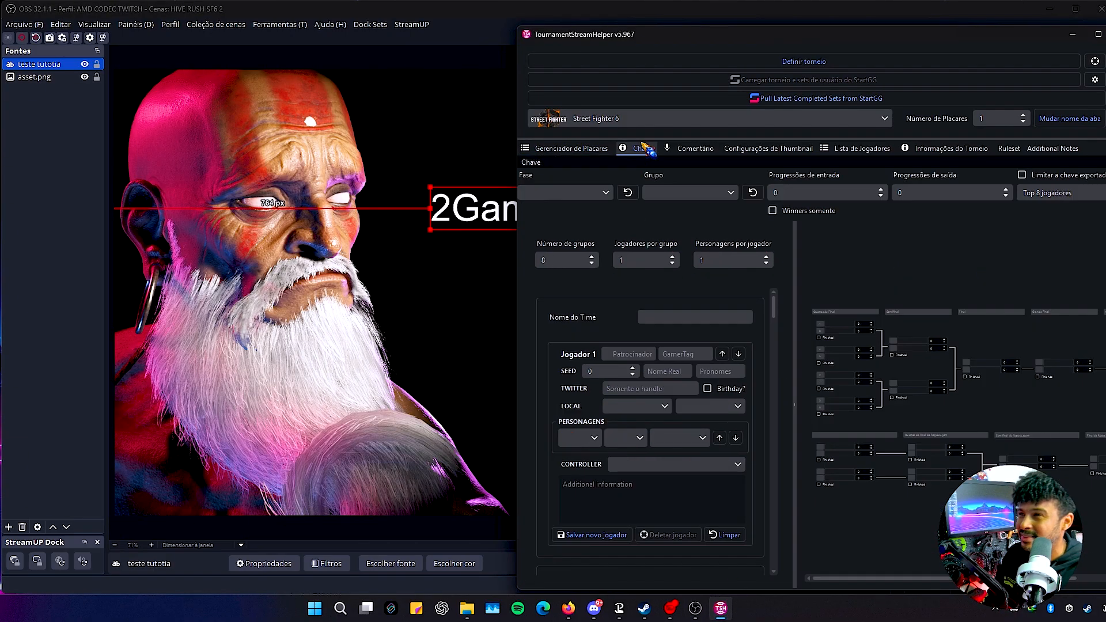
left_click(570, 148)
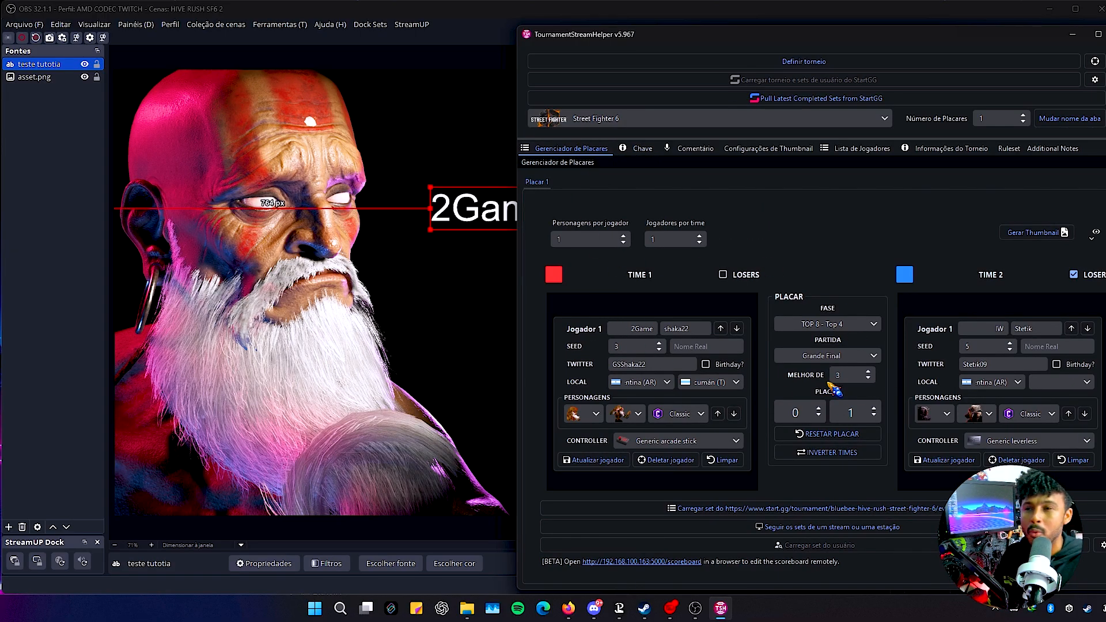
left_click(227, 289)
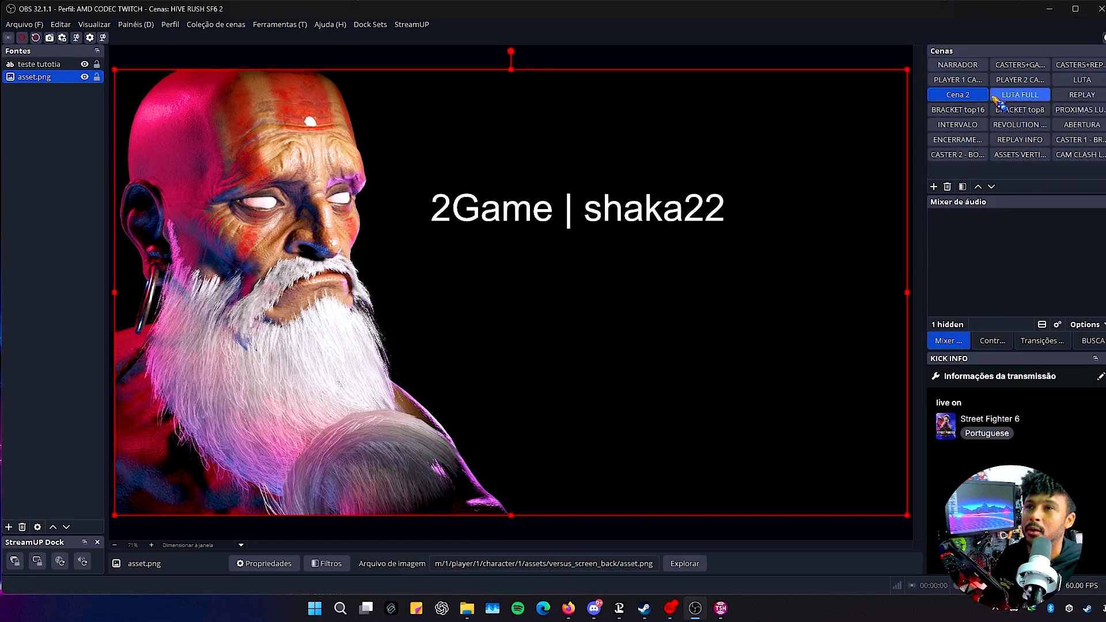
Step: Examine the LUTA scene's CHAR TXT and CHAR CORNER groups and the CONTROLER P2 image file, and return to Cena 2
left_click(1091, 81)
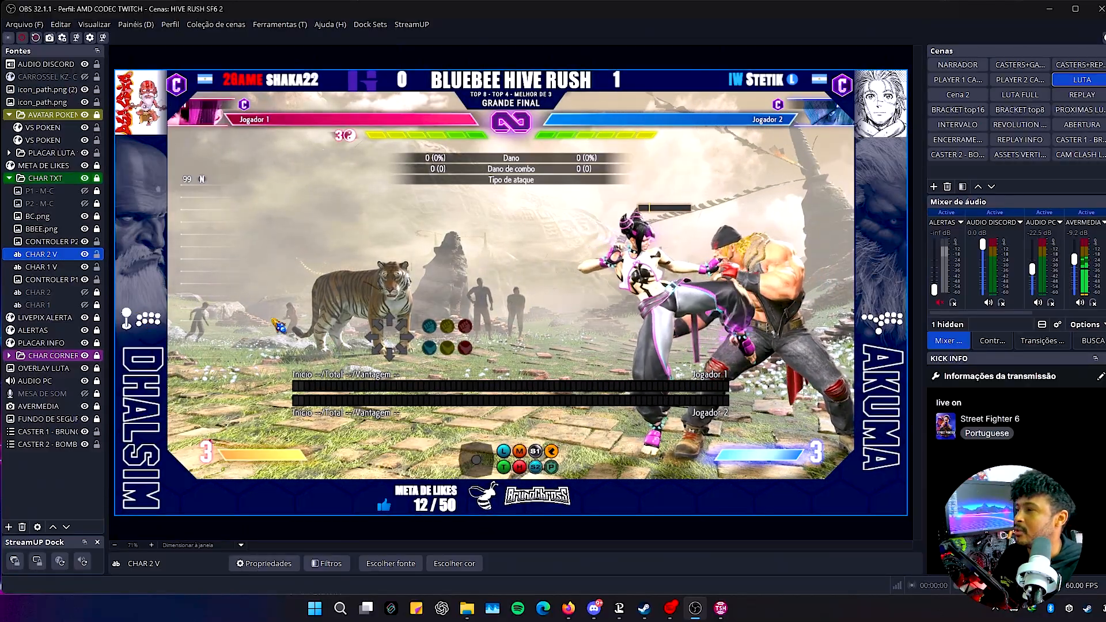
left_click(165, 321)
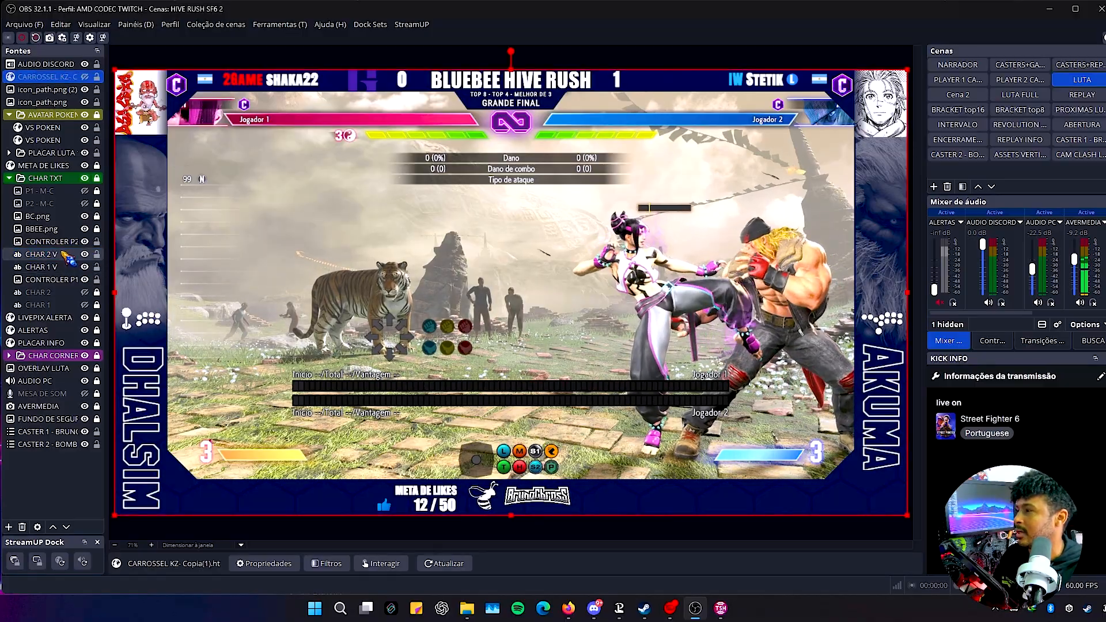
left_click(10, 178)
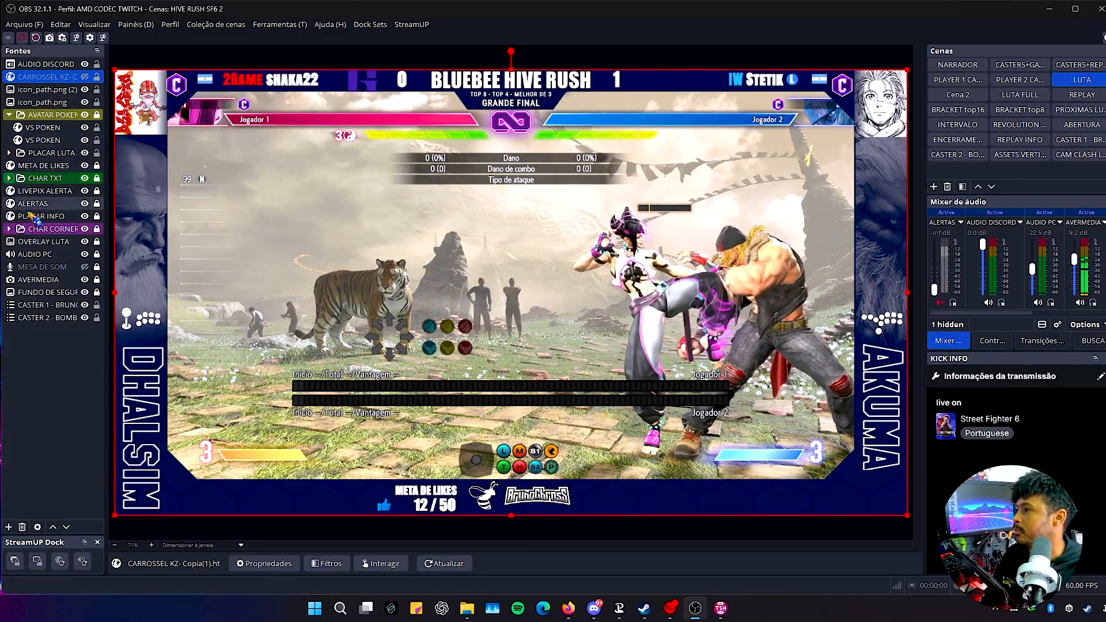
left_click(9, 229)
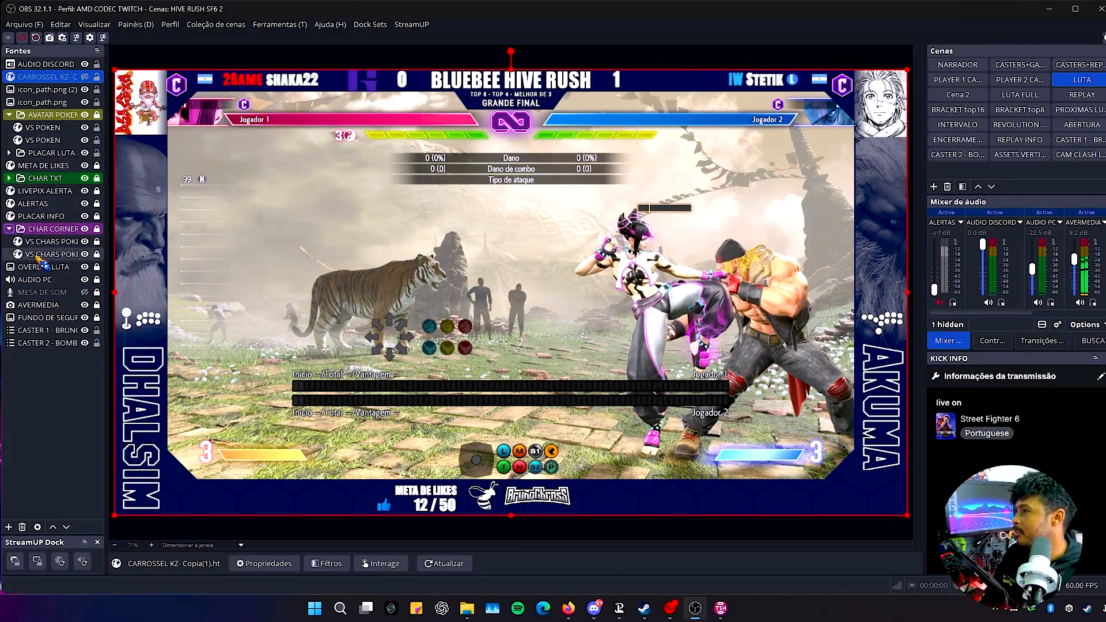
left_click(10, 178)
double_click(49, 242)
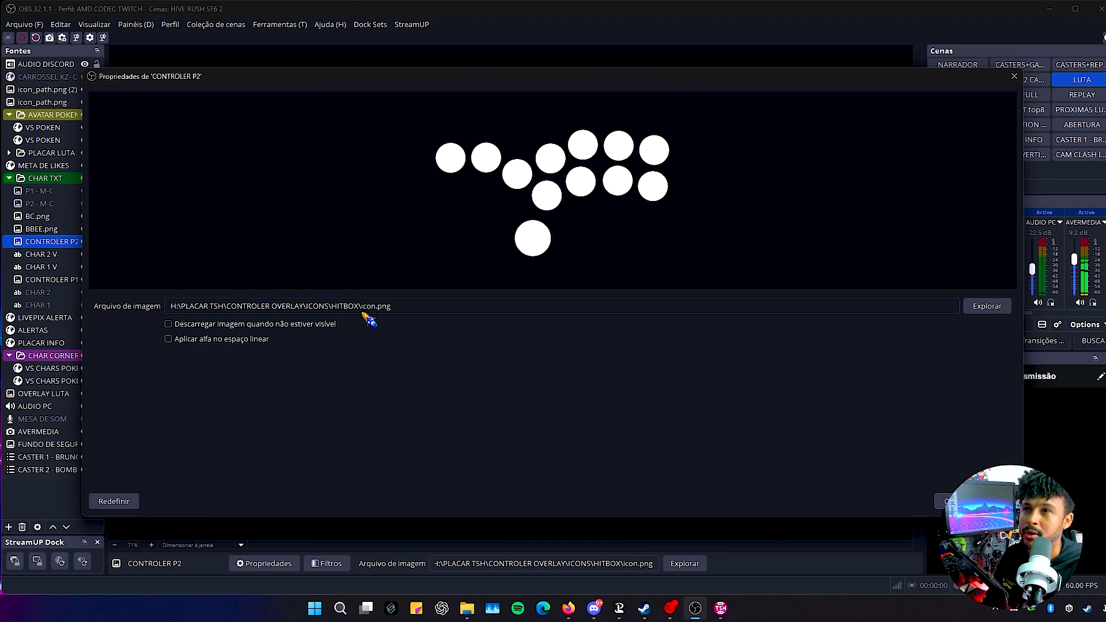
left_click(1014, 76)
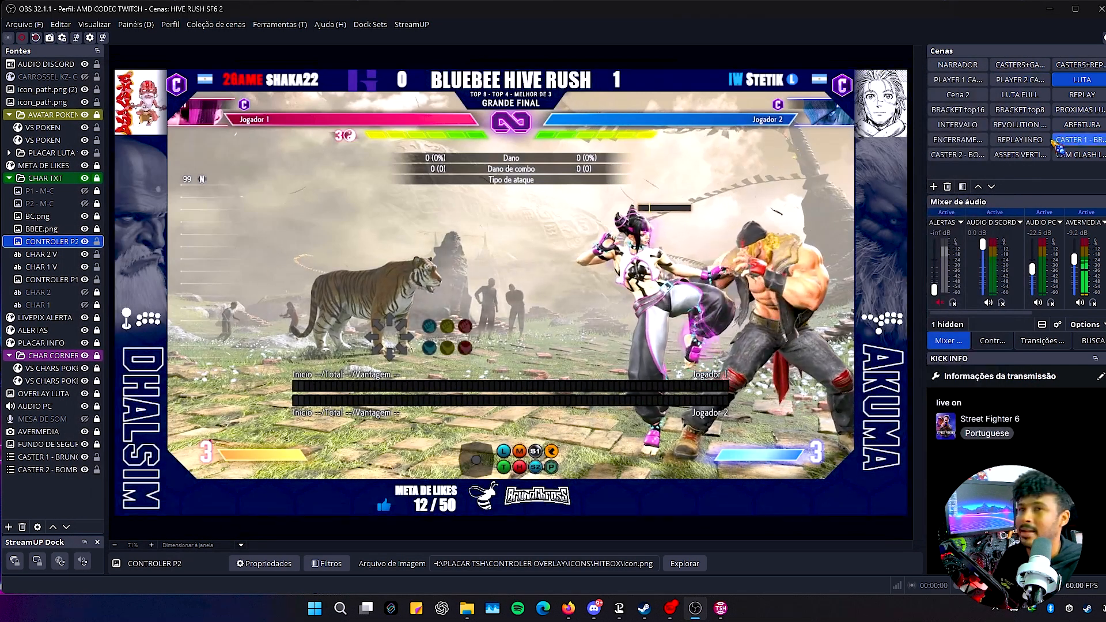
left_click(958, 94)
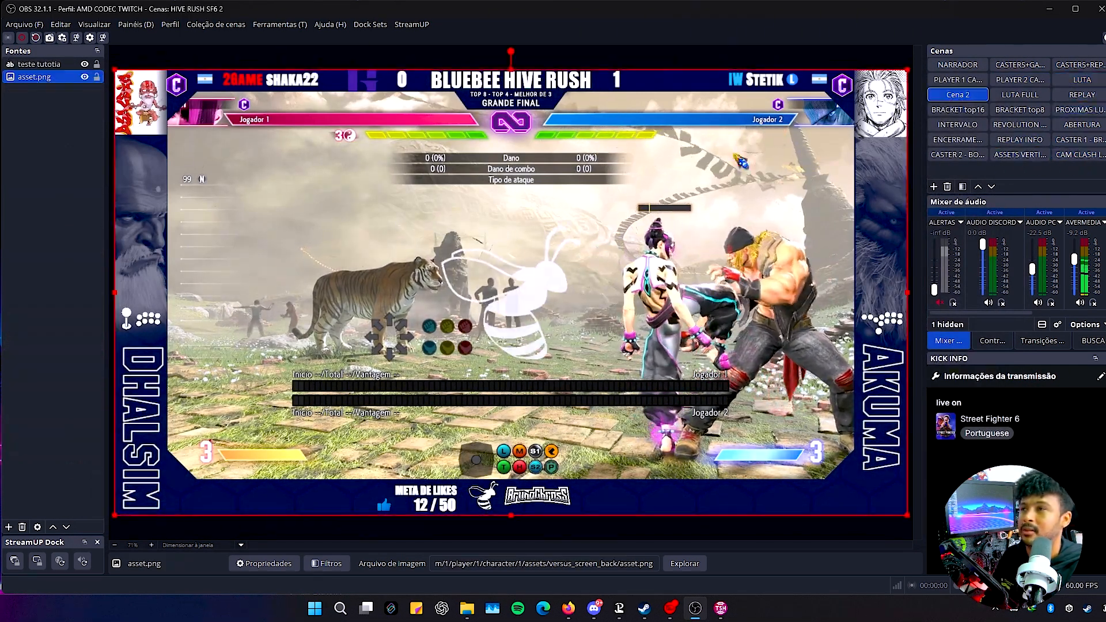
Step: Switch to File Explorer and open the controller folder of Team 1's player 1
left_click(471, 608)
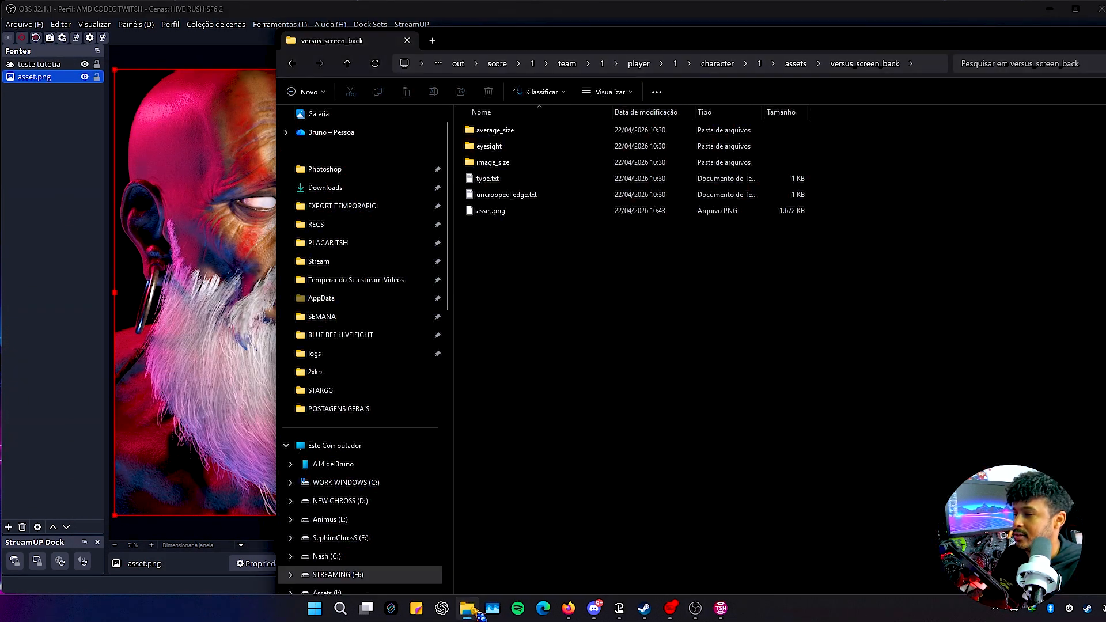
left_click(667, 292)
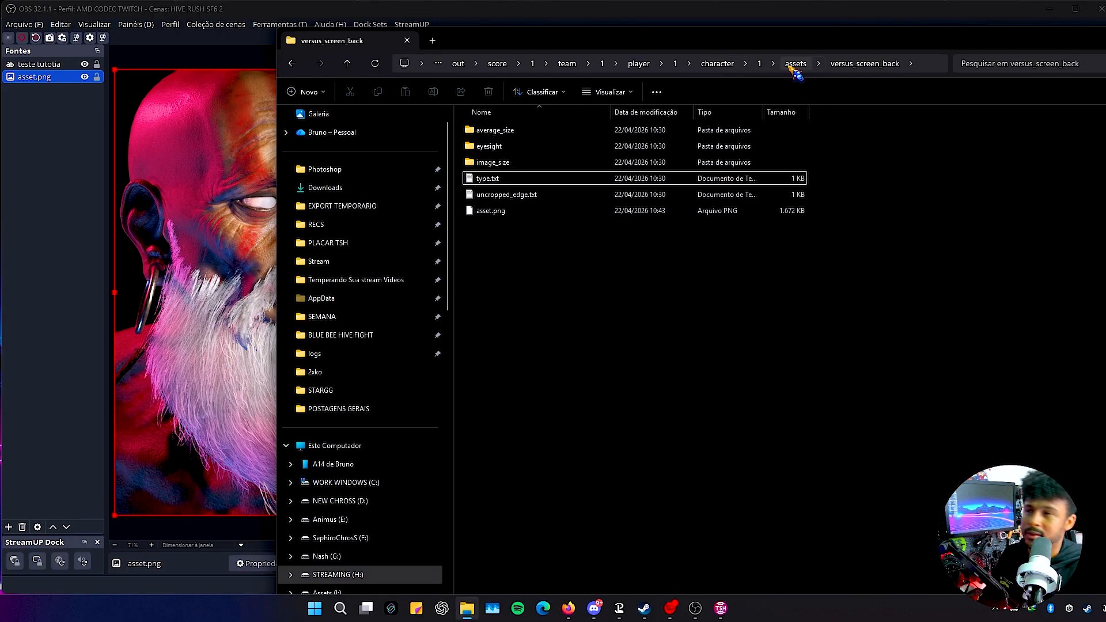
left_click(675, 63)
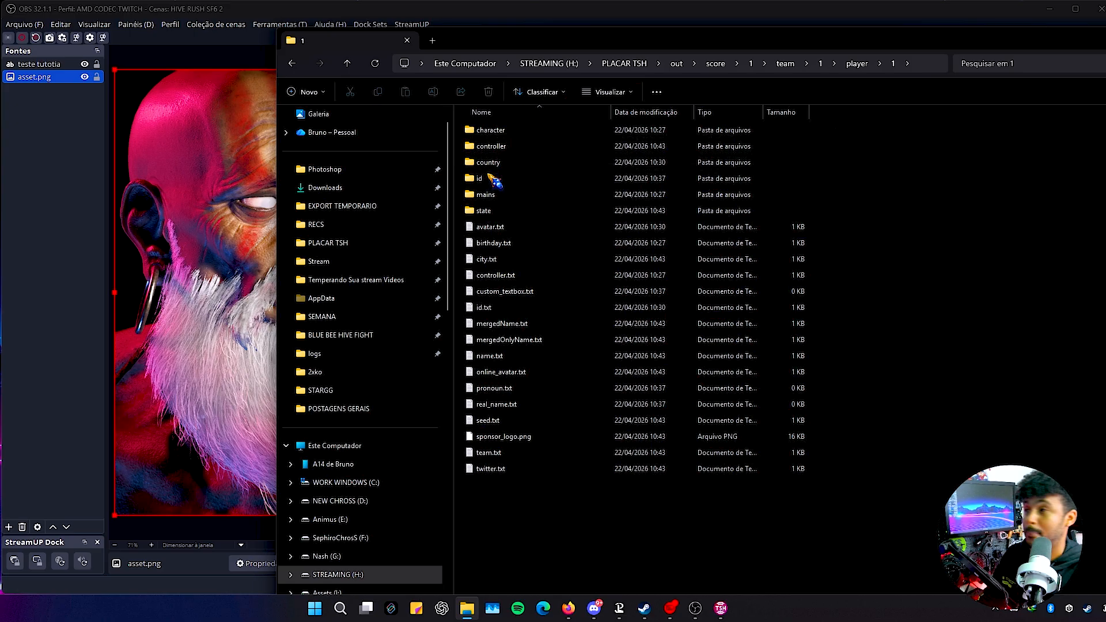
double_click(505, 147)
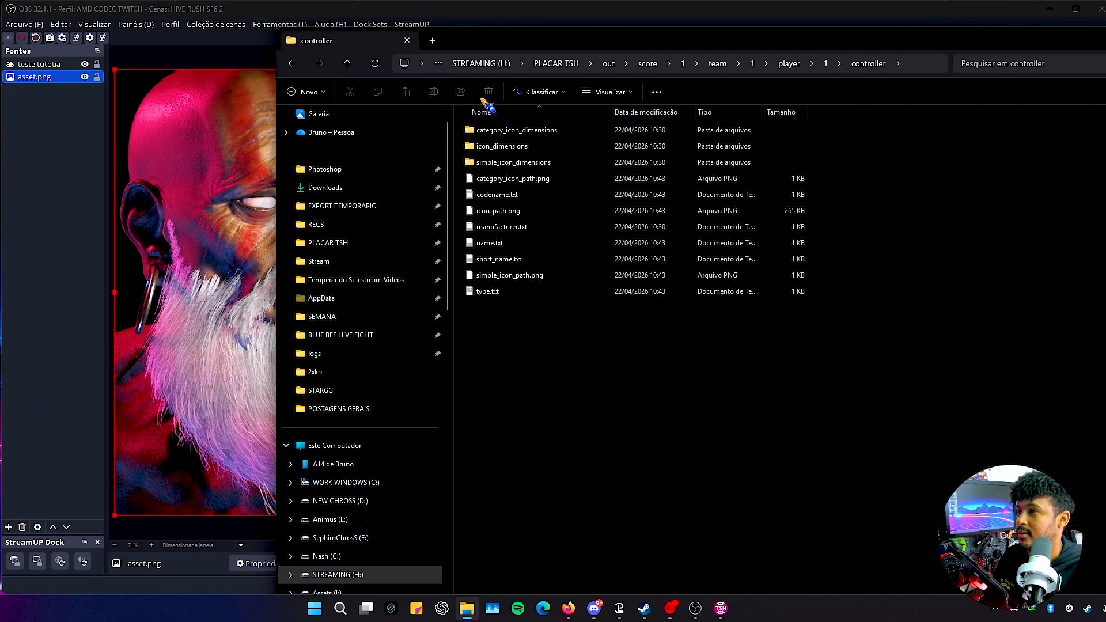
Step: Preview the controller icon images category_icon_path.png and simple_icon_path.png, and close the preview
left_click(512, 181)
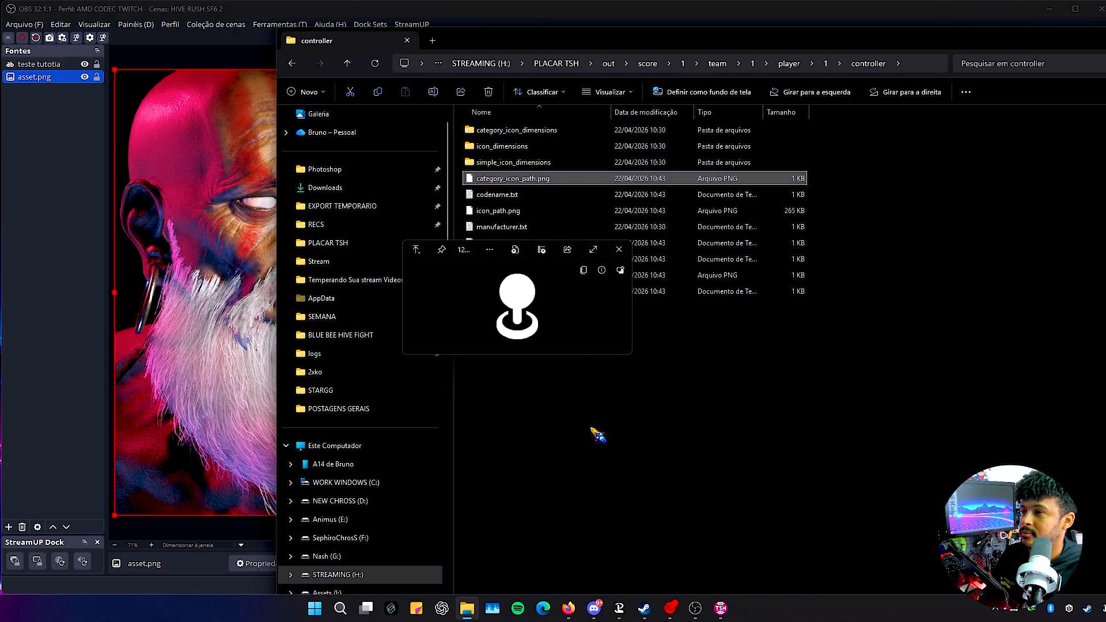
left_click(502, 212)
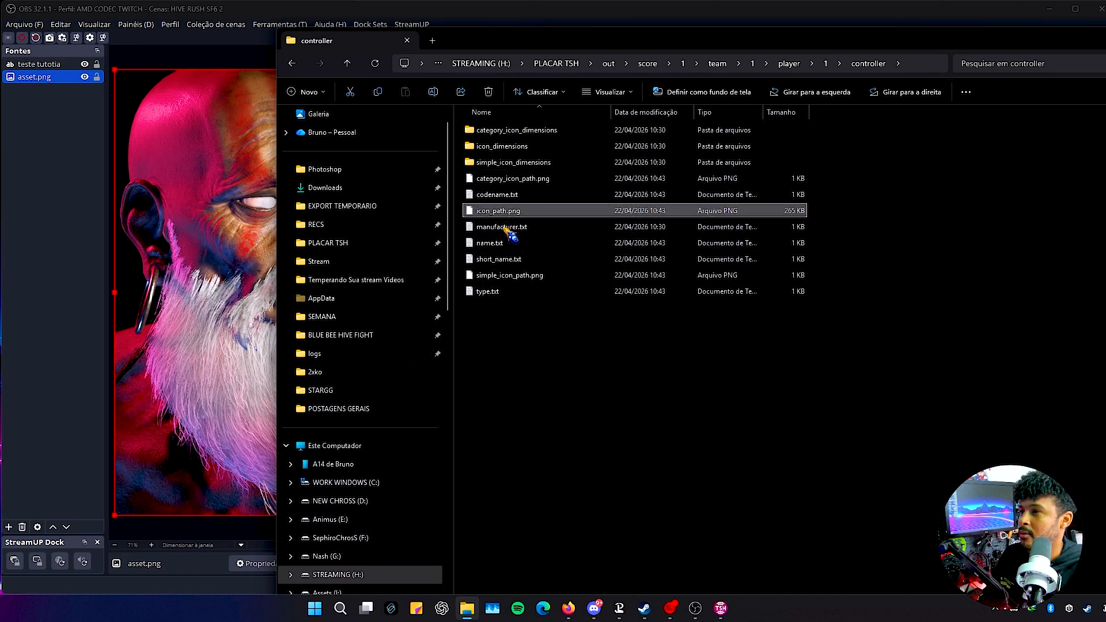
left_click(505, 277)
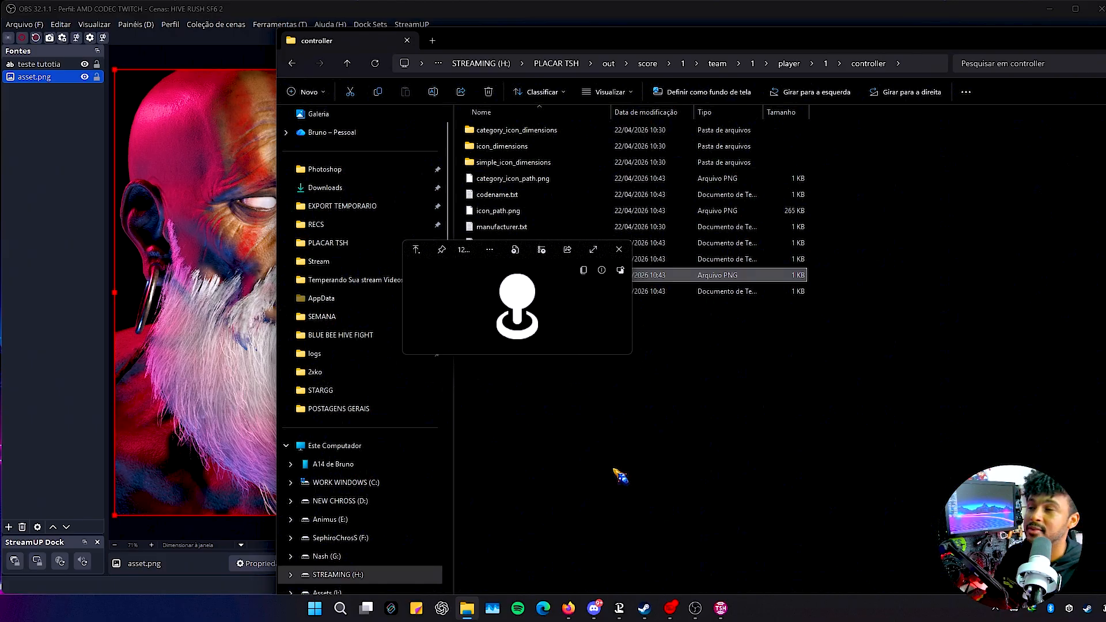
left_click(588, 478)
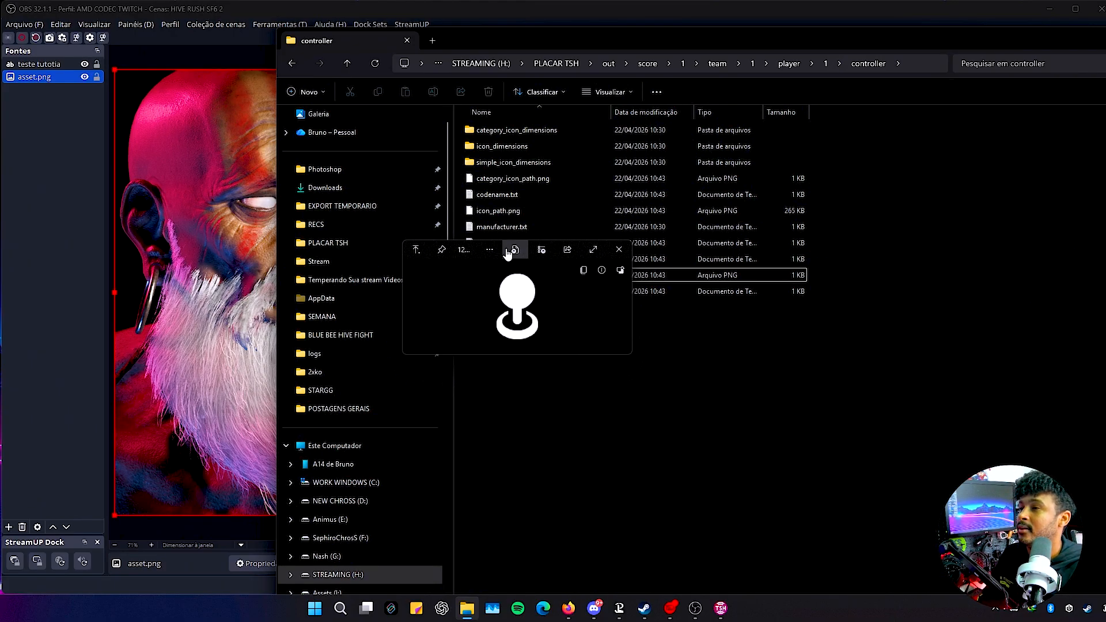
left_click(618, 249)
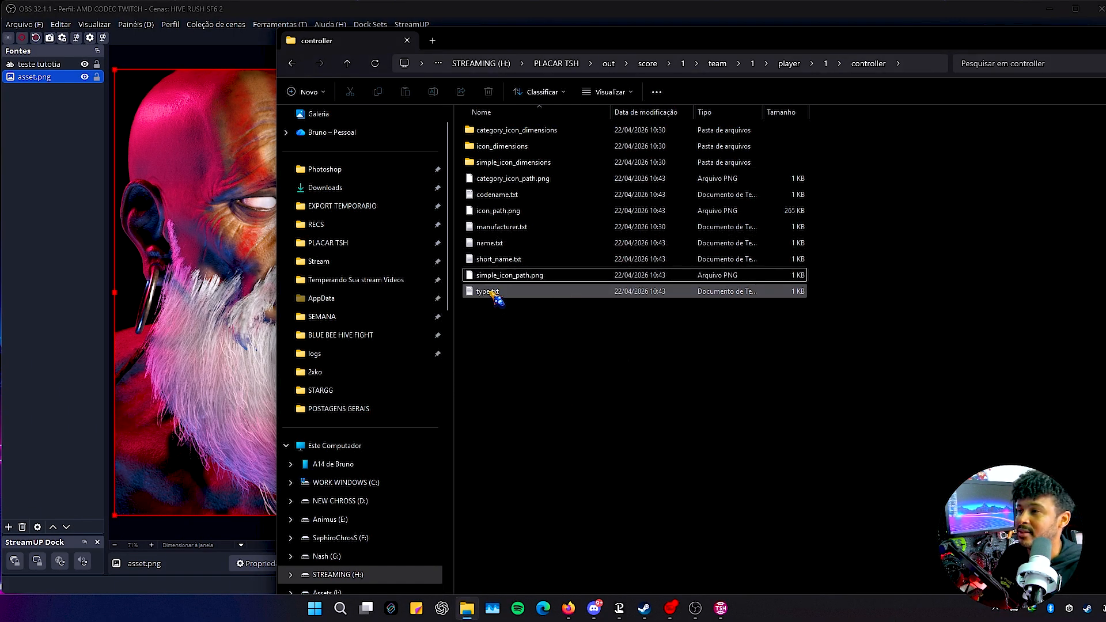
Step: Add simple_icon_path.png to the Cena 2 scene in OBS and place it over the character's head, about 29 px from the left edge
left_click_drag(504, 276, 194, 204)
left_click_drag(145, 115, 196, 158)
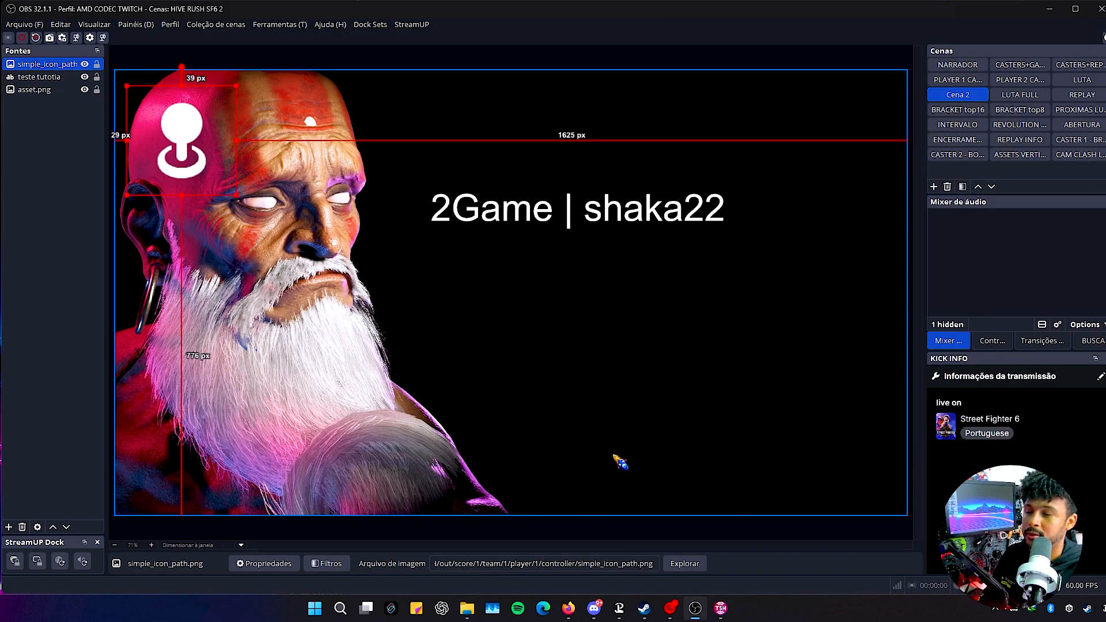
Step: Invert the teams in TournamentStreamHelper and return to OBS to check the controller icon
left_click(724, 612)
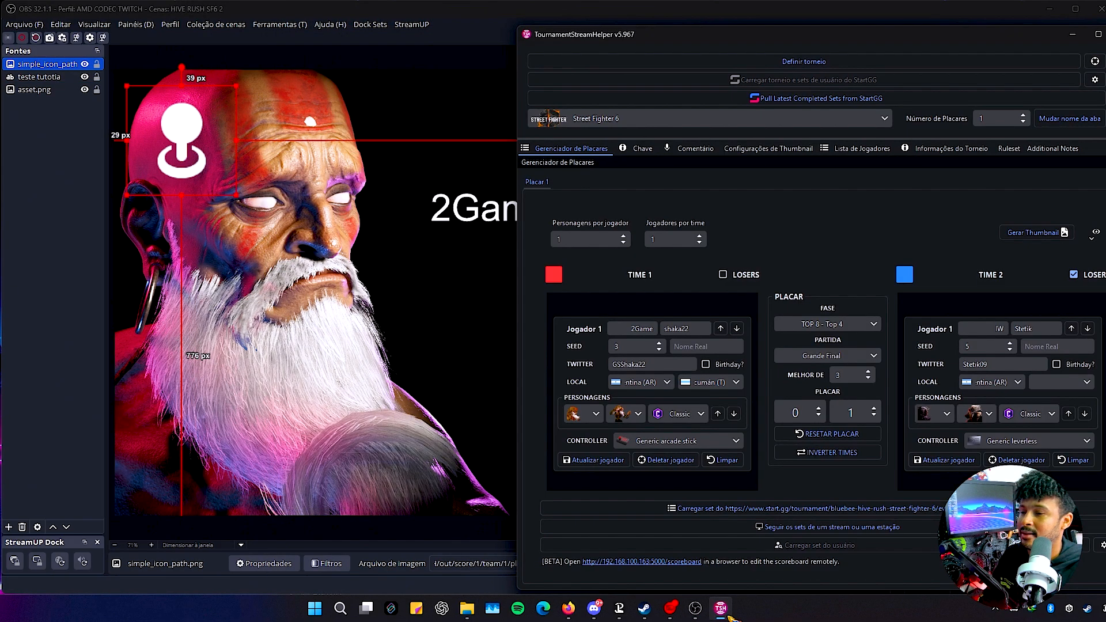
left_click(841, 455)
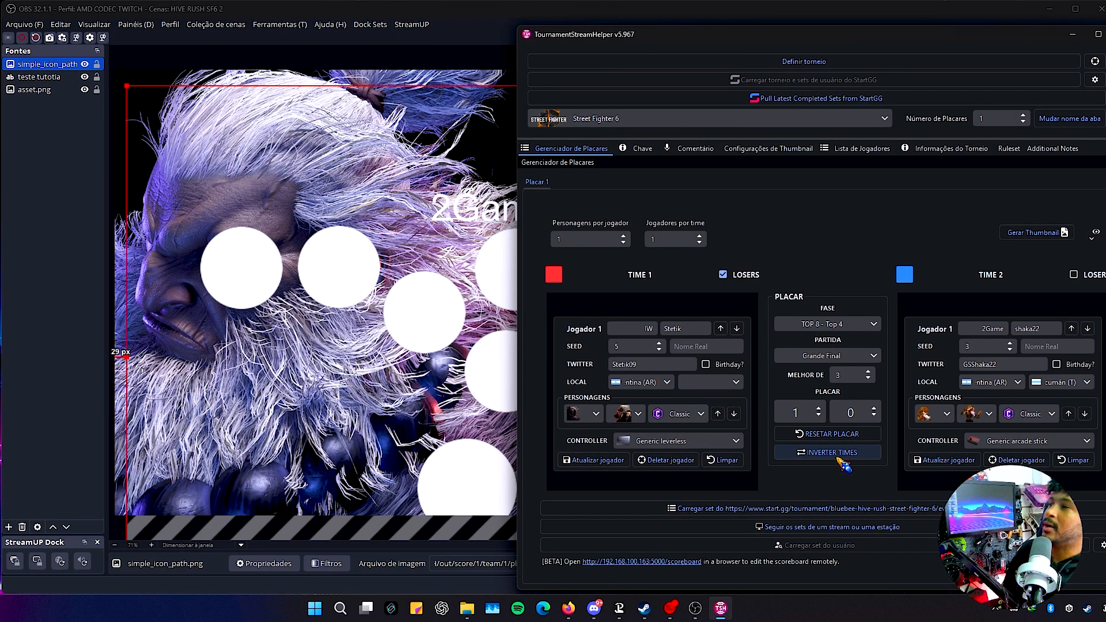
left_click(153, 178)
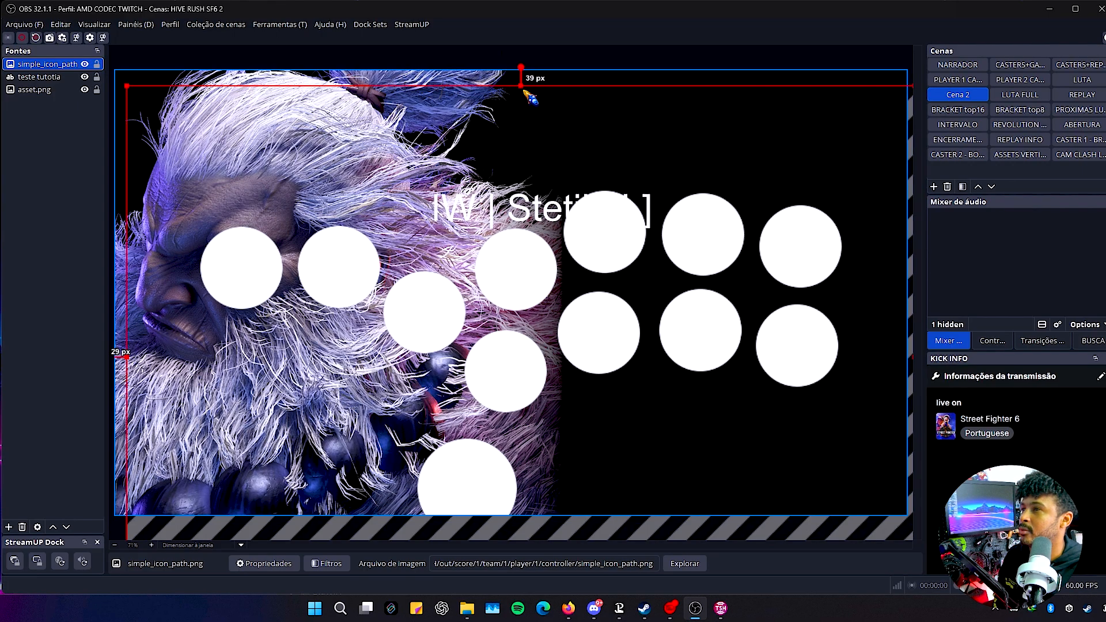
Step: Shrink the simple_icon_path.png controller icon and move it to the scene's upper-left area over the character's head
left_click_drag(522, 87, 507, 346)
left_click_drag(419, 409, 677, 162)
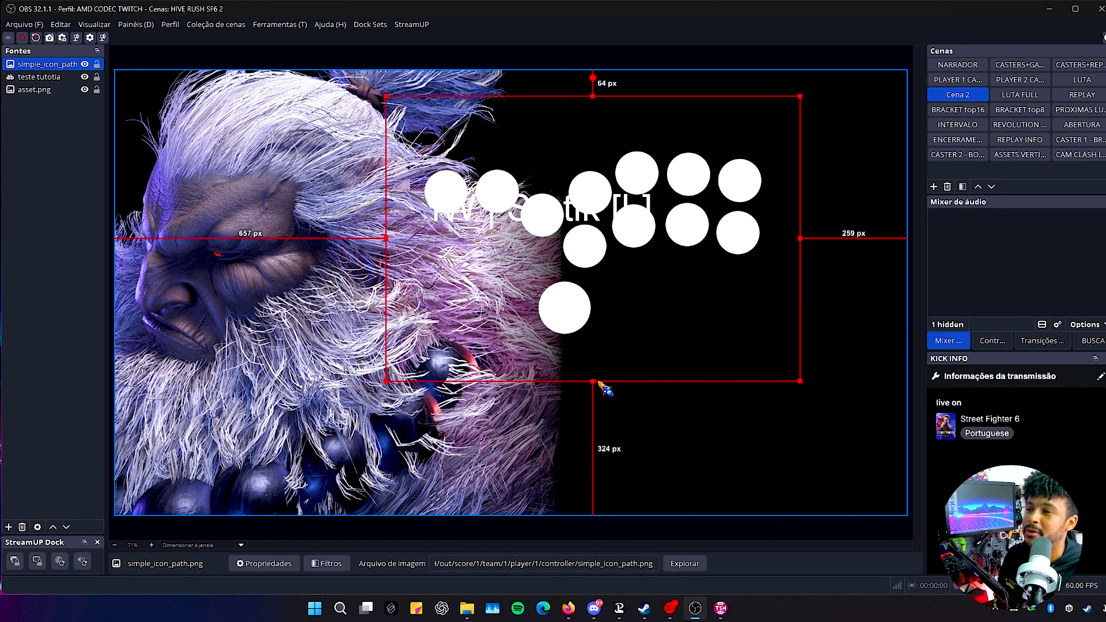
left_click_drag(595, 381, 592, 312)
left_click_drag(576, 197, 304, 219)
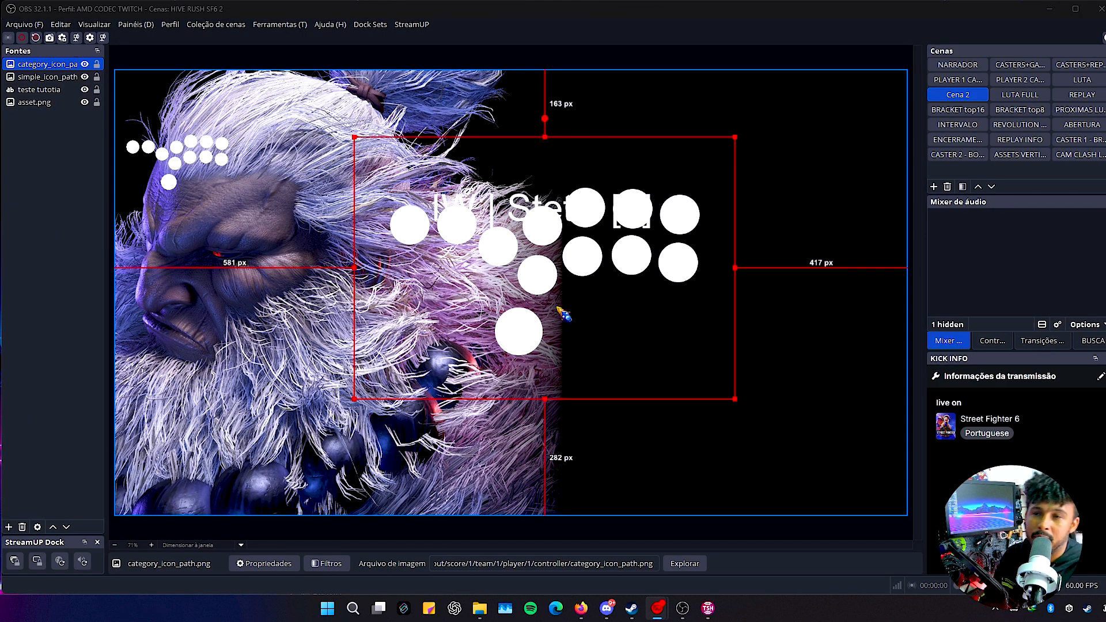
Step: Shrink category_icon_path.png over the character's face, about 128 px from the scene's left edge, and hide both controller icon sources
left_click_drag(542, 282, 351, 295)
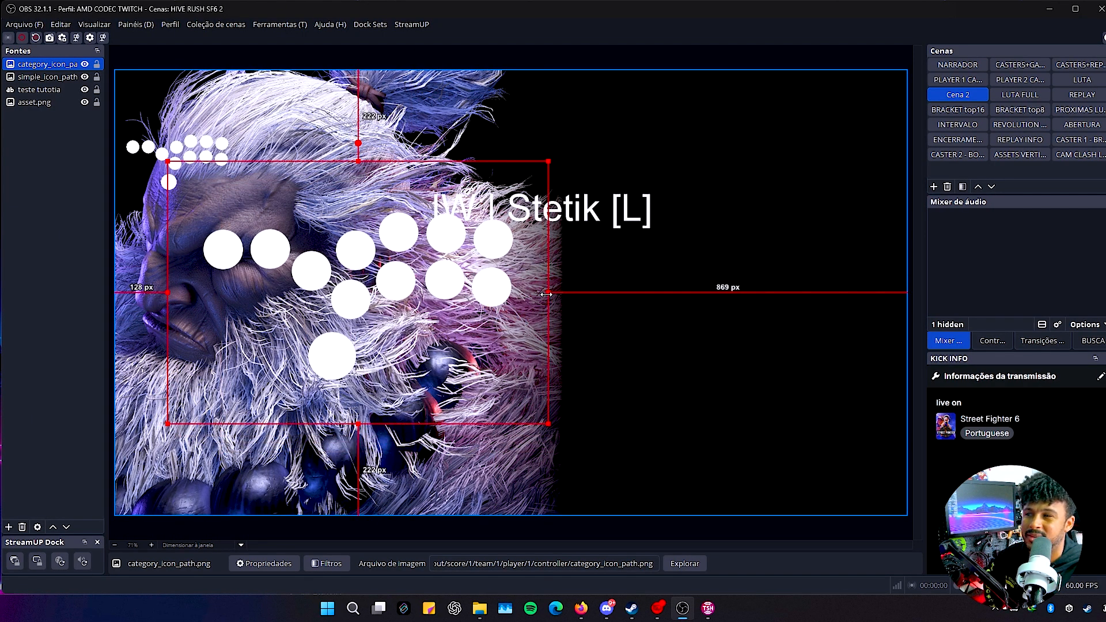
left_click_drag(546, 293, 339, 280)
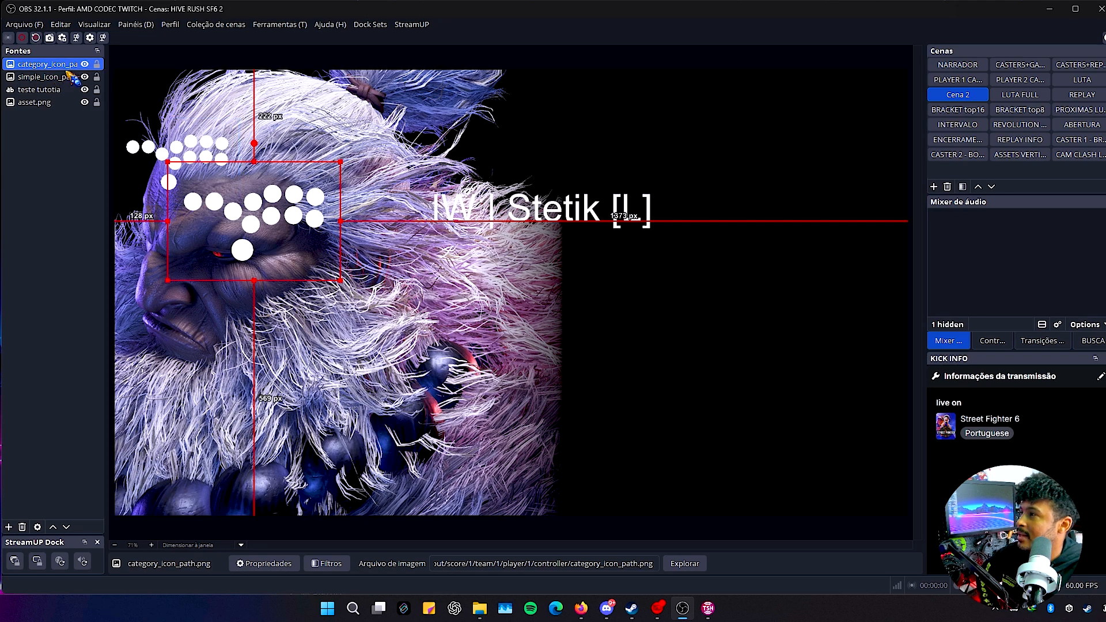
left_click(84, 64)
left_click(84, 77)
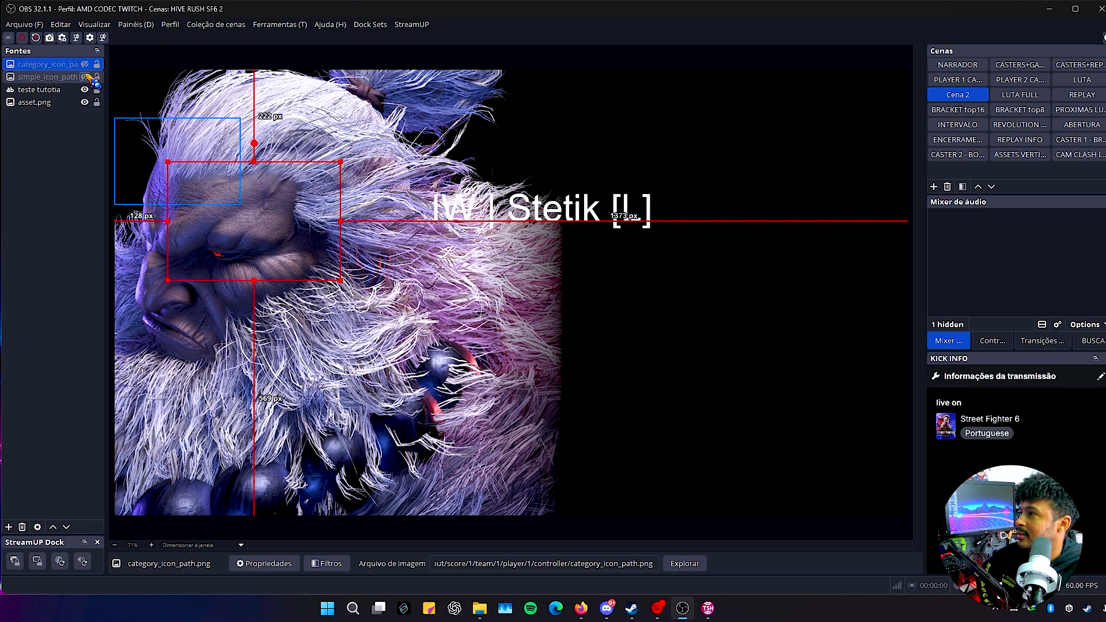
Step: Create a new slide show source named Apresentação de slides in the Cena 2 scene
left_click(10, 526)
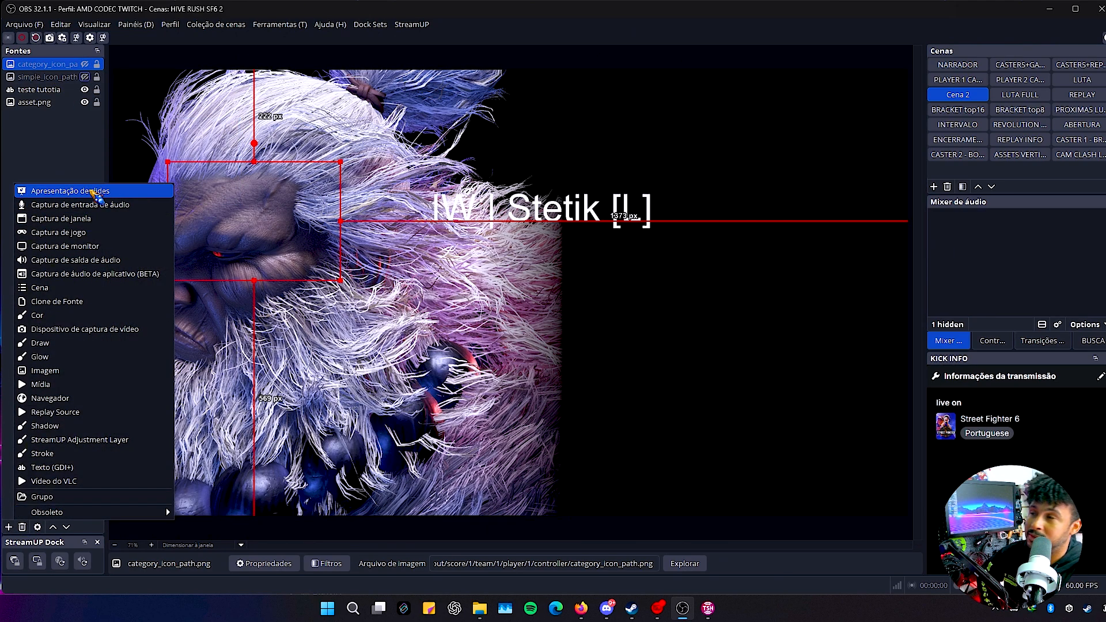
left_click(92, 191)
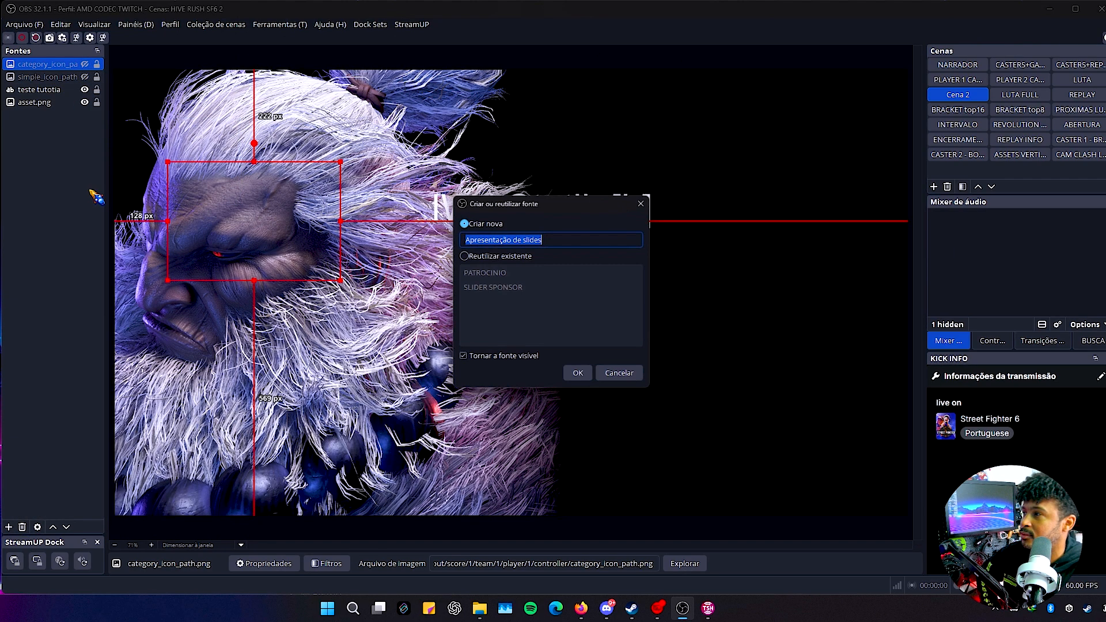
left_click(569, 377)
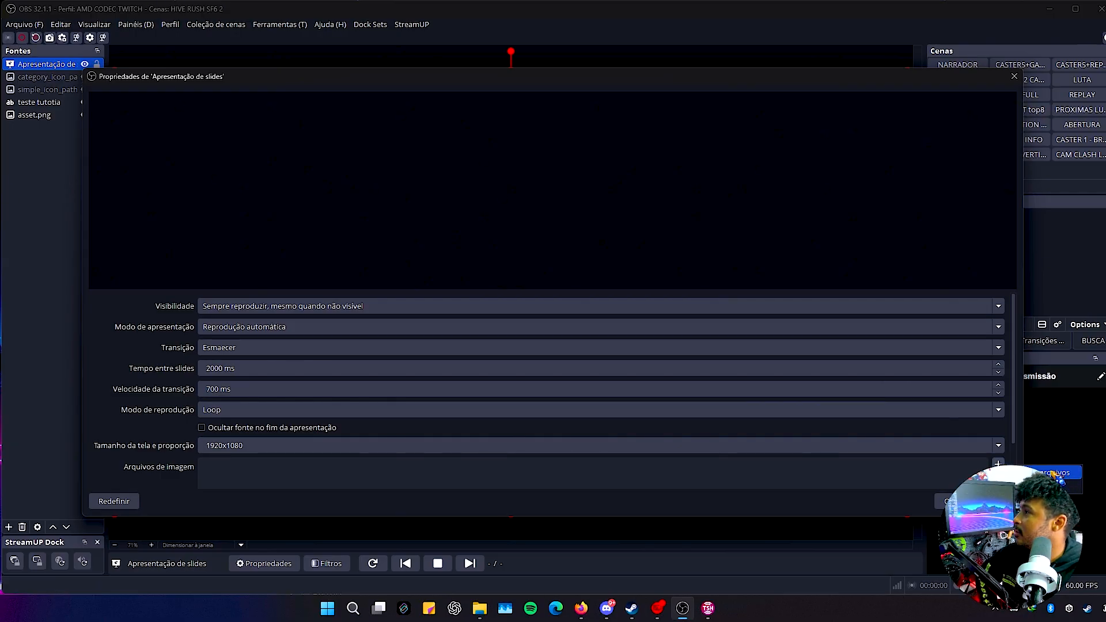
Step: Add simple_icon_path.png from Team 1 player 1's controller folder to the slide show's image files and accept the properties
left_click_drag(488, 83, 237, 61)
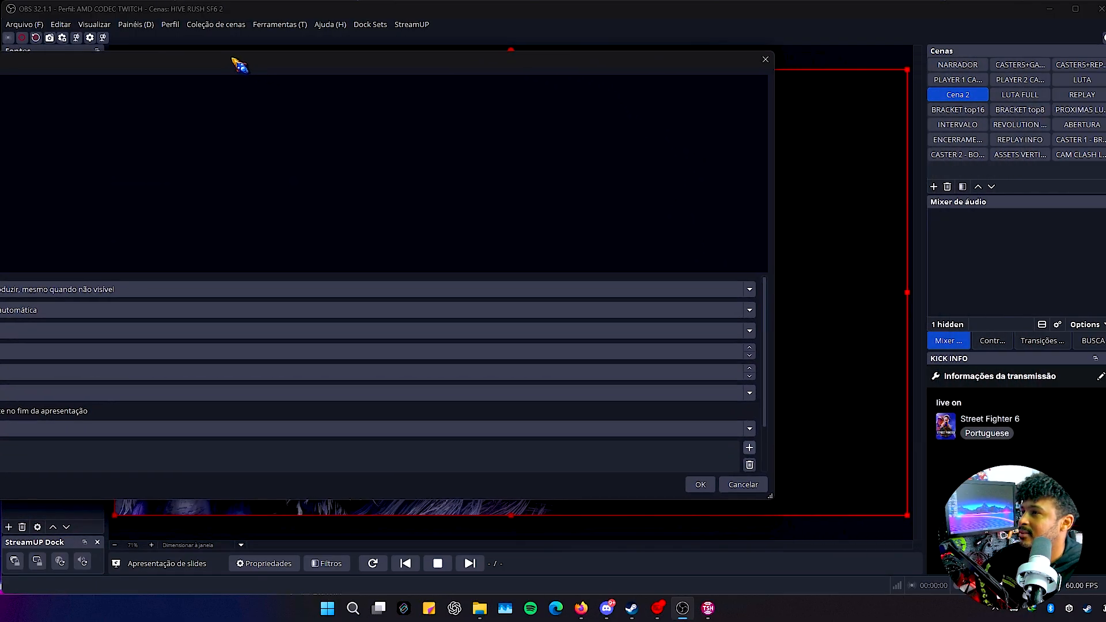
left_click(744, 443)
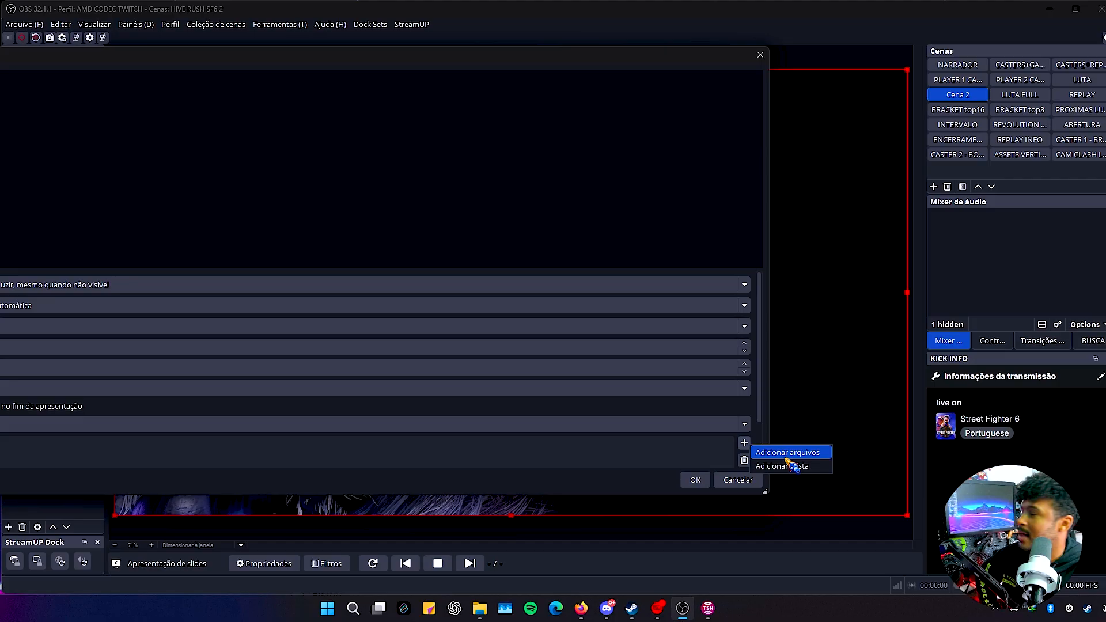
left_click(787, 452)
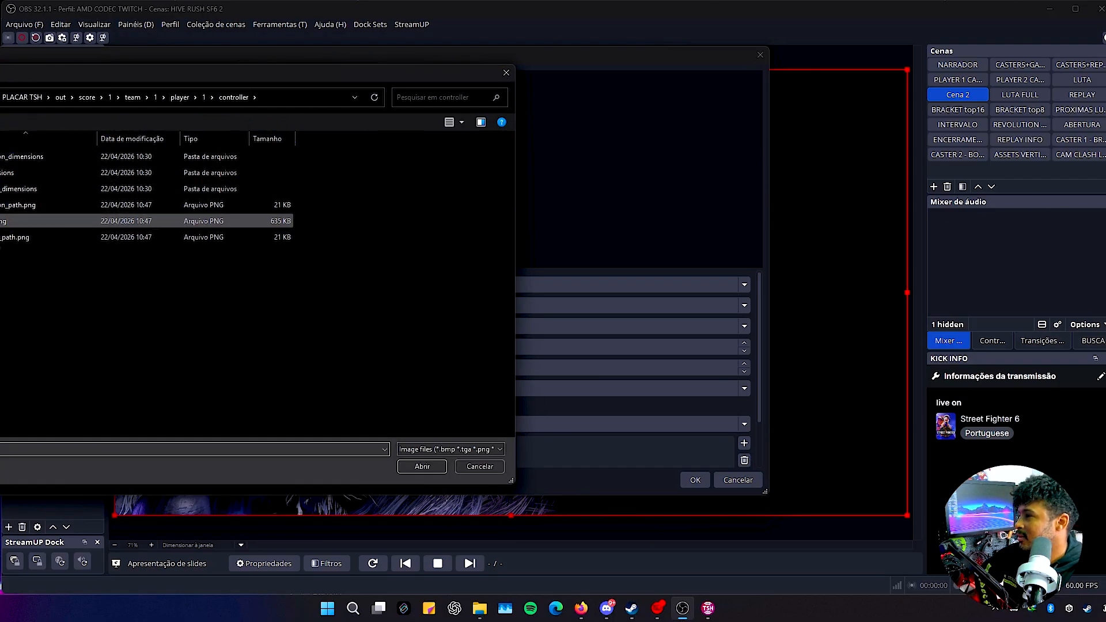
left_click(14, 236)
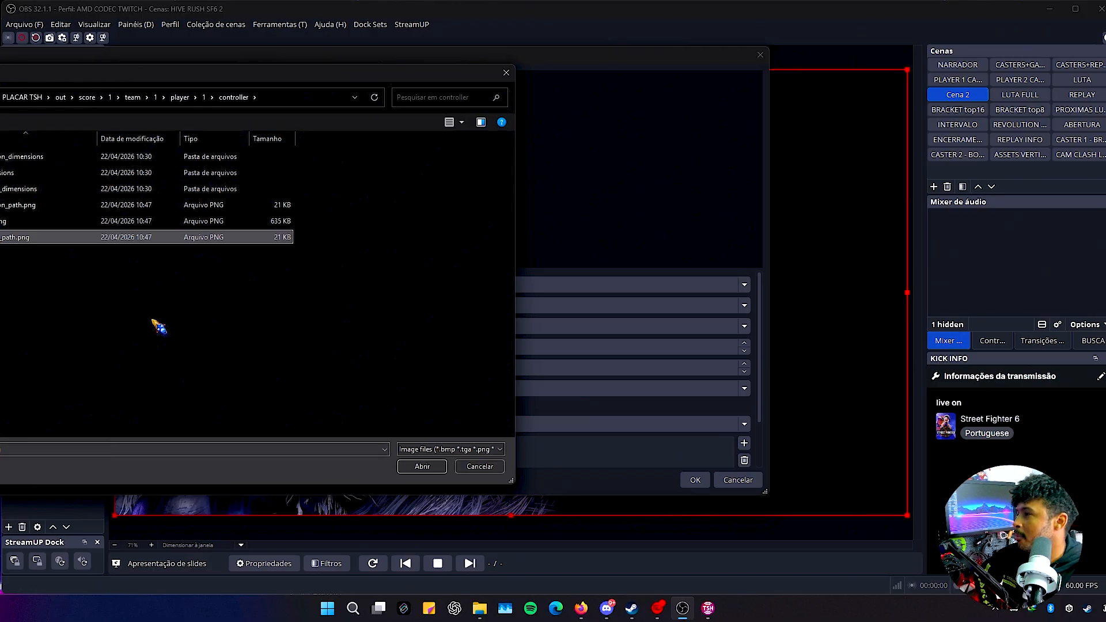
left_click(422, 467)
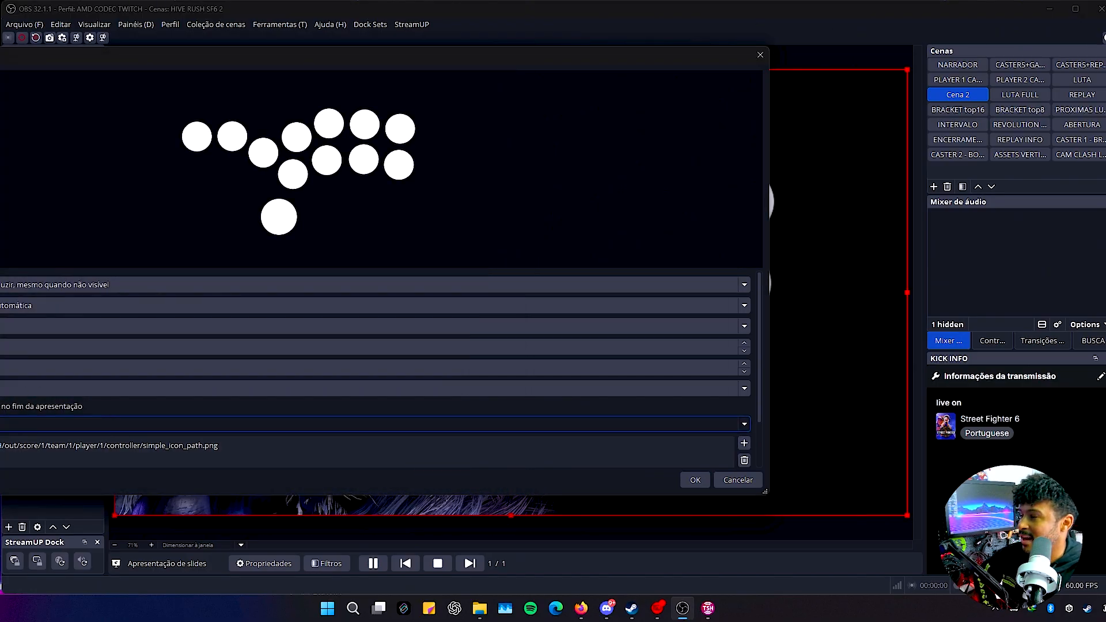
left_click(695, 480)
Step: Shrink the slide show and place it in the black area beside the character, about 198 px from the scene's right edge
left_click_drag(603, 82, 573, 353)
left_click_drag(521, 378, 755, 316)
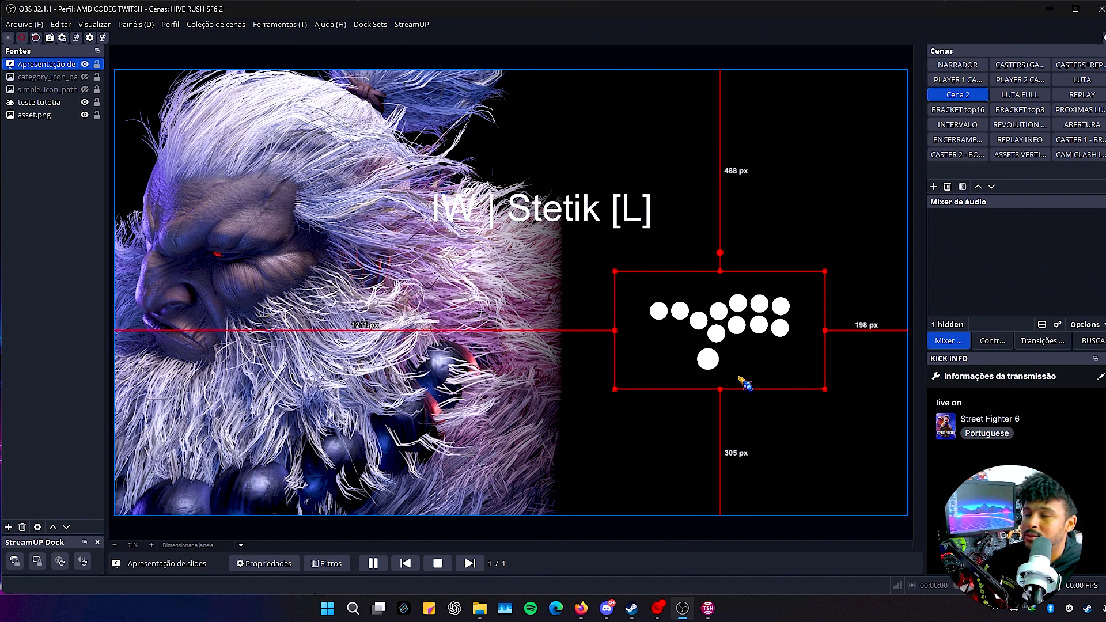
Step: Switch to TournamentStreamHelper, move its window clear of the OBS slide show, and invert the teams twice to test the icon
mouse_move(708, 607)
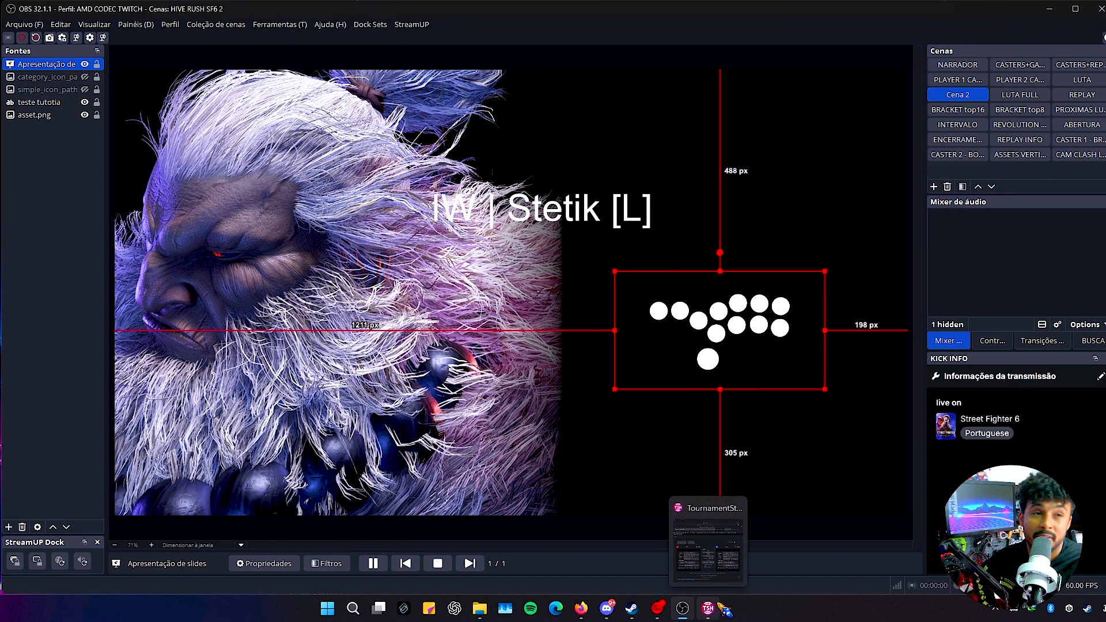
left_click(720, 608)
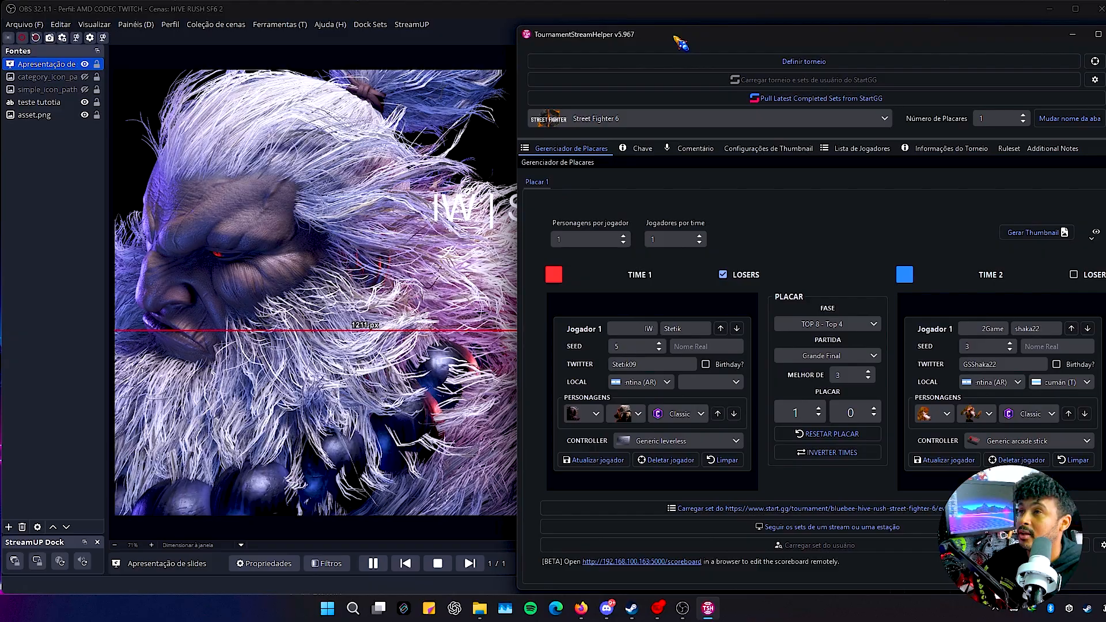
left_click_drag(678, 39, 53, 35)
left_click(216, 448)
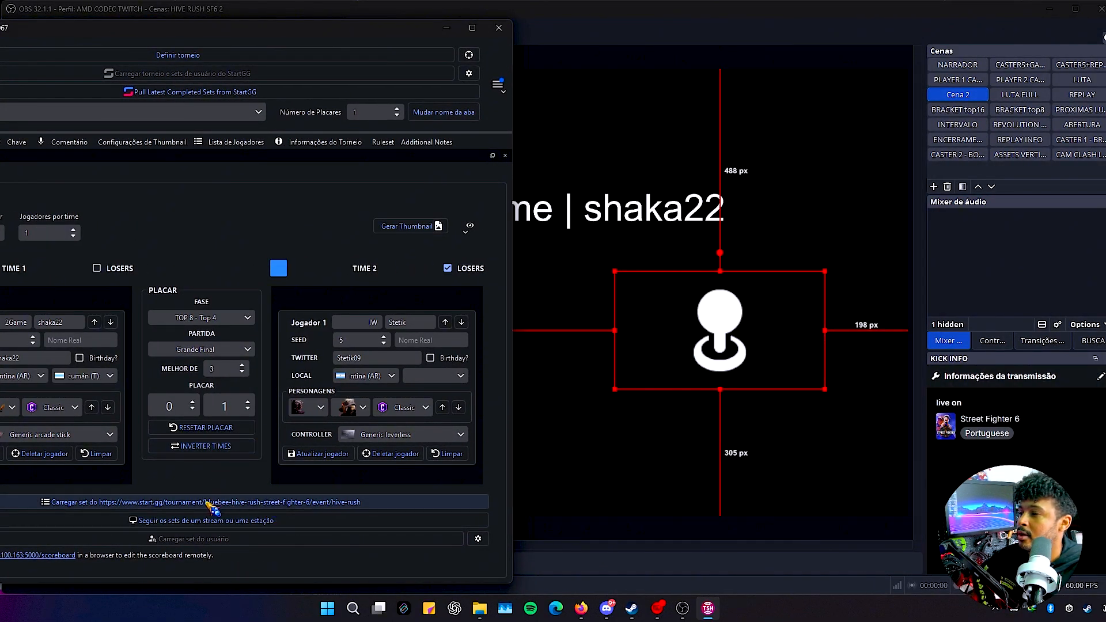
left_click(186, 452)
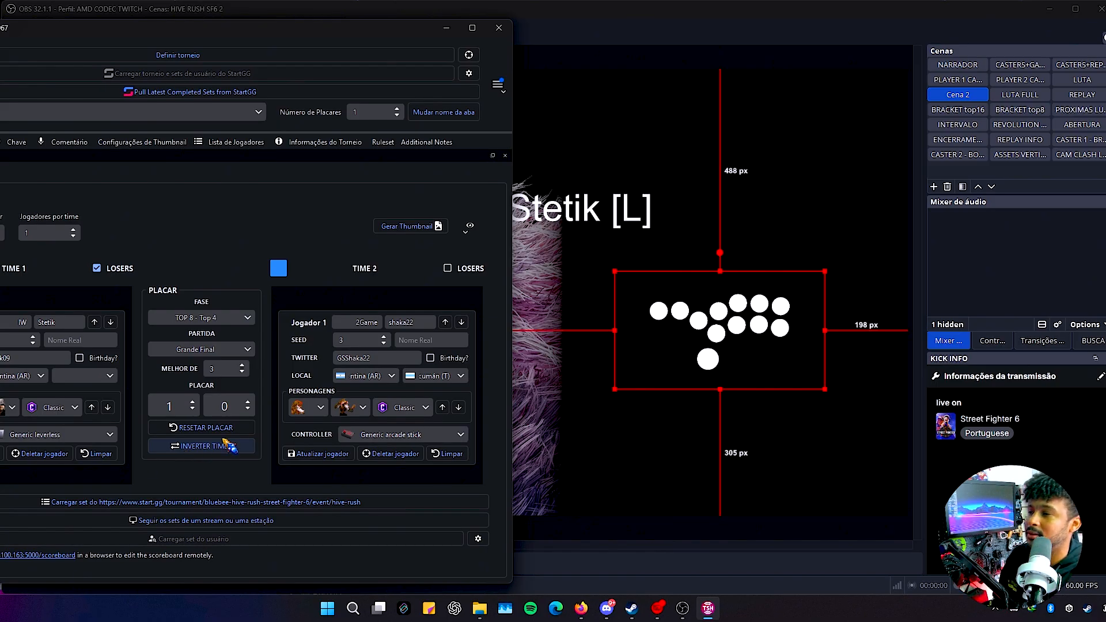
Step: Set Team 2's player controller to the Sony DualSense Edge wireless controller and invert the teams
left_click(464, 439)
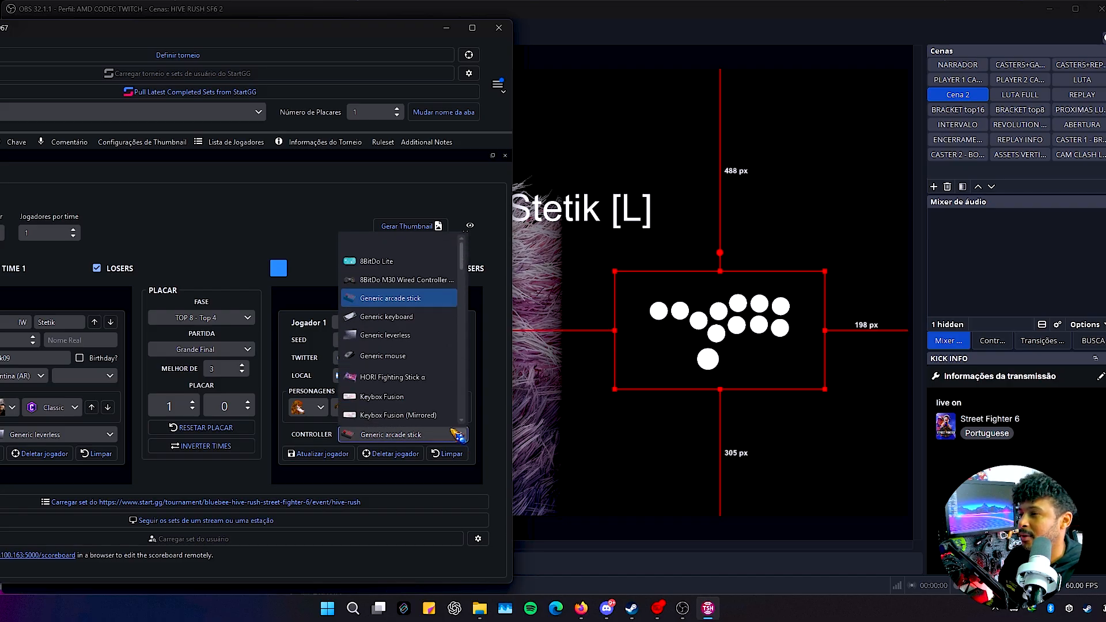
scroll(464, 440, "down", 3)
scroll(467, 417, "down", 1)
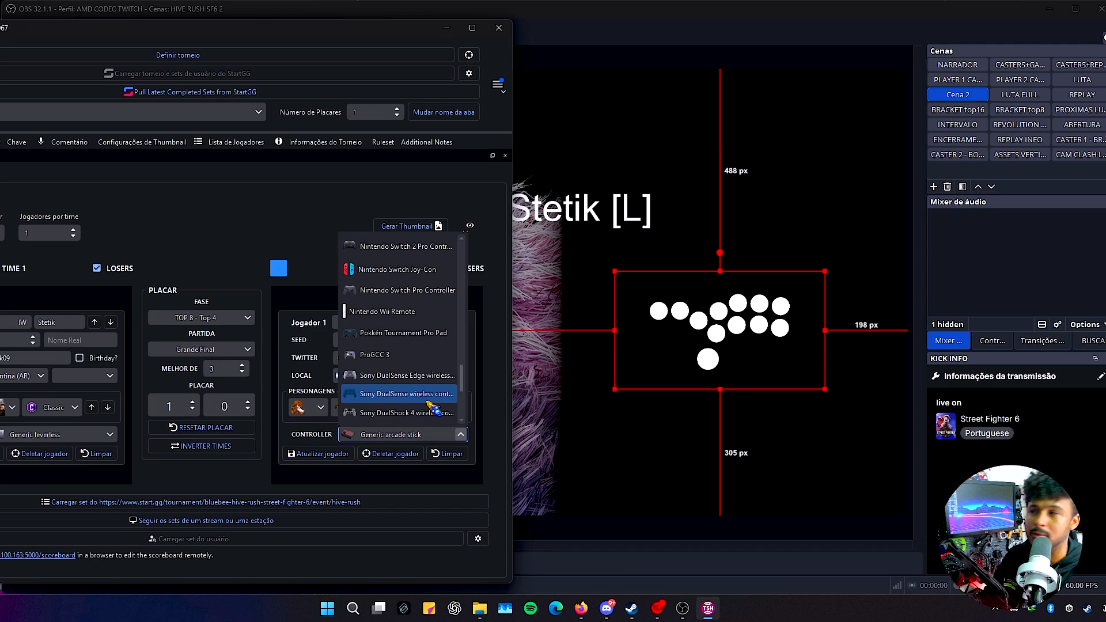
left_click(425, 378)
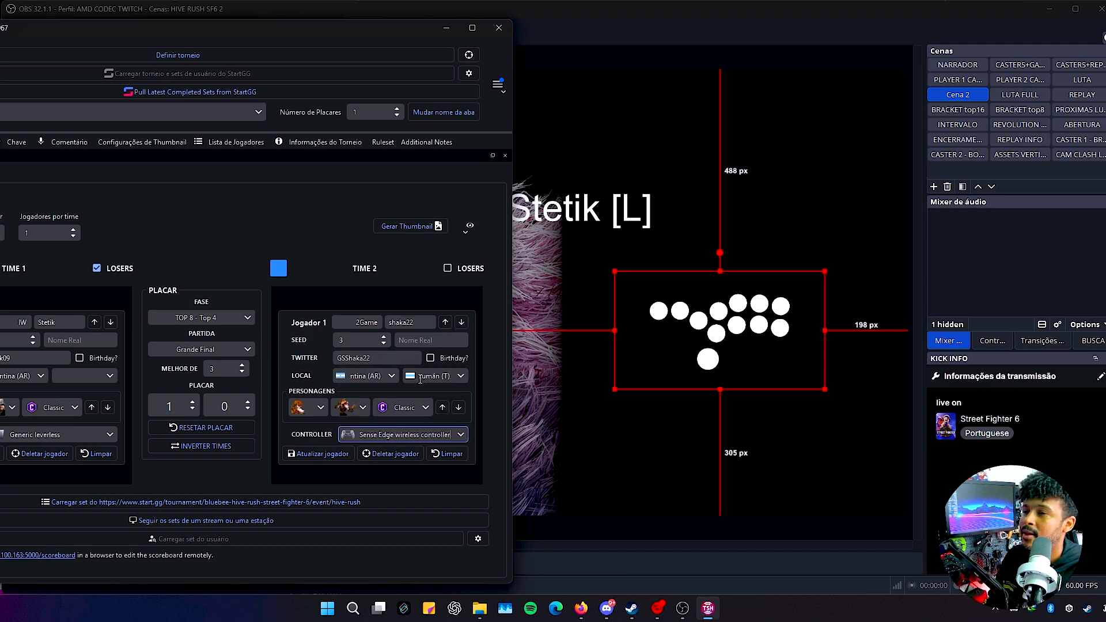
left_click(217, 456)
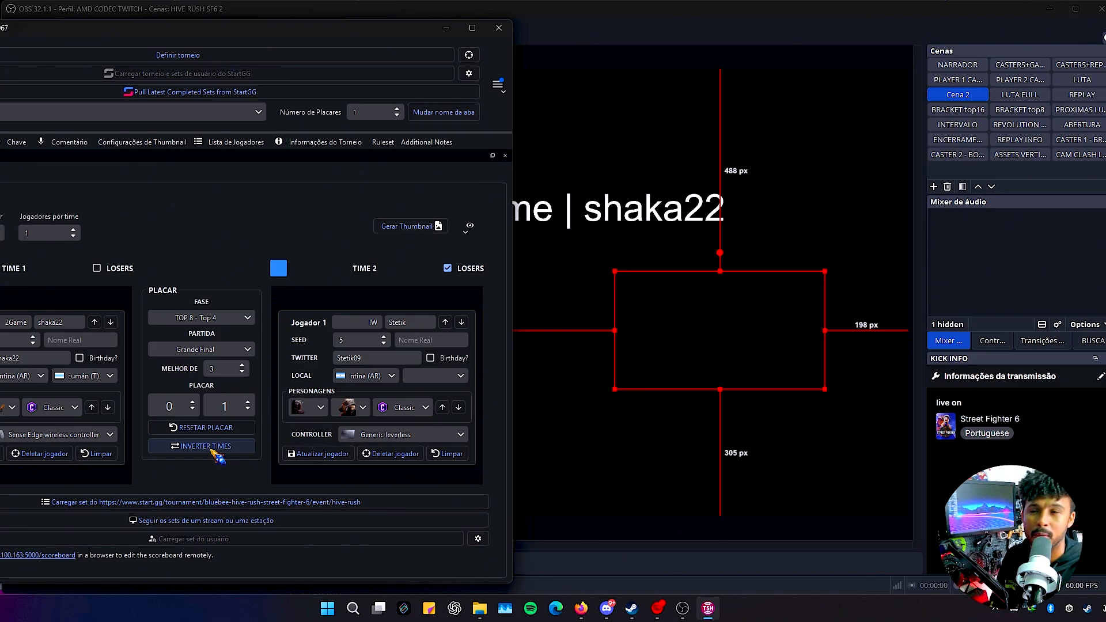
Step: Set Team 1's player controller to the Microsoft Xbox Wireless Controller (Xbox One S variant)
left_click(109, 435)
scroll(31, 344, "up", 10)
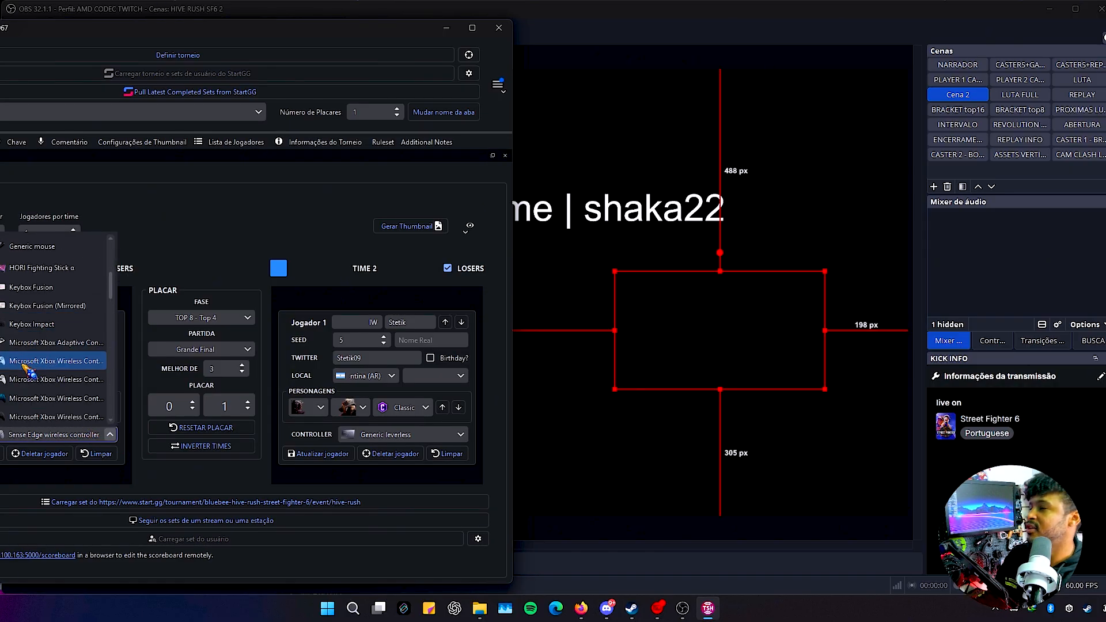
left_click(26, 361)
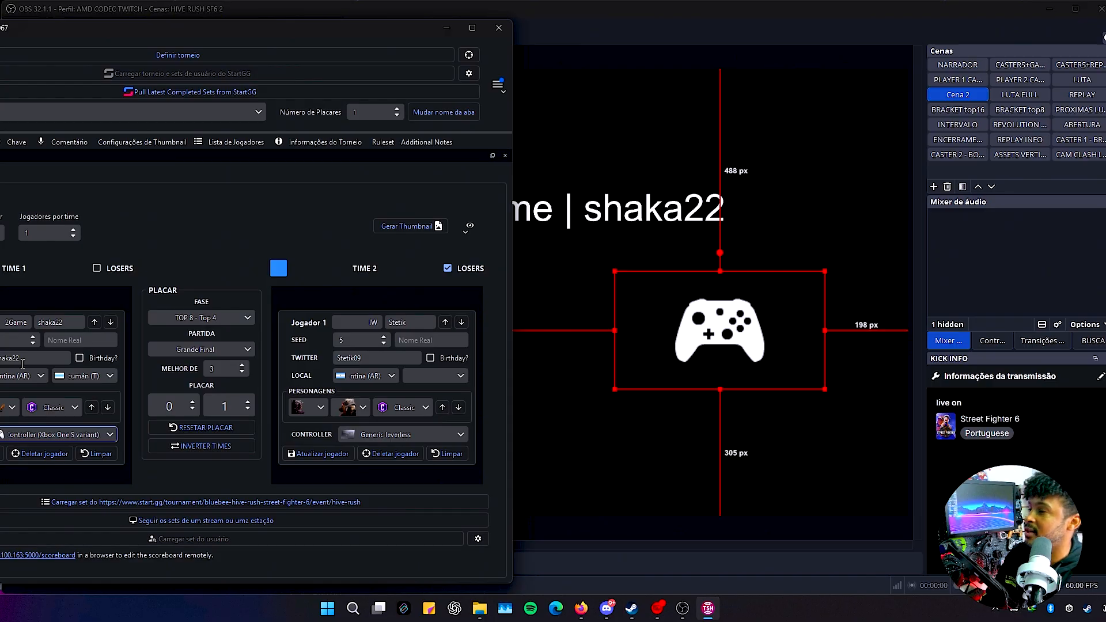
Step: Set Team 1's player controller to the Sony DualSense wireless controller
left_click(109, 435)
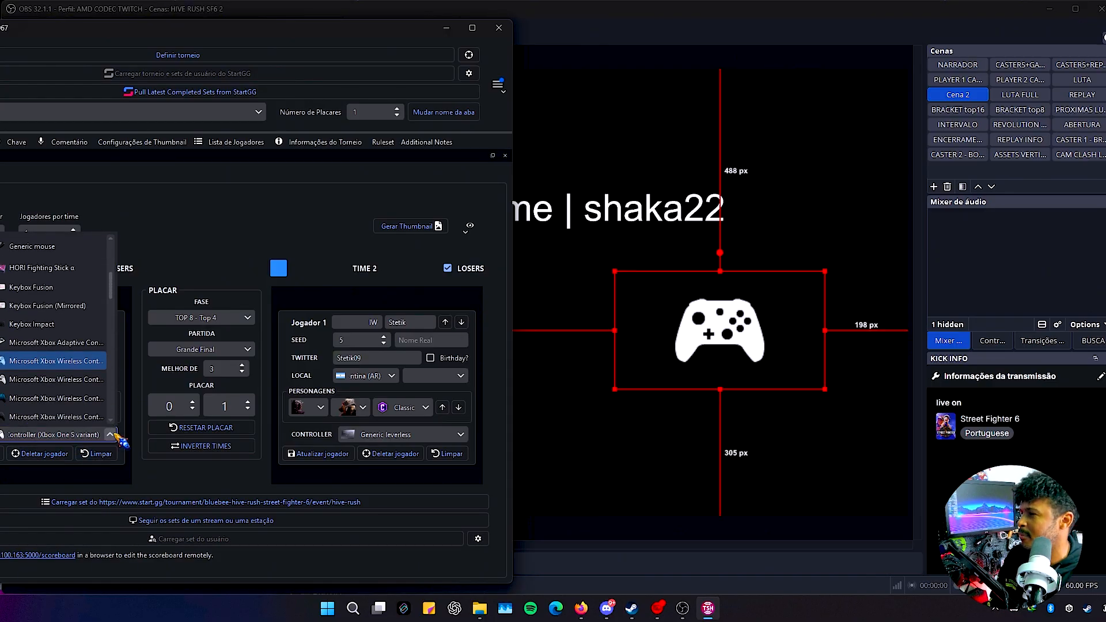
scroll(58, 346, "down", 2)
scroll(55, 326, "down", 5)
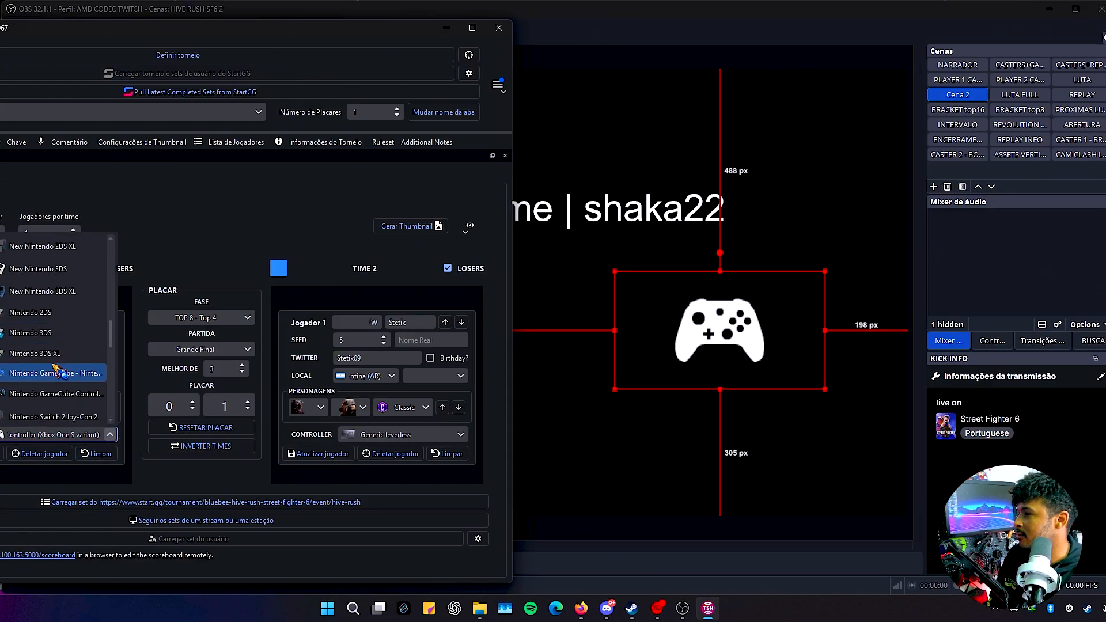
left_click(41, 318)
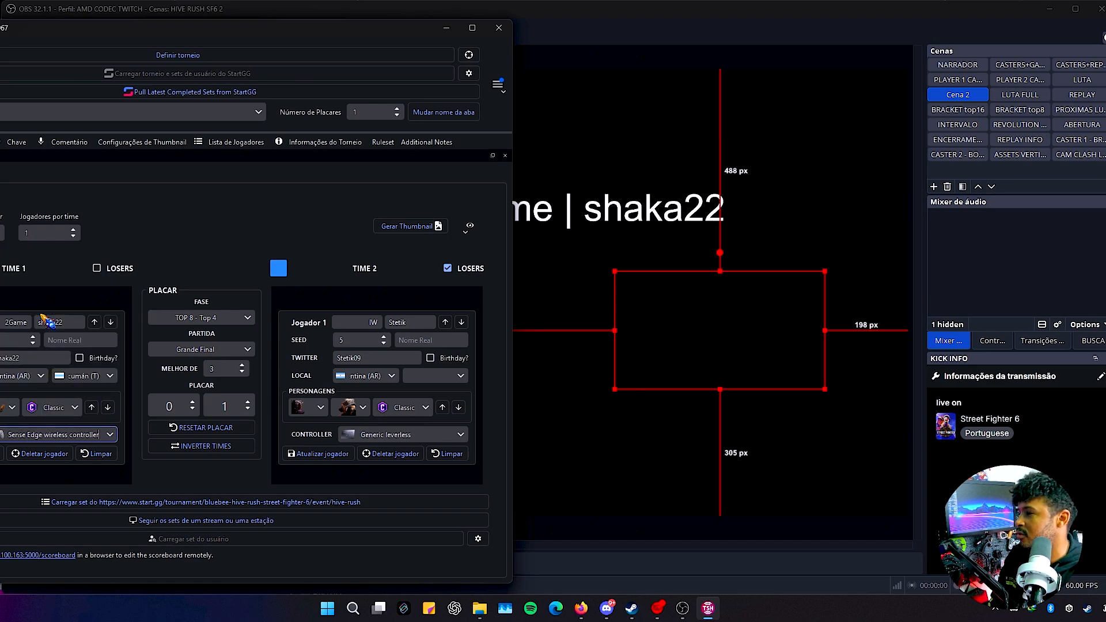
key("Down")
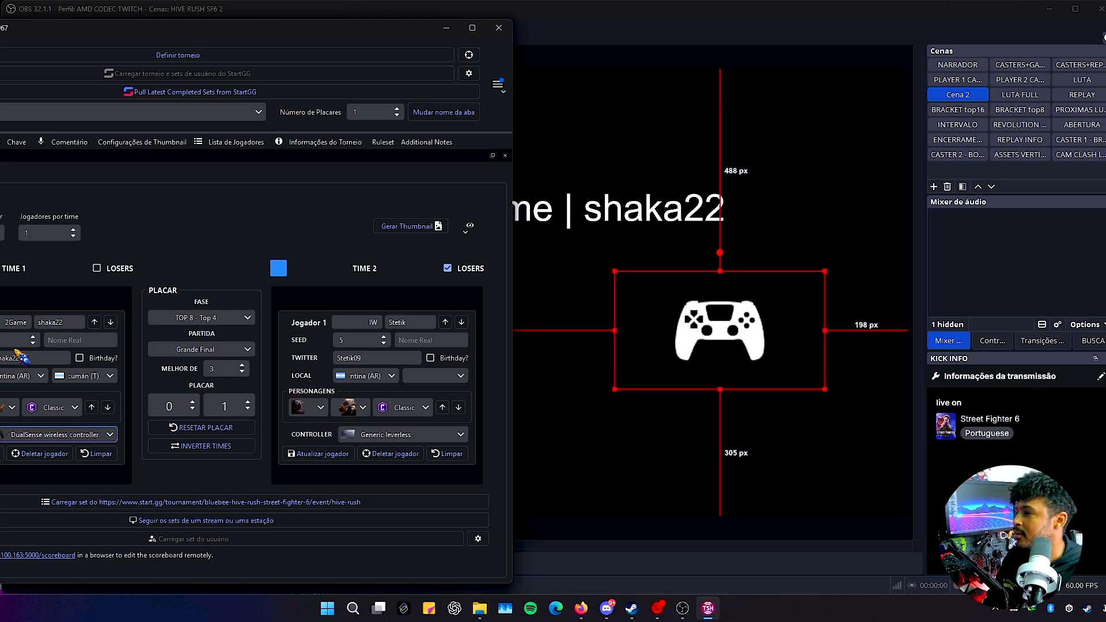
Step: Set Team 1's player controller to the Xbox 360 controller
left_click(110, 435)
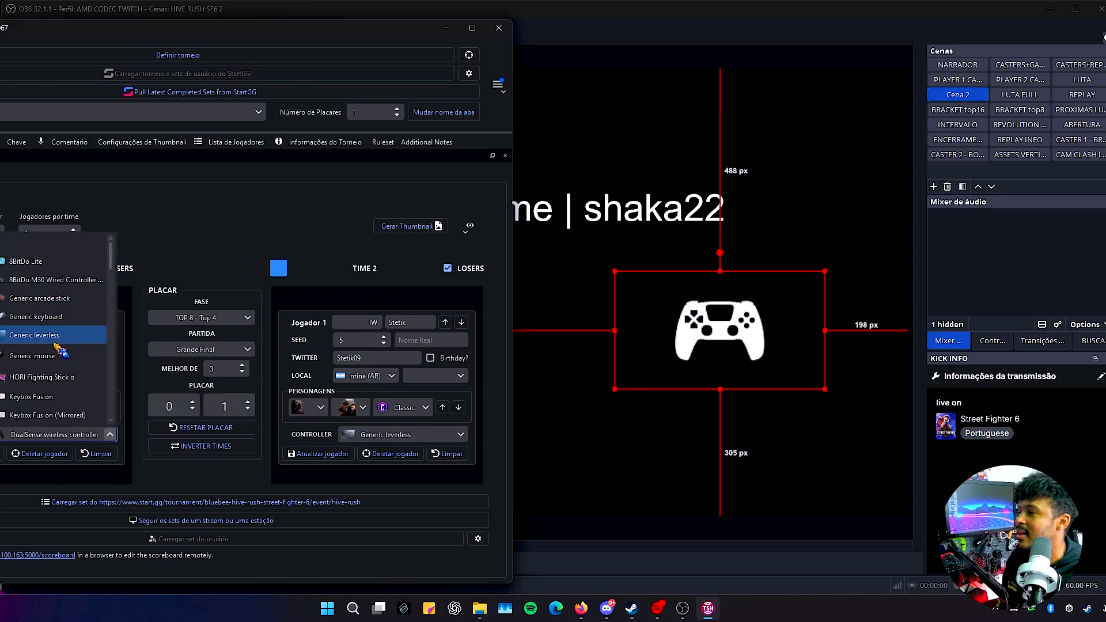
scroll(58, 352, "down", 5)
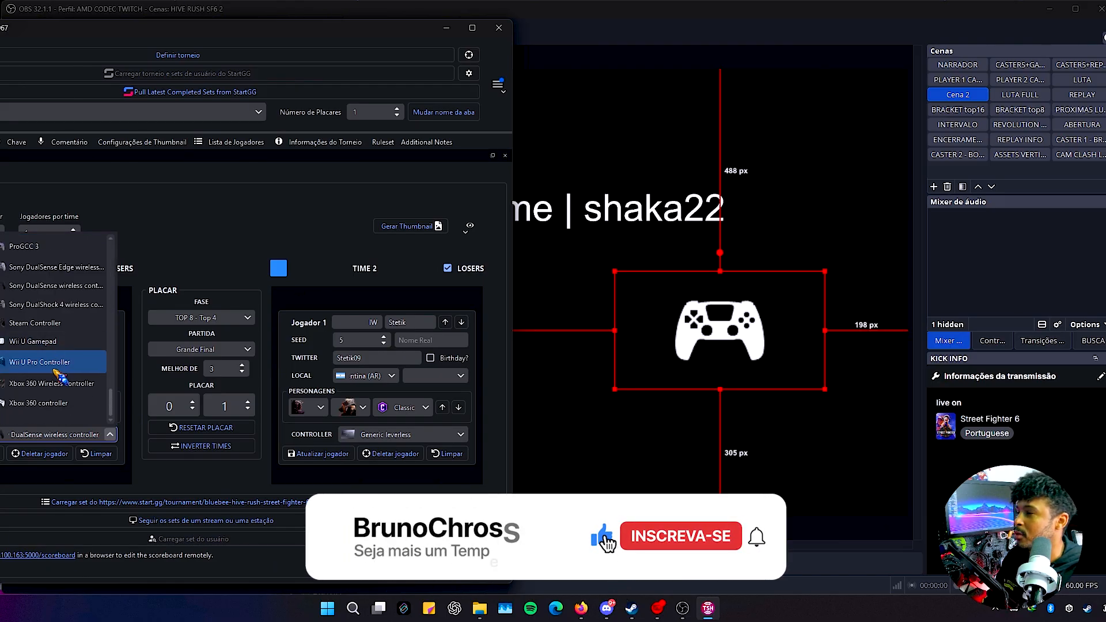
left_click(43, 403)
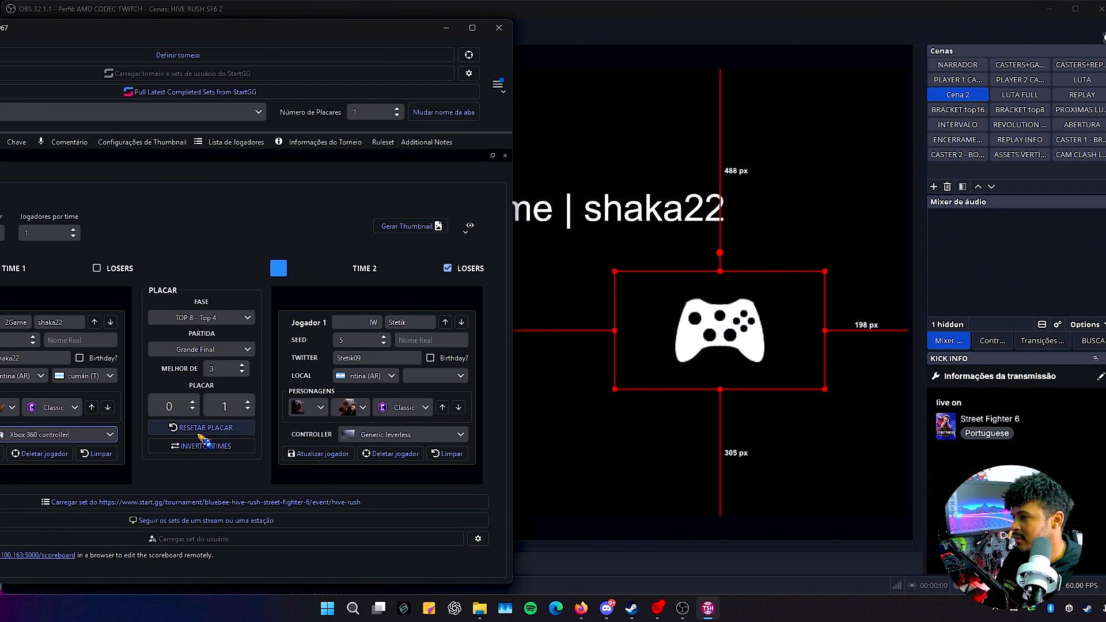
Step: Load the TOP 8 Final set from the start.gg tournament, with finished sets shown in the set list
left_click(201, 502)
left_click(184, 203)
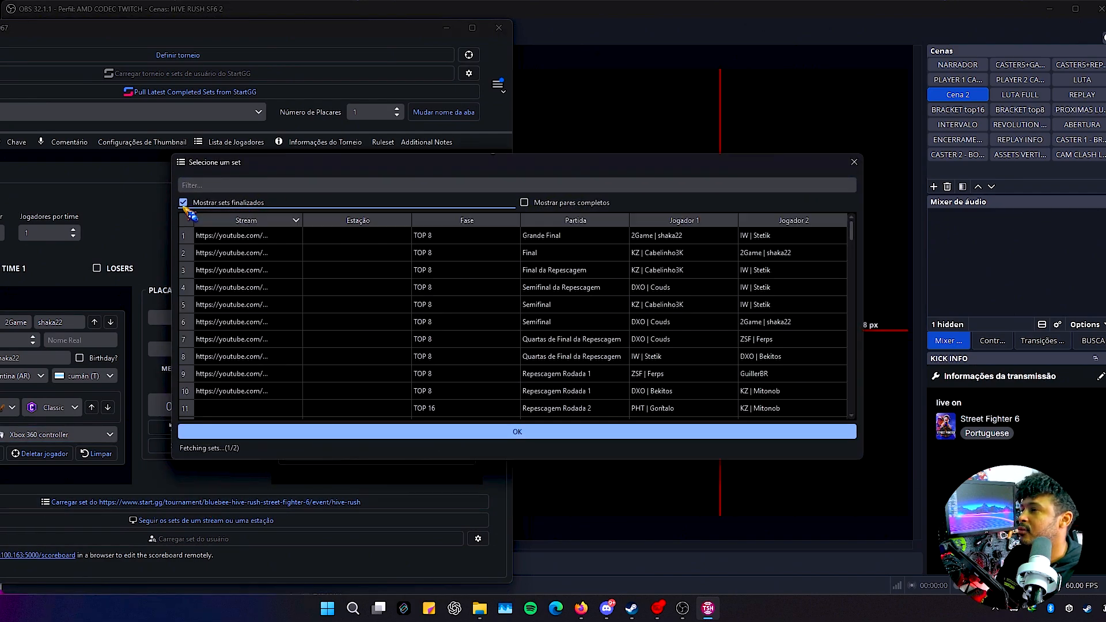
double_click(640, 256)
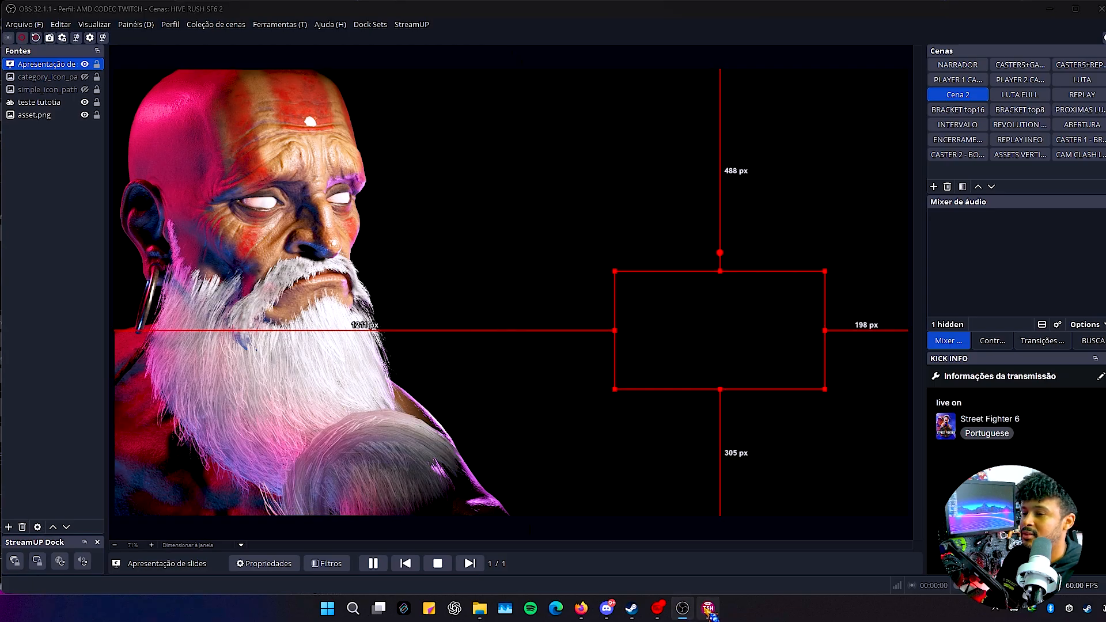
Step: Return to TournamentStreamHelper and update the saved entry of Team 2's player 1
left_click(708, 607)
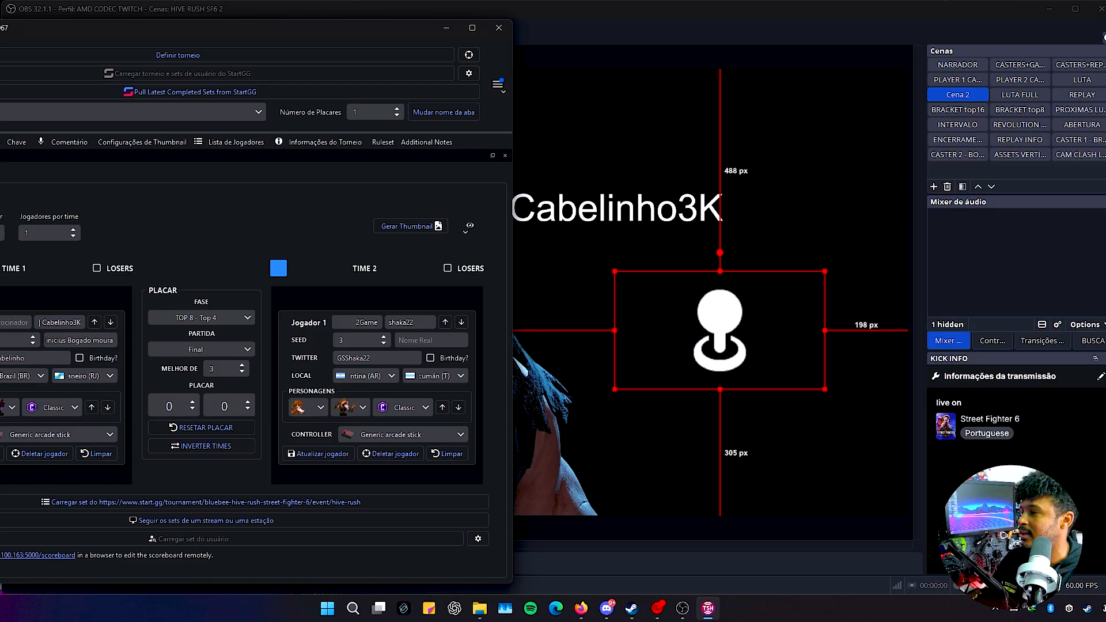
left_click(313, 455)
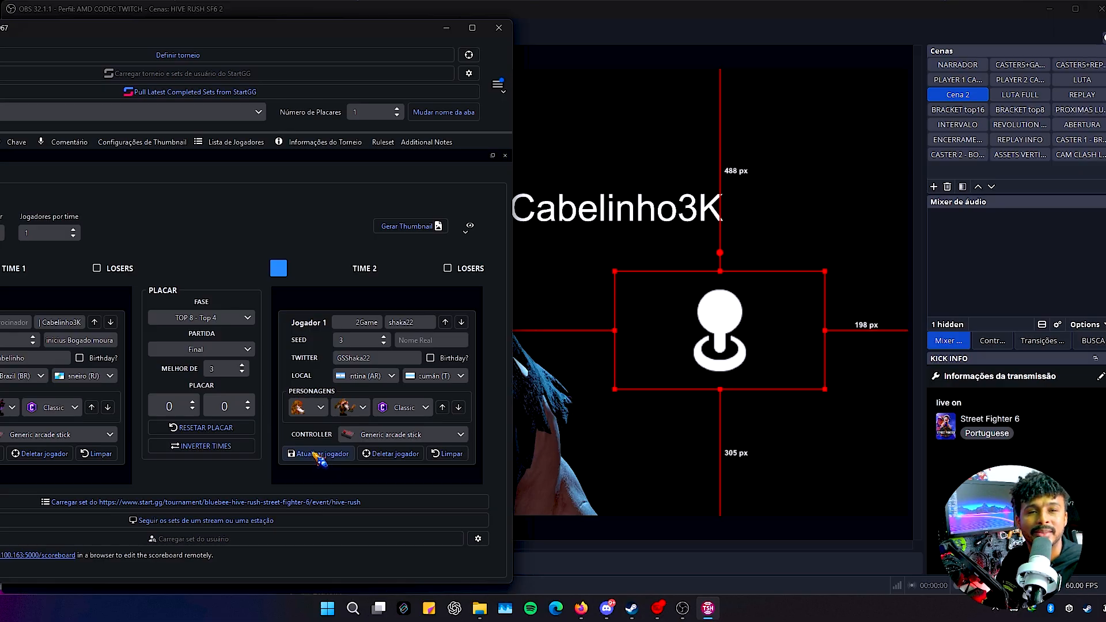
Step: Replace Team 1's player 1 with the saved player who has the FSN sponsor tag
double_click(61, 323)
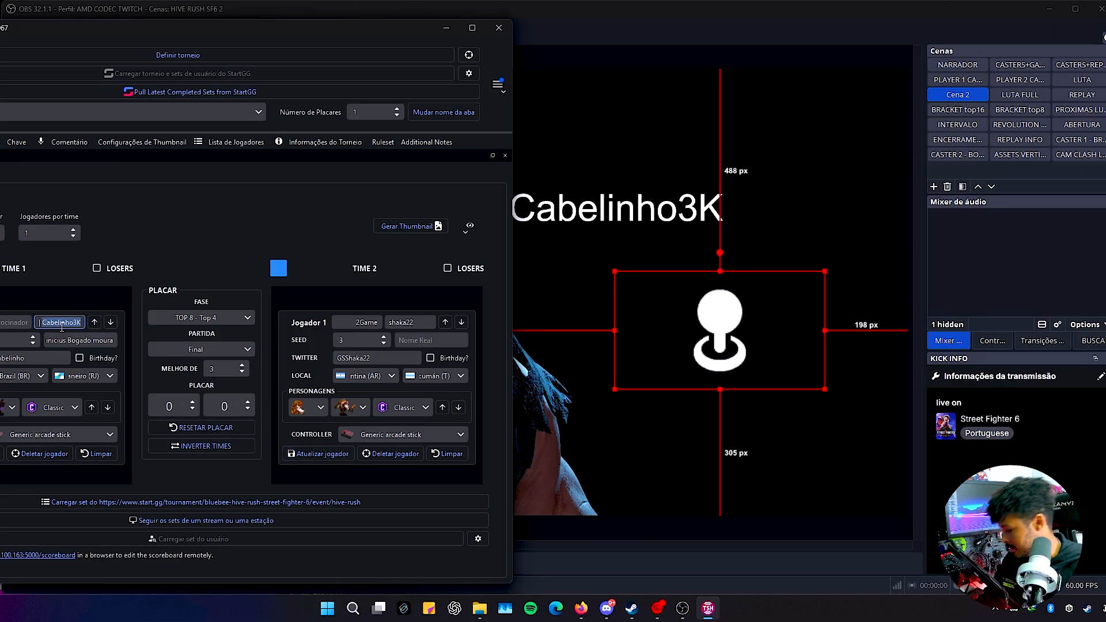
type("brun")
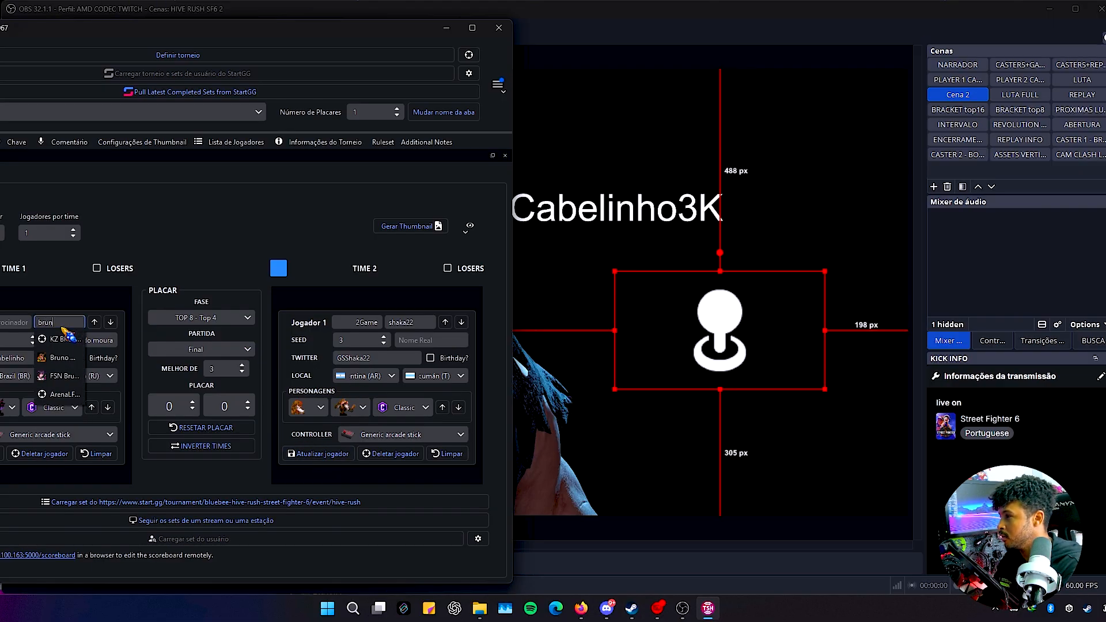
left_click(65, 376)
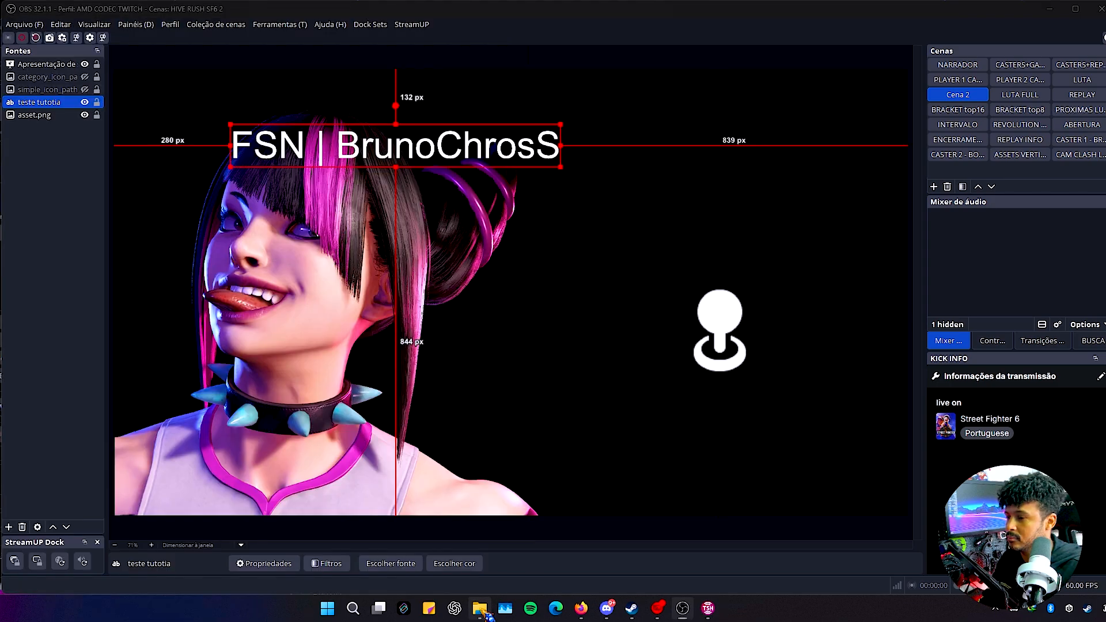
Step: Switch to File Explorer and browse from the controller folder to Team 1's output folder, score/1/team/1
left_click(480, 608)
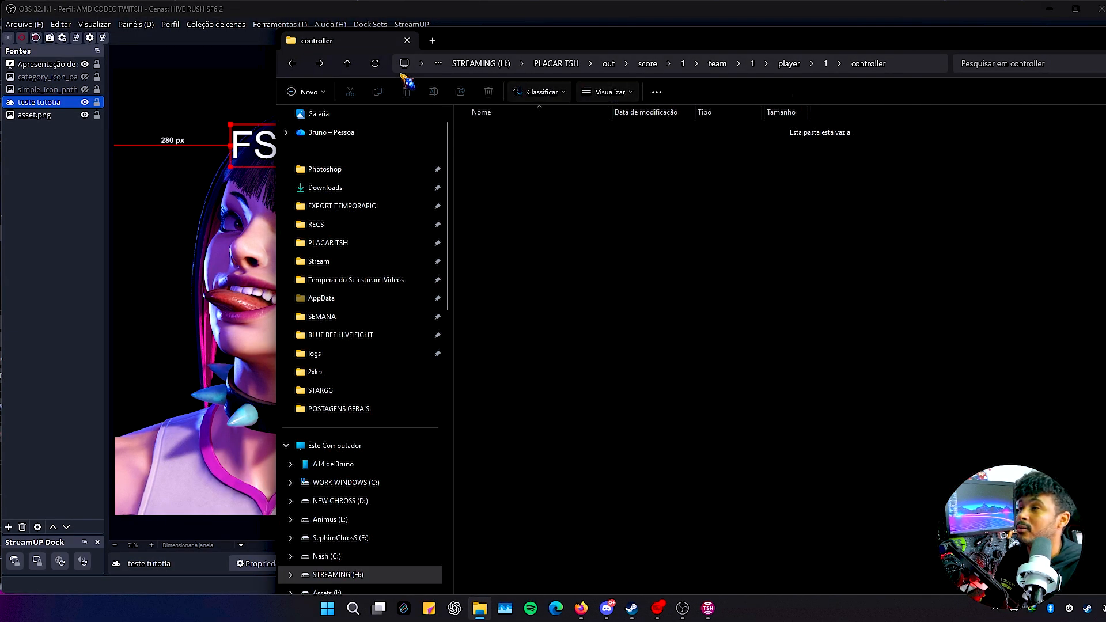
left_click(788, 65)
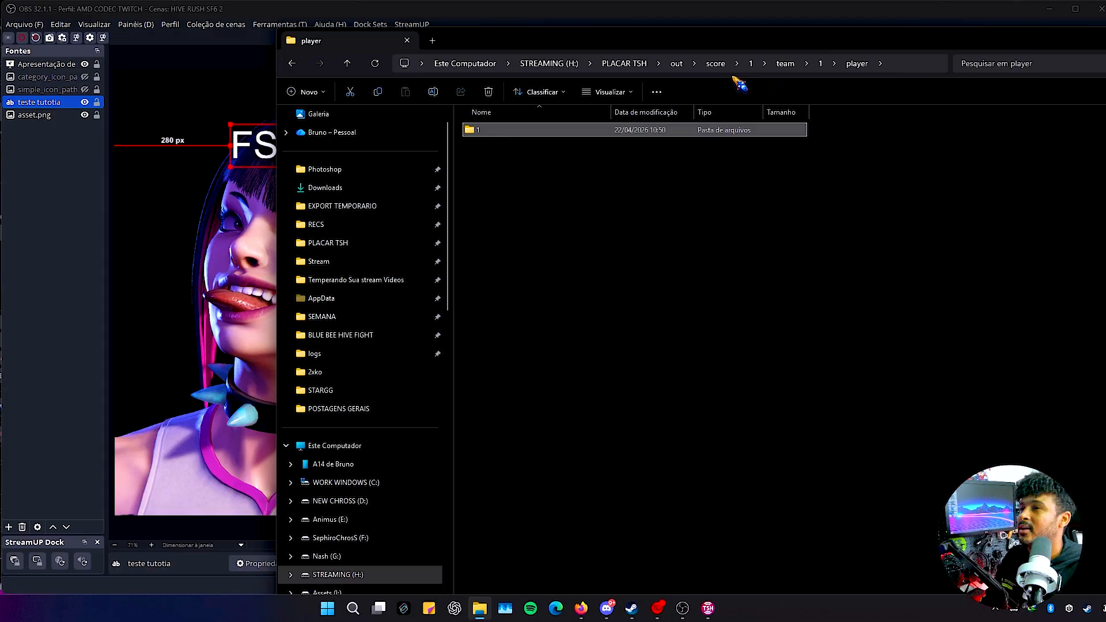
left_click(785, 64)
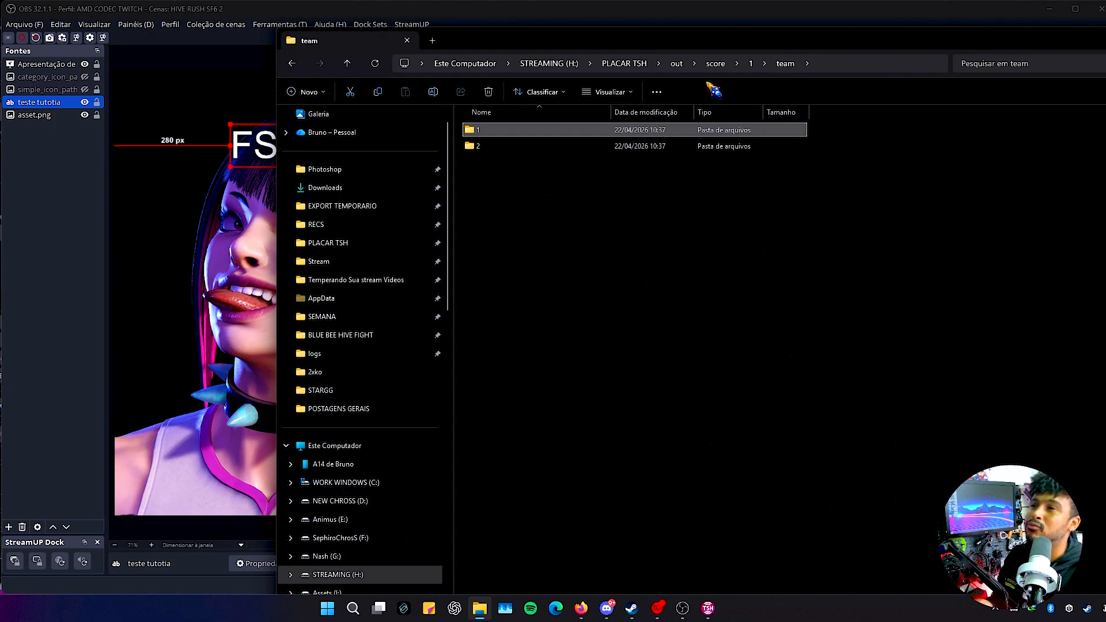
left_click(719, 65)
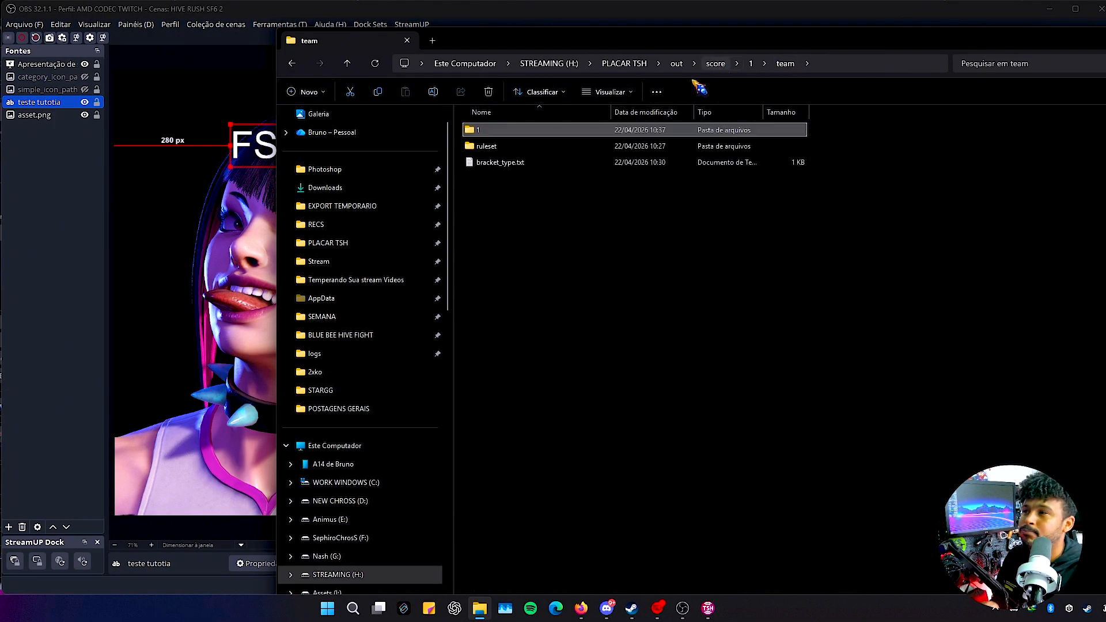
double_click(503, 132)
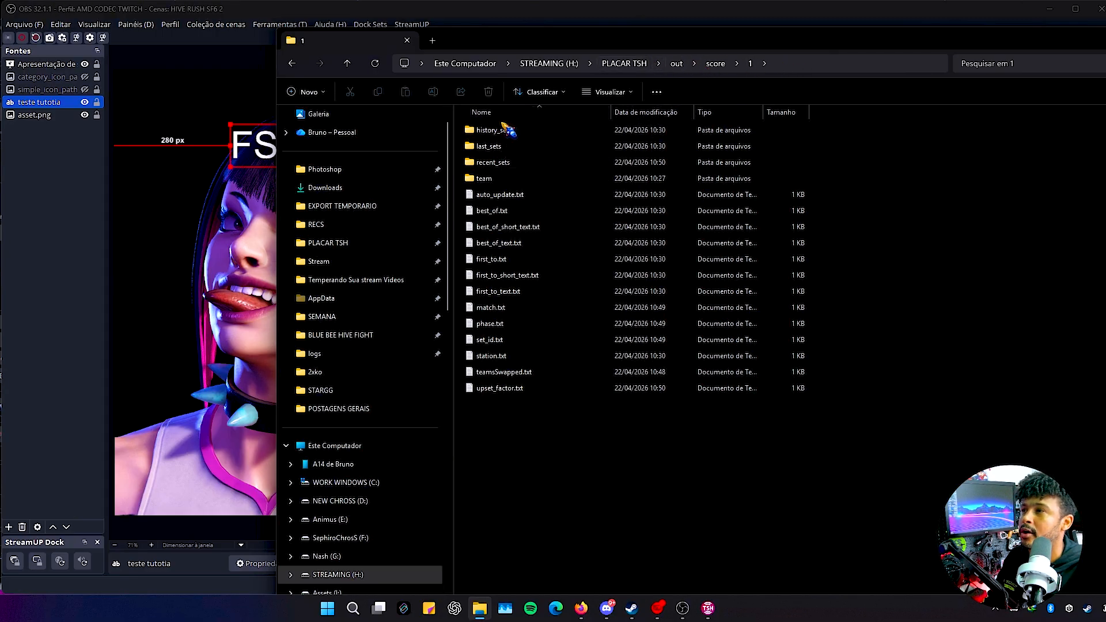
double_click(490, 178)
double_click(499, 134)
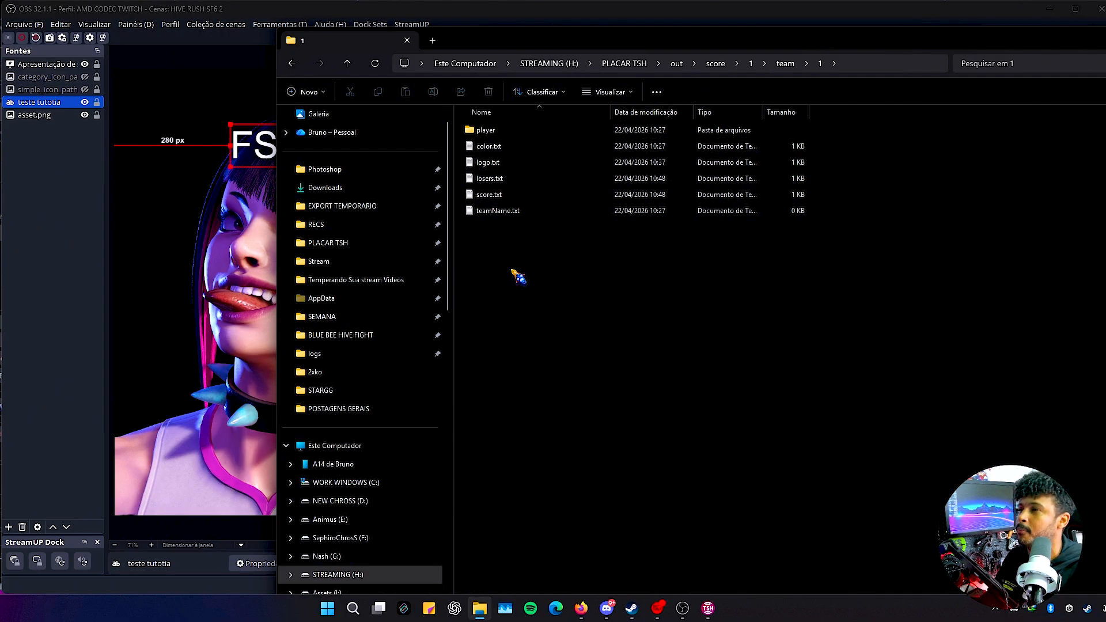
Step: Add Team 1's score.txt to the OBS scene as a text source, scaled down and placed beside the player name
left_click(488, 196)
left_click_drag(482, 49, 822, 67)
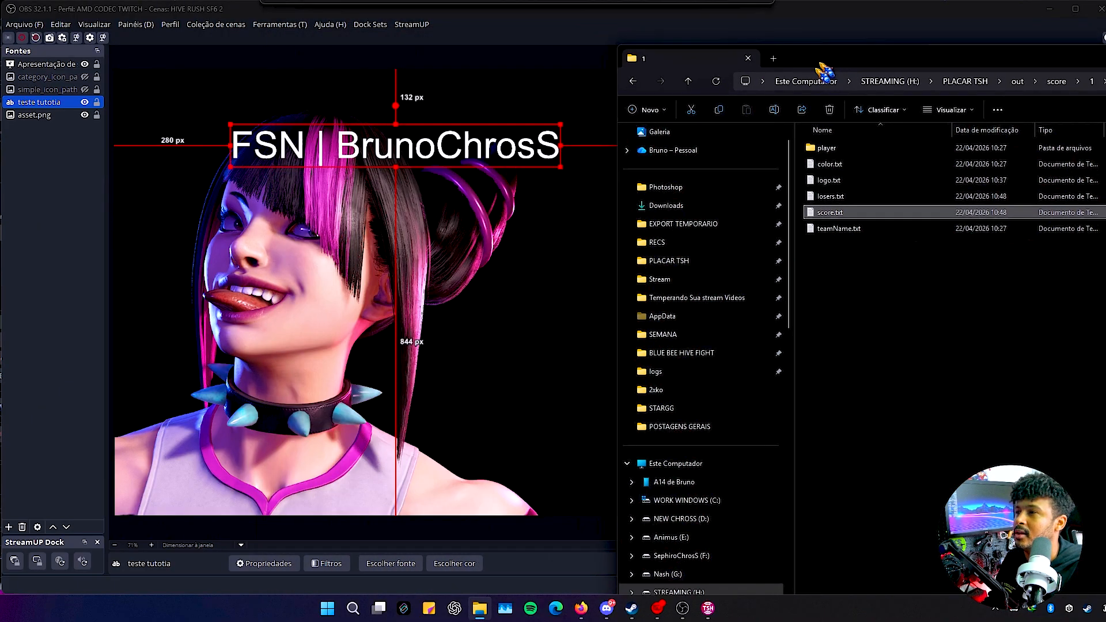
left_click_drag(832, 213, 291, 272)
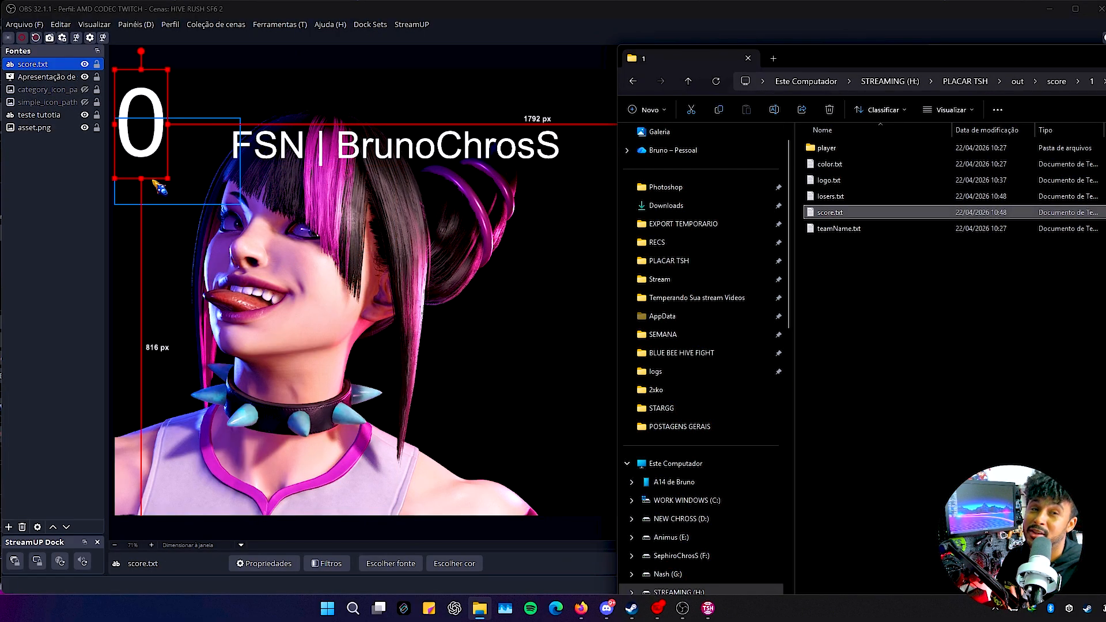
left_click_drag(155, 161, 688, 168)
left_click_drag(715, 213, 598, 160)
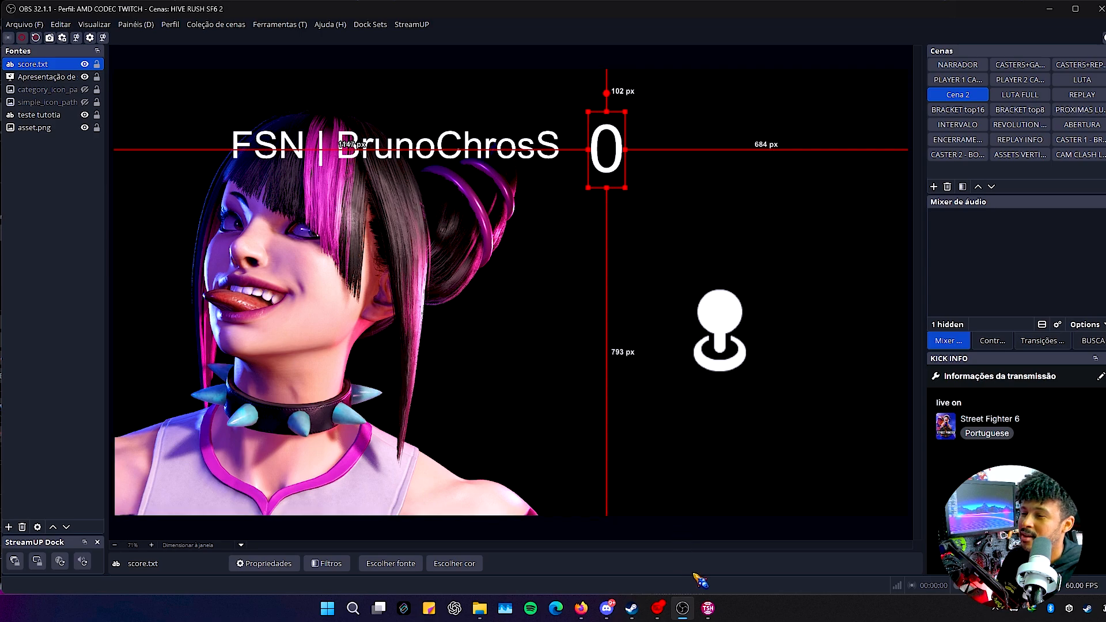
Step: Switch to TournamentStreamHelper and set Team 1's score to 10
left_click(708, 608)
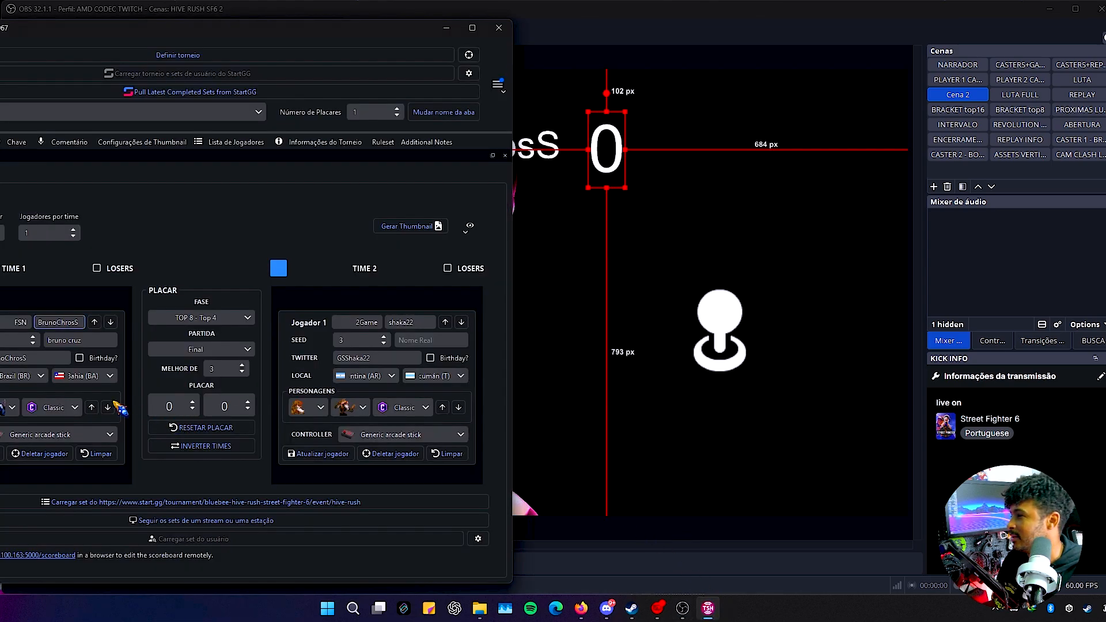
double_click(176, 408)
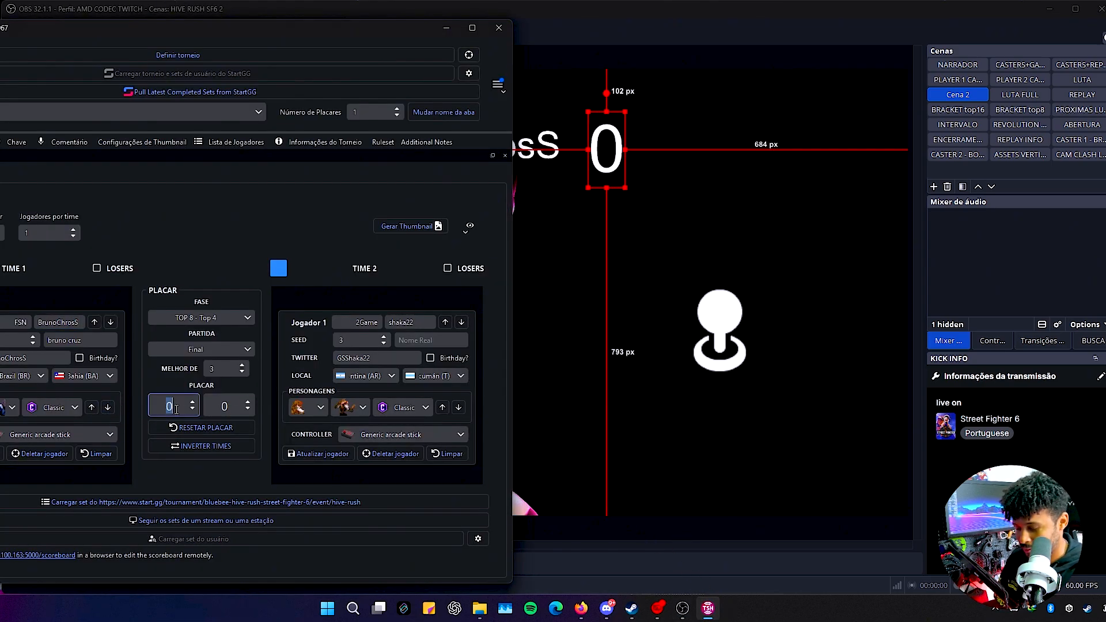
type("10")
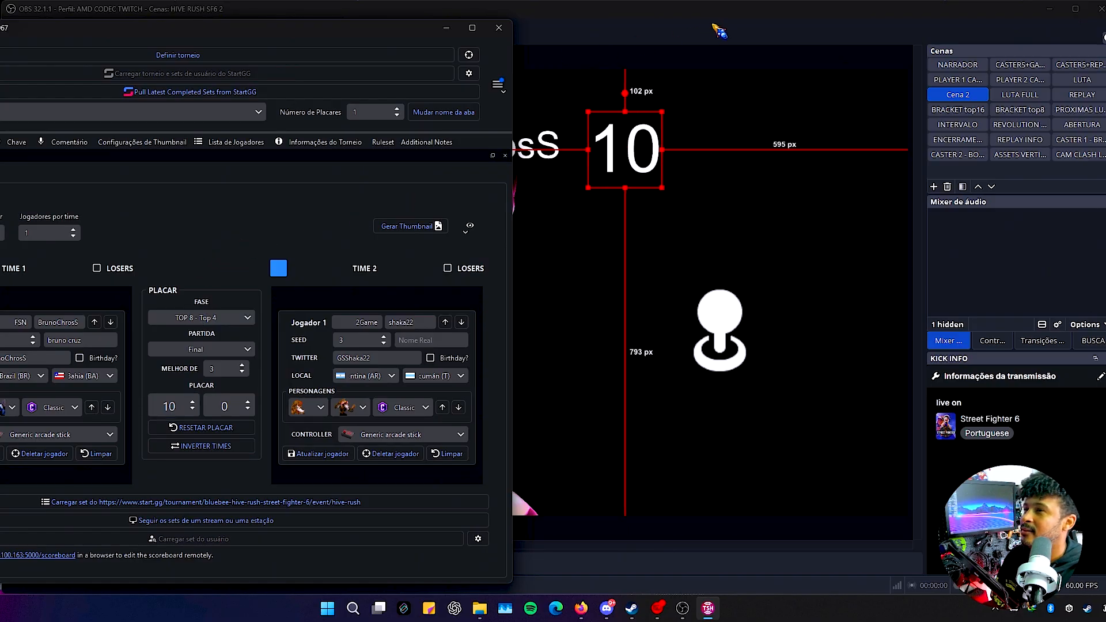
Step: In OBS, move the player name about 39 px from the canvas top and align the score beside it at the top edge
left_click(716, 24)
left_click_drag(472, 161, 400, 122)
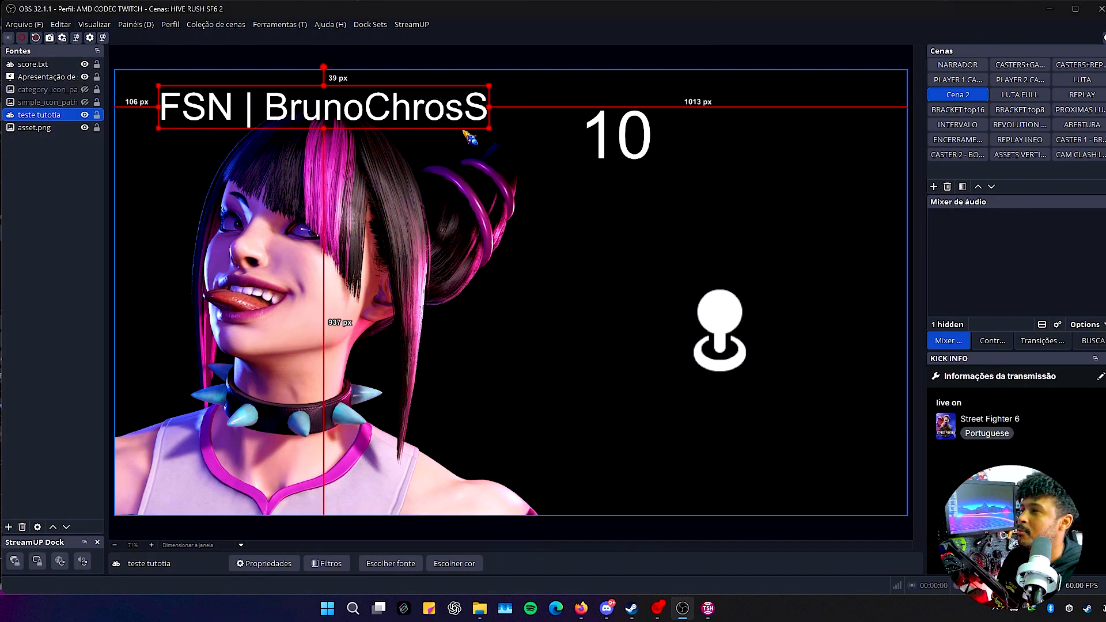
left_click_drag(627, 141, 555, 112)
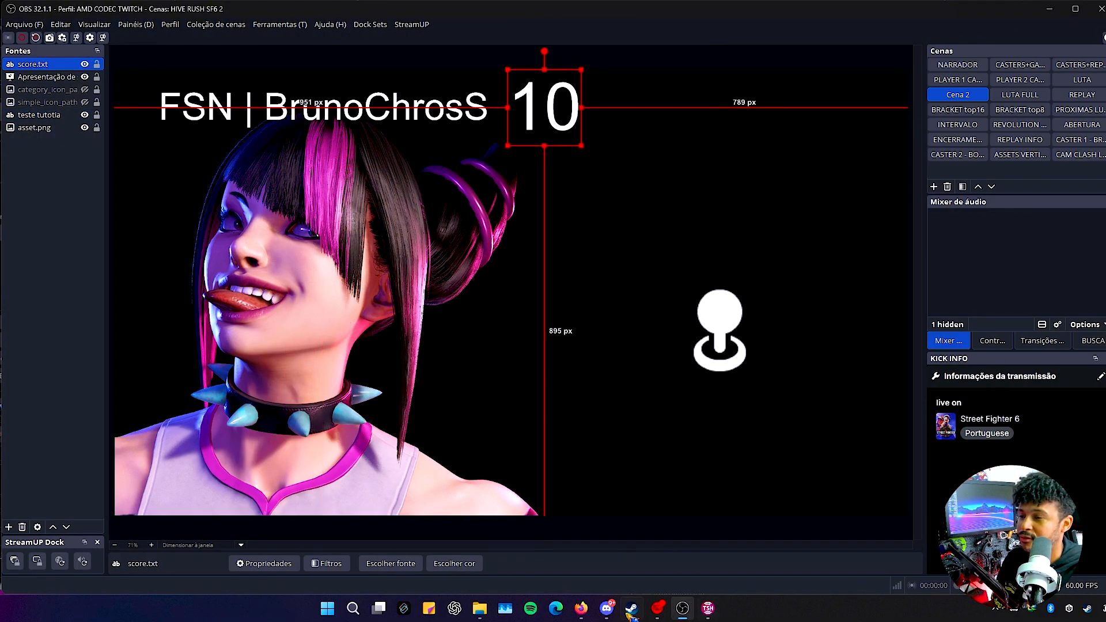
Step: Return to File Explorer and open Team 1's player/1 folder
mouse_move(588, 612)
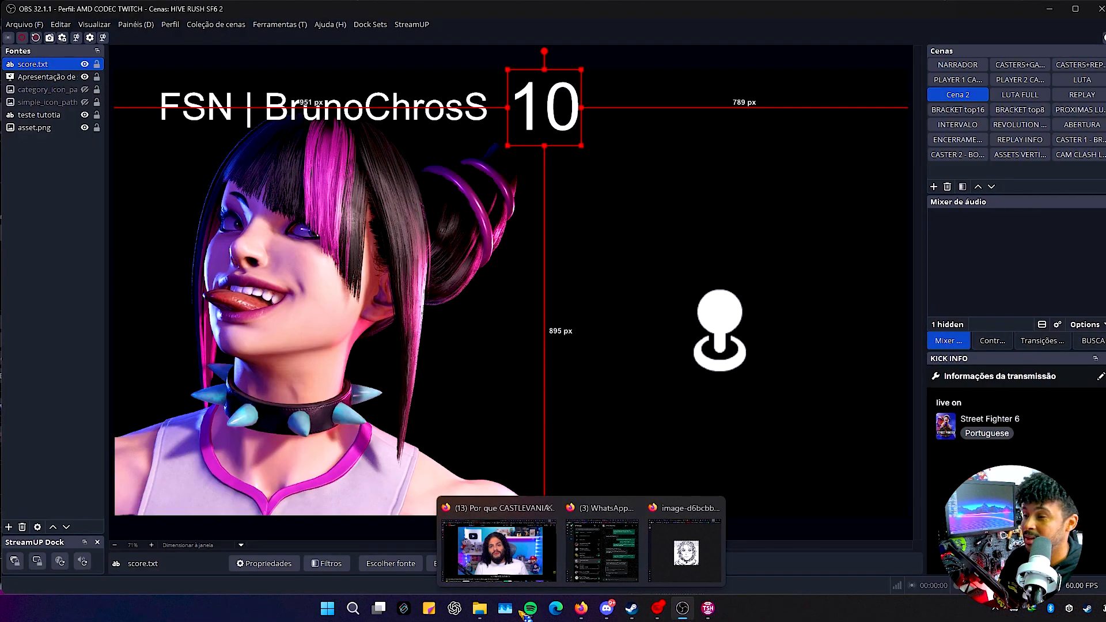
left_click(479, 608)
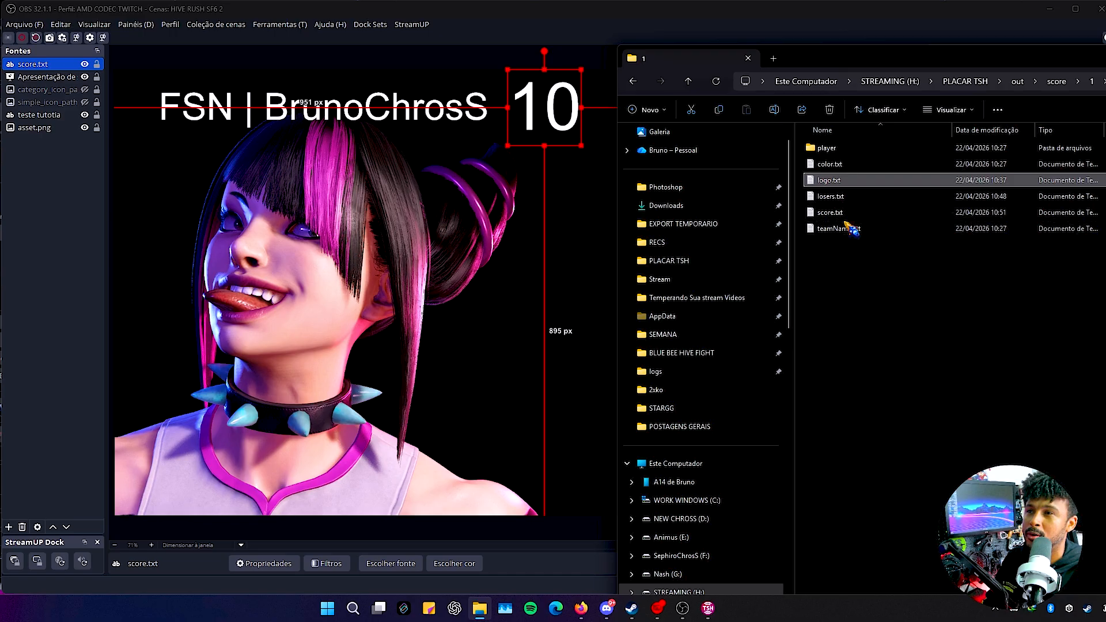
left_click(886, 182)
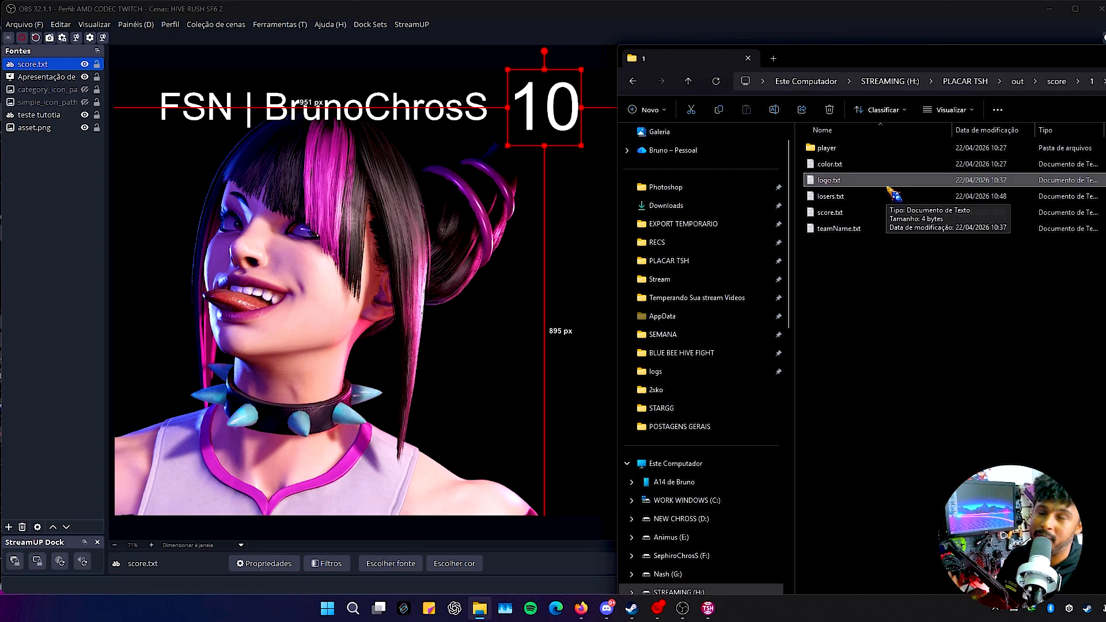
left_click(852, 149)
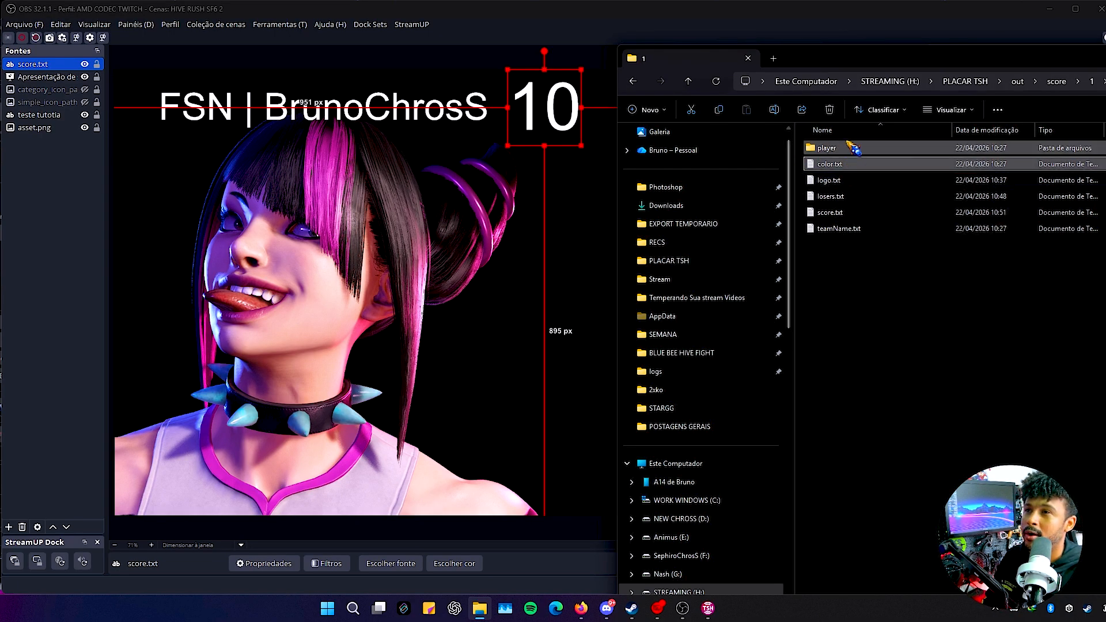
double_click(843, 148)
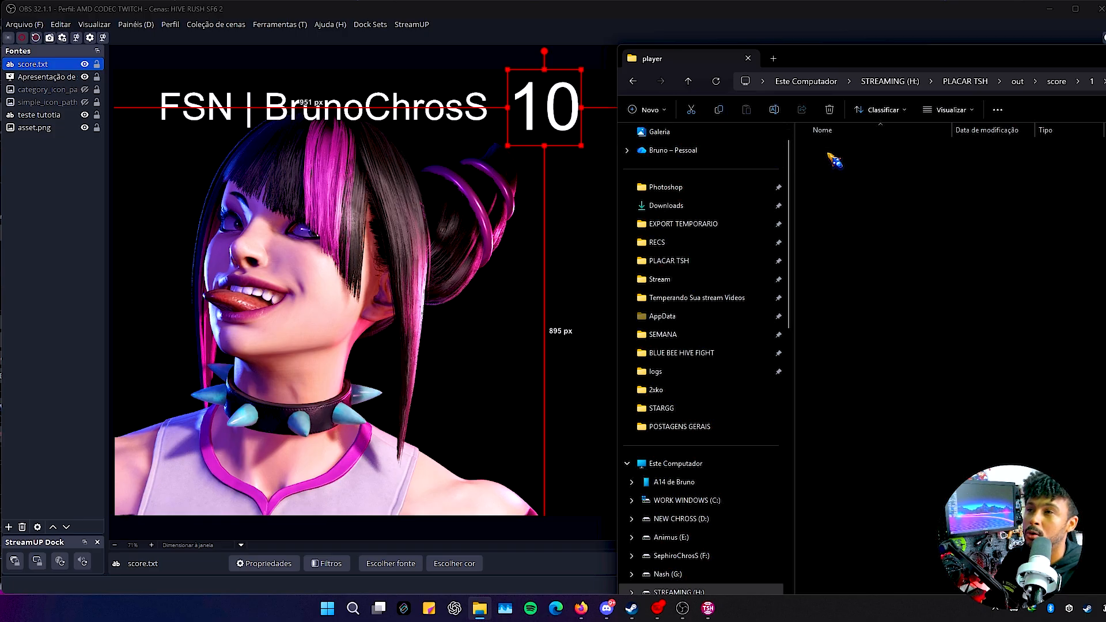
double_click(840, 151)
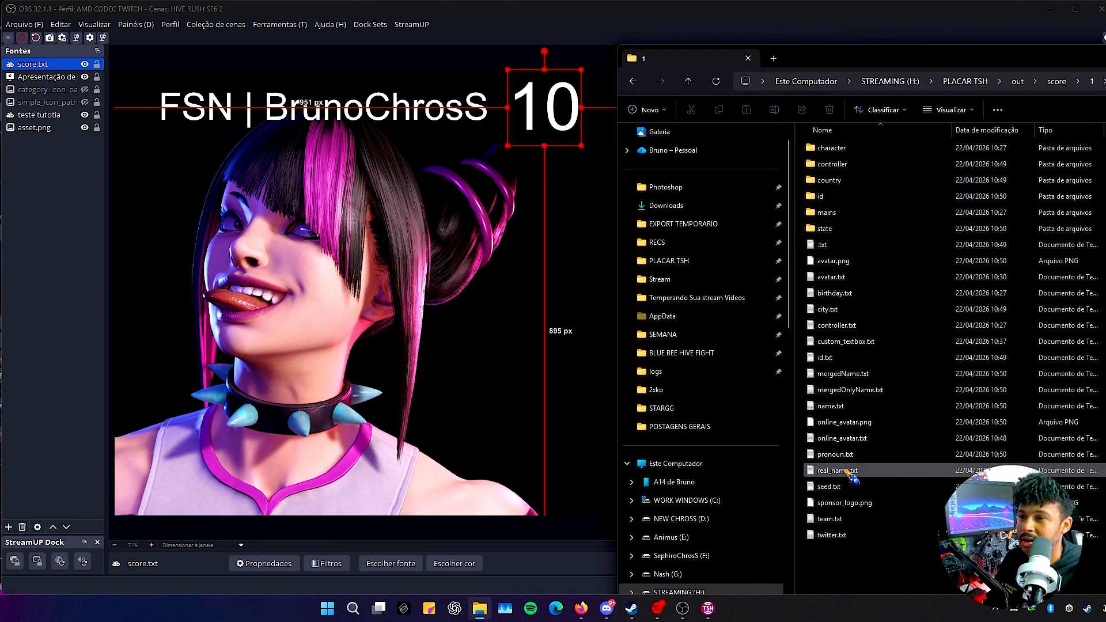
Step: Try the player's avatar.png as a scaled-down image source in the OBS scene, and remove it again
left_click(841, 261)
left_click_drag(810, 289, 331, 328)
left_click_drag(469, 72, 382, 261)
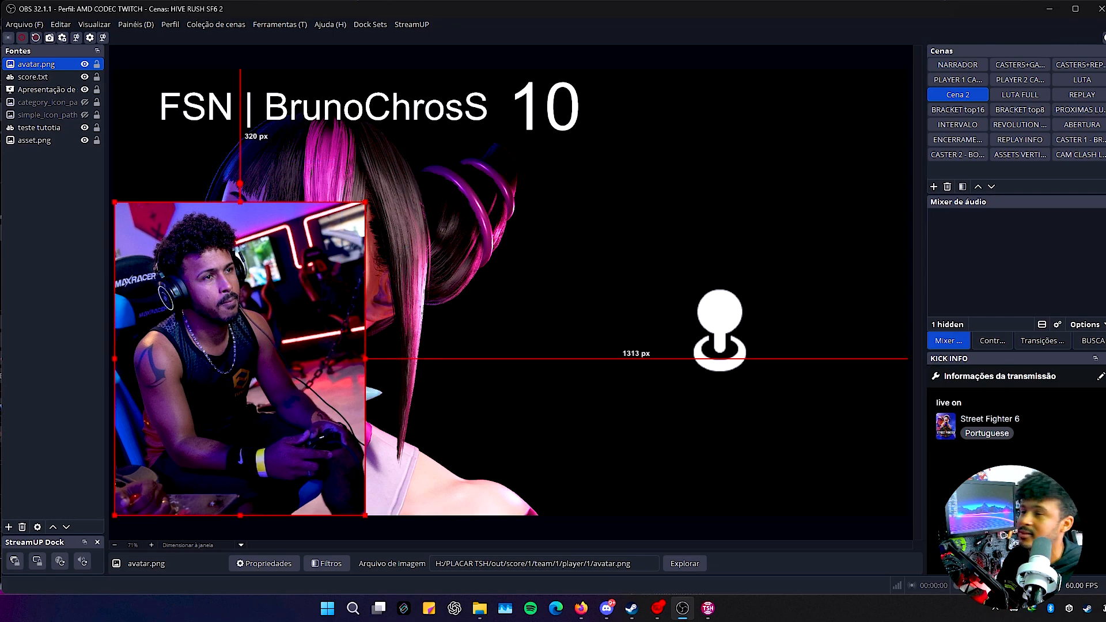
key("Delete")
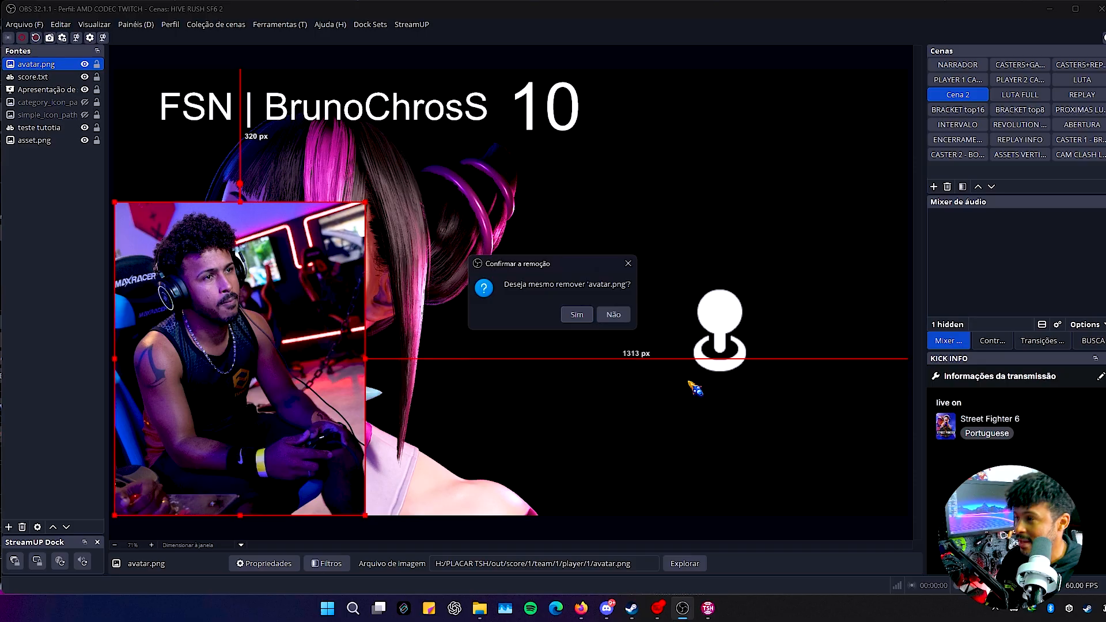
key("Return")
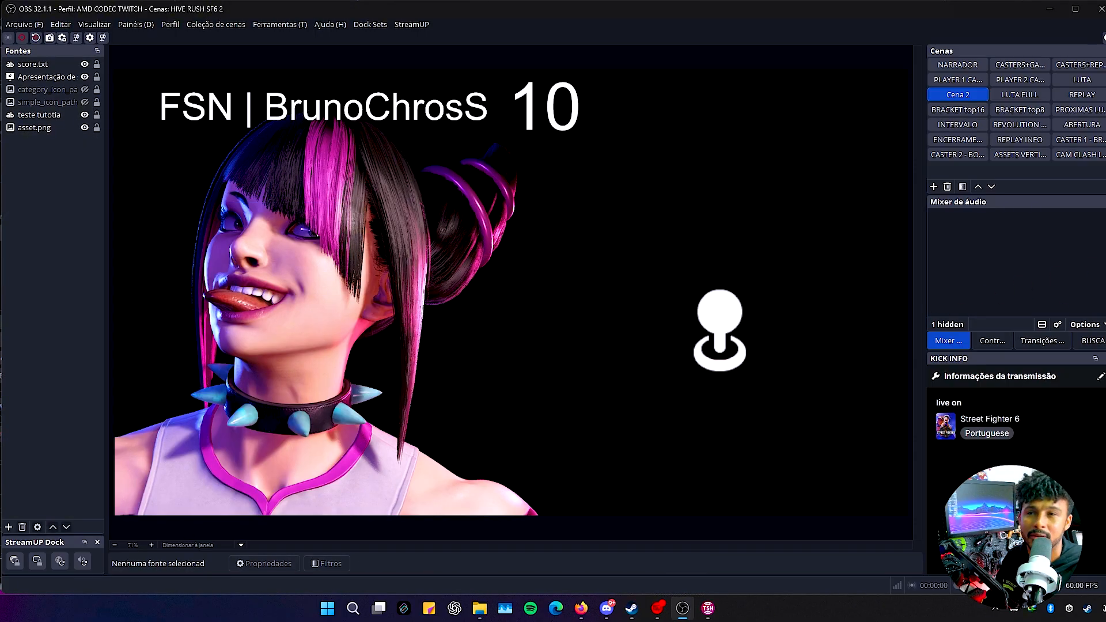
Step: Add the player's sponsor_logo.png to the scene as an image, scaled down and placed just below the player name
key("alt+Tab")
right_click(975, 393)
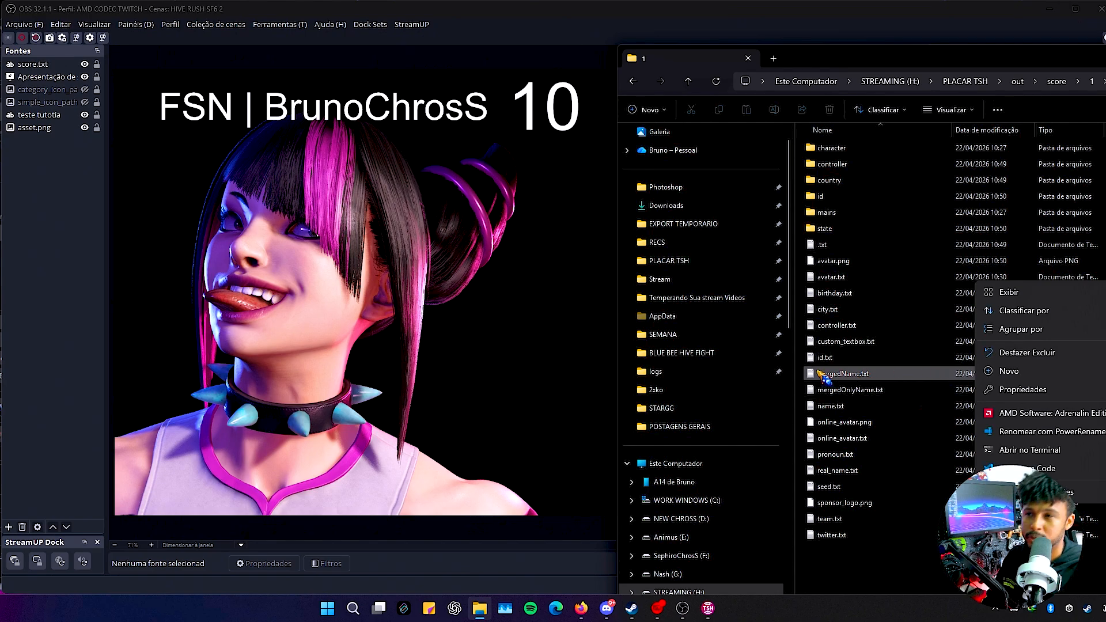
left_click(816, 267)
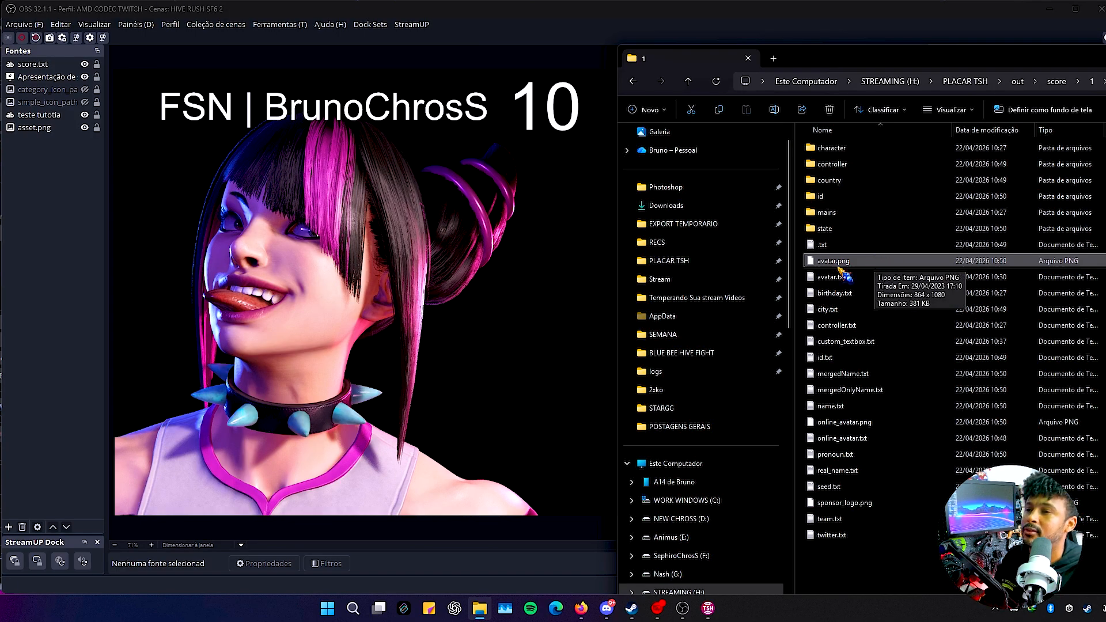
left_click_drag(847, 503, 275, 255)
left_click_drag(322, 304, 232, 201)
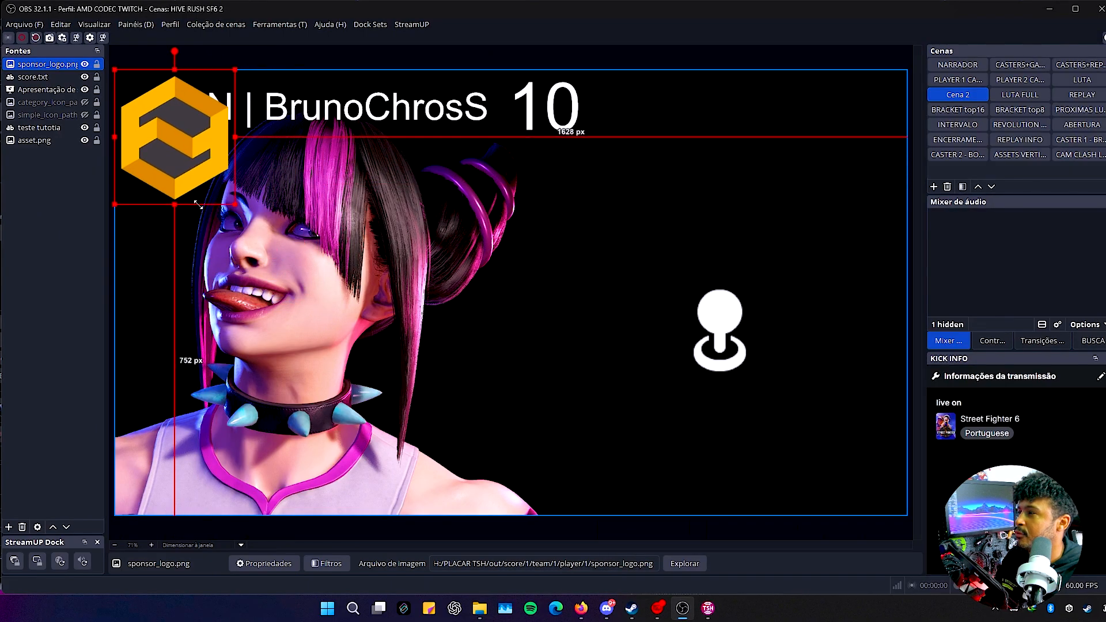
left_click_drag(184, 151, 185, 170)
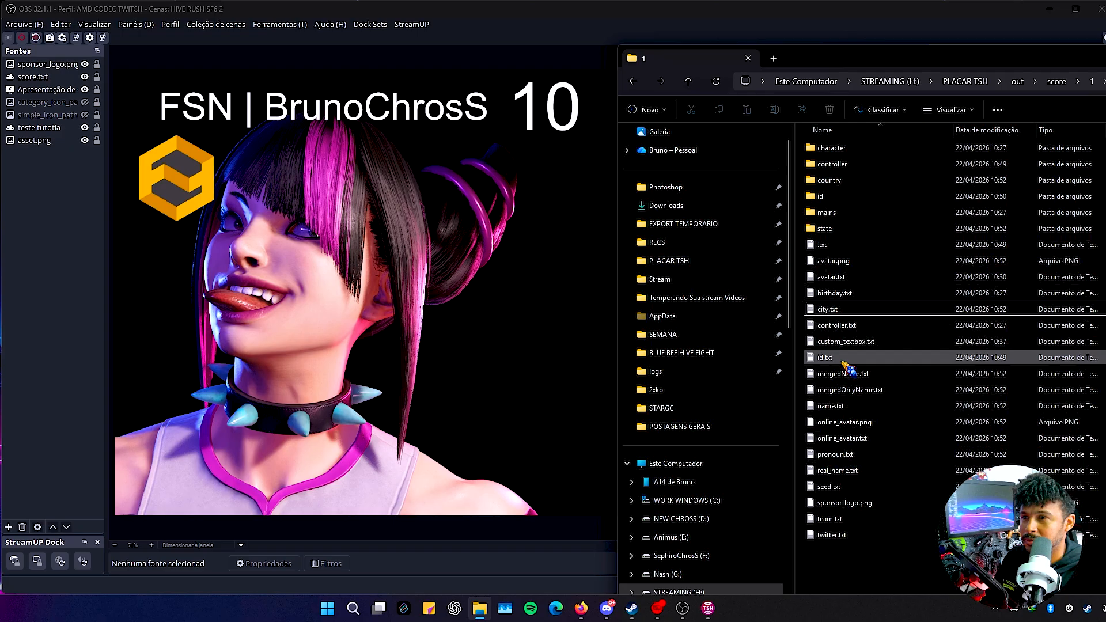
Step: Add name.txt from the player's country folder to the scene and place the text below the sponsor logo
double_click(845, 185)
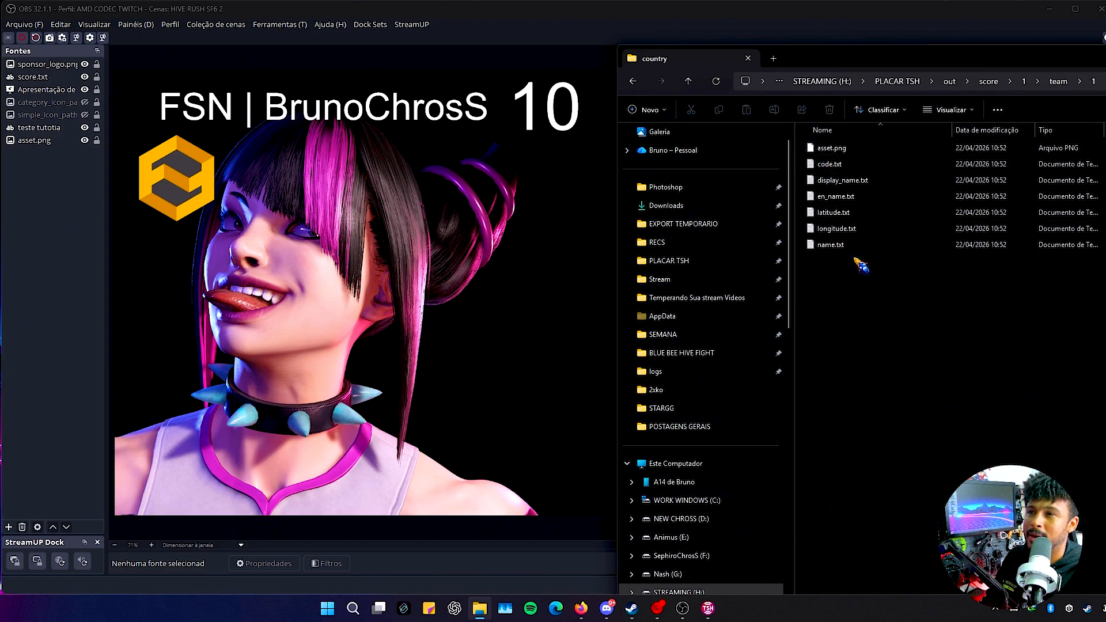
left_click_drag(830, 249, 290, 264)
left_click_drag(193, 130, 193, 308)
Step: Add name.txt and asset.png from the player's state folder to the scene, and place the flag between the sponsor logo and country name
key("alt+Tab")
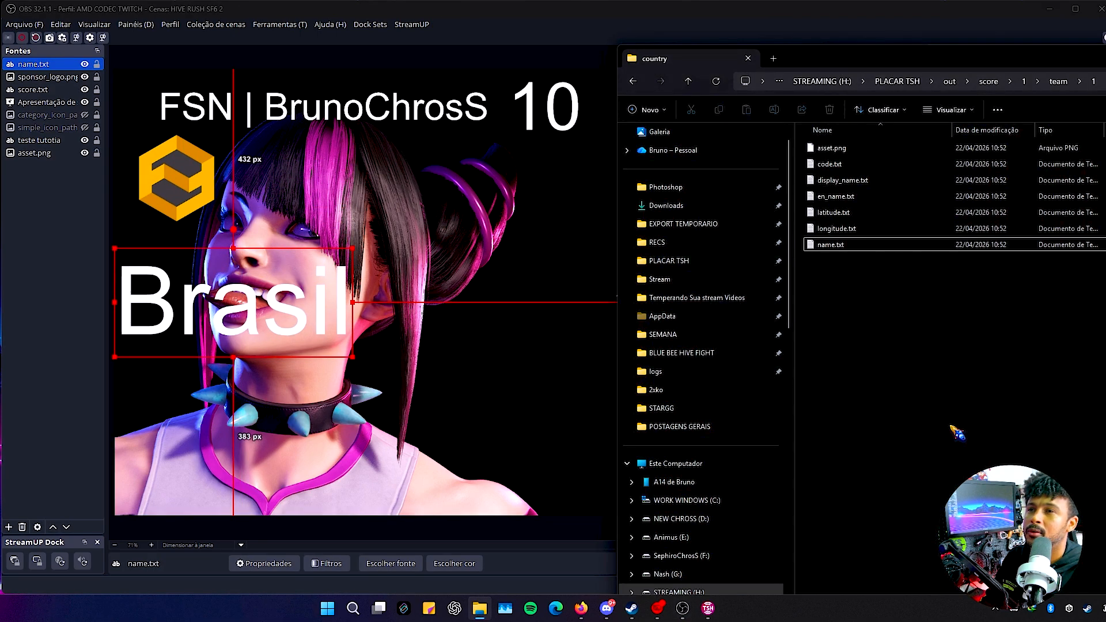
key("alt+Up")
double_click(829, 229)
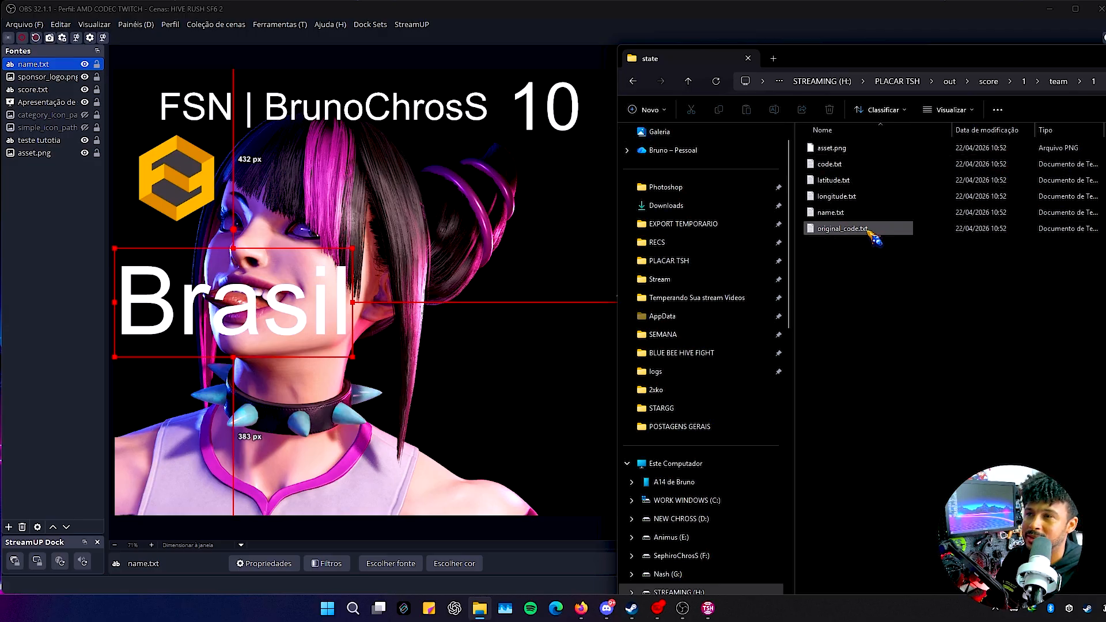
left_click(830, 211)
left_click(825, 229, "shift")
left_click_drag(831, 239, 227, 403)
left_click_drag(836, 150, 226, 375)
left_click_drag(128, 82, 240, 241)
Step: Switch to TournamentStreamHelper, set the Team 1 player's state to Bahia (BA), and return to the OBS scene
left_click(714, 614)
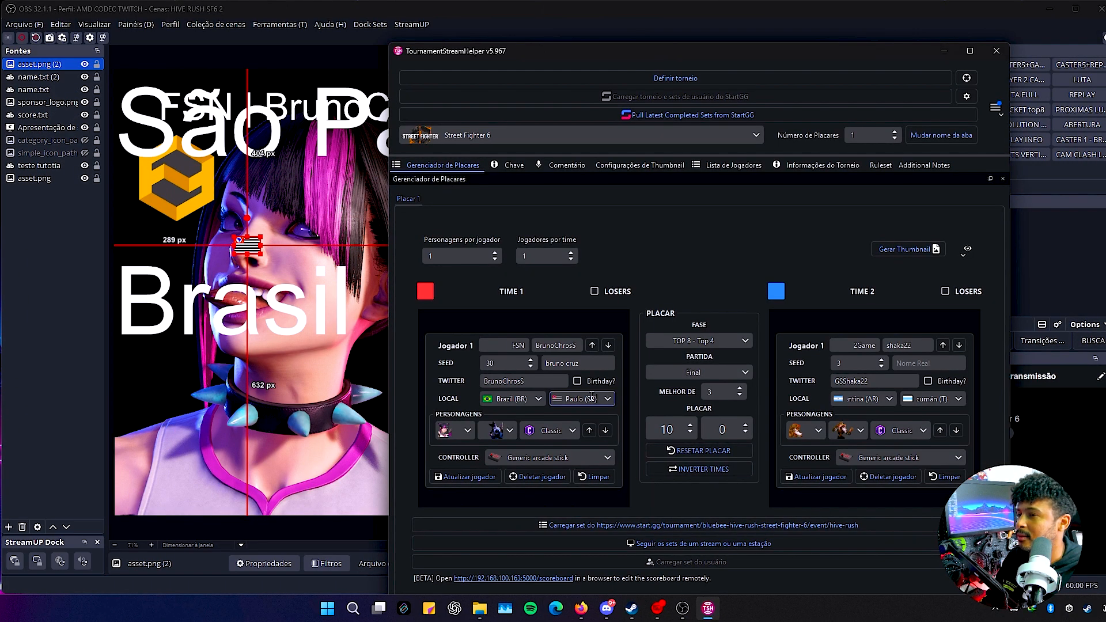
type("ba")
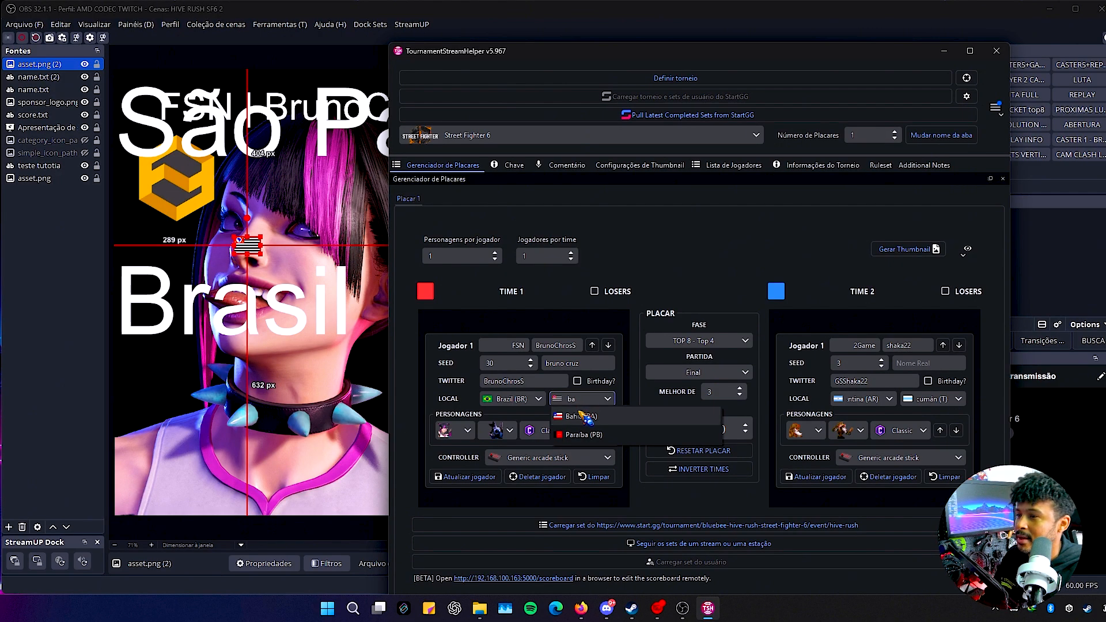
left_click(580, 415)
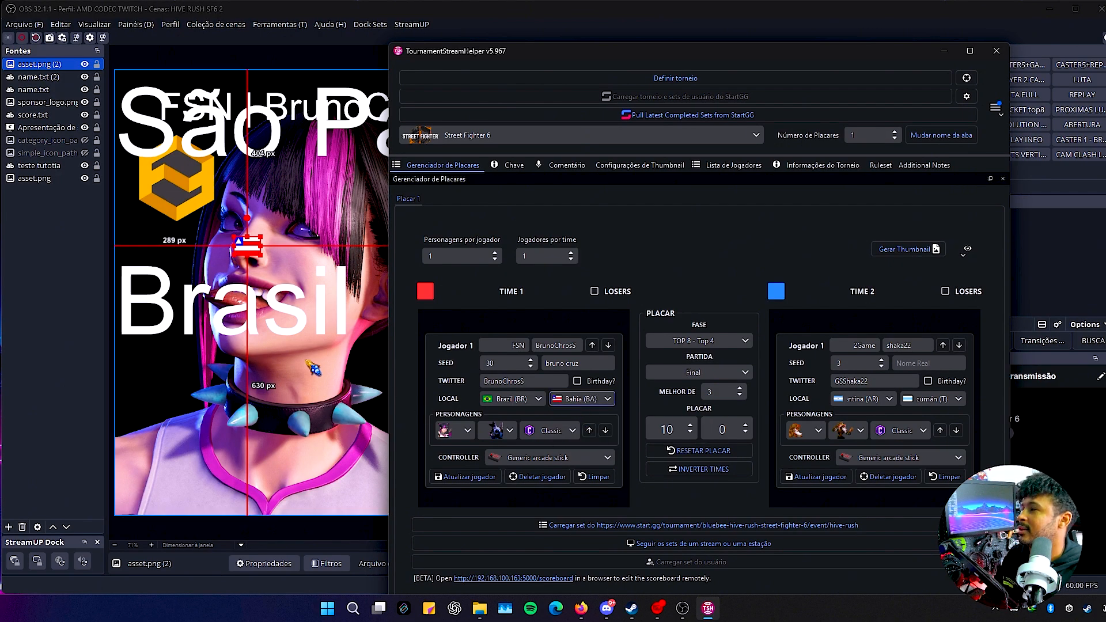
key("alt+Tab")
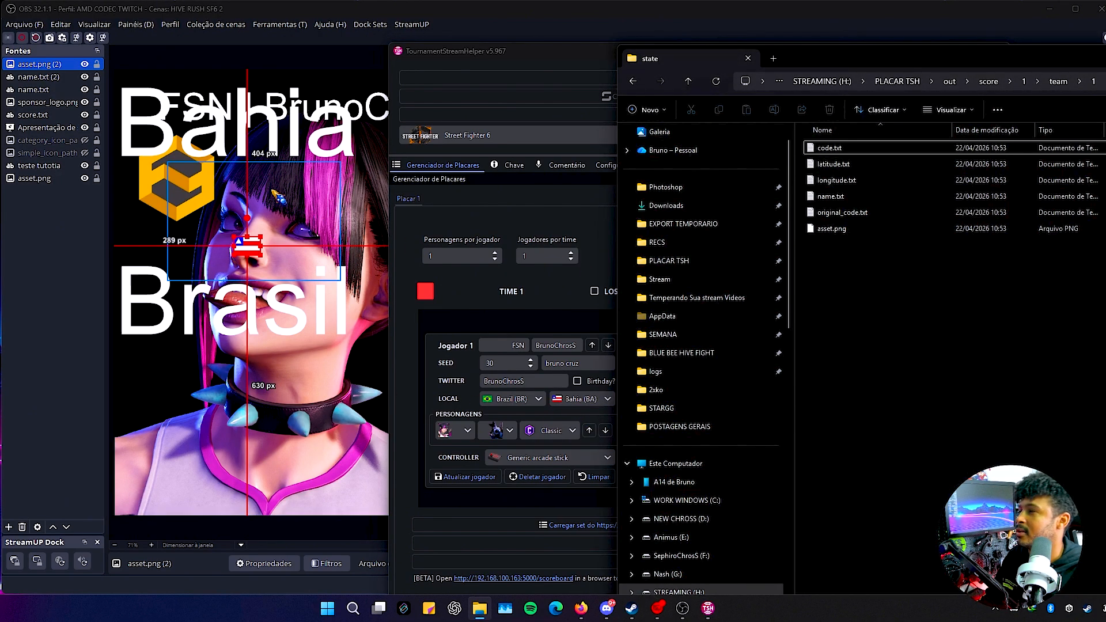
left_click(235, 253)
key("alt+Tab")
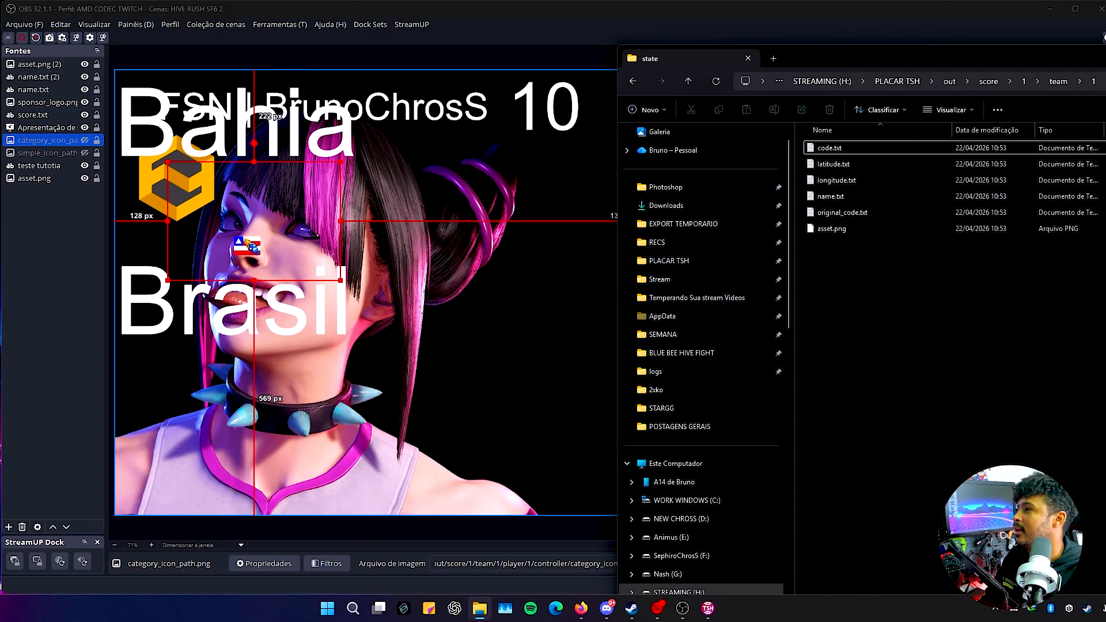
key("alt+Tab")
left_click(829, 228)
key("alt+Tab")
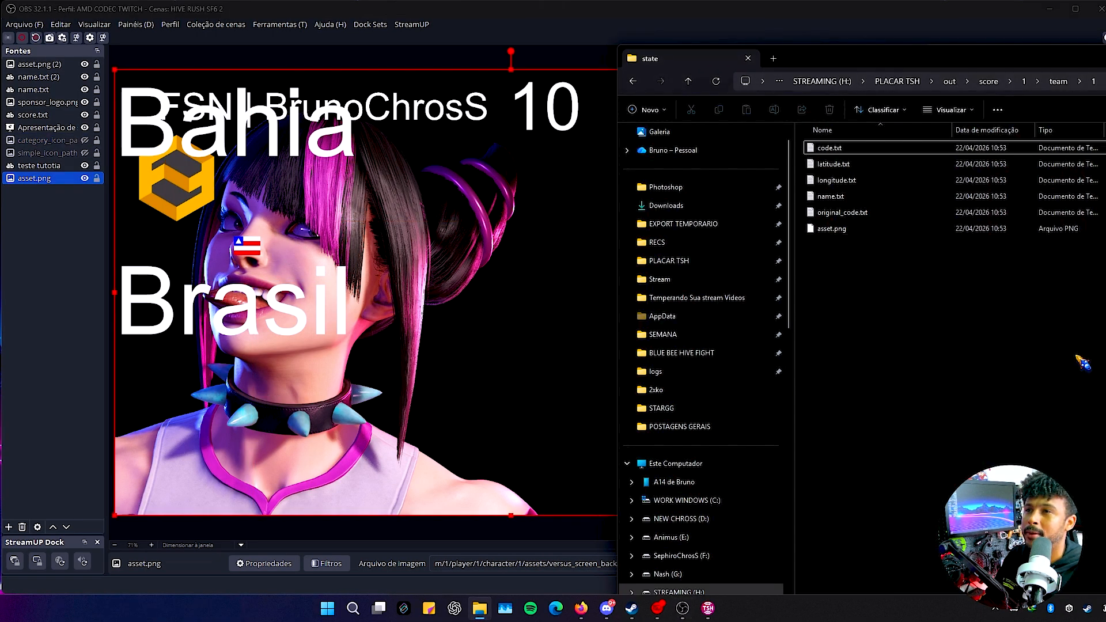
Step: Add asset.png from the player's country folder to the scene, and place the country flag beside the character's face with the state flag below it
key("alt+Up")
left_click(830, 227)
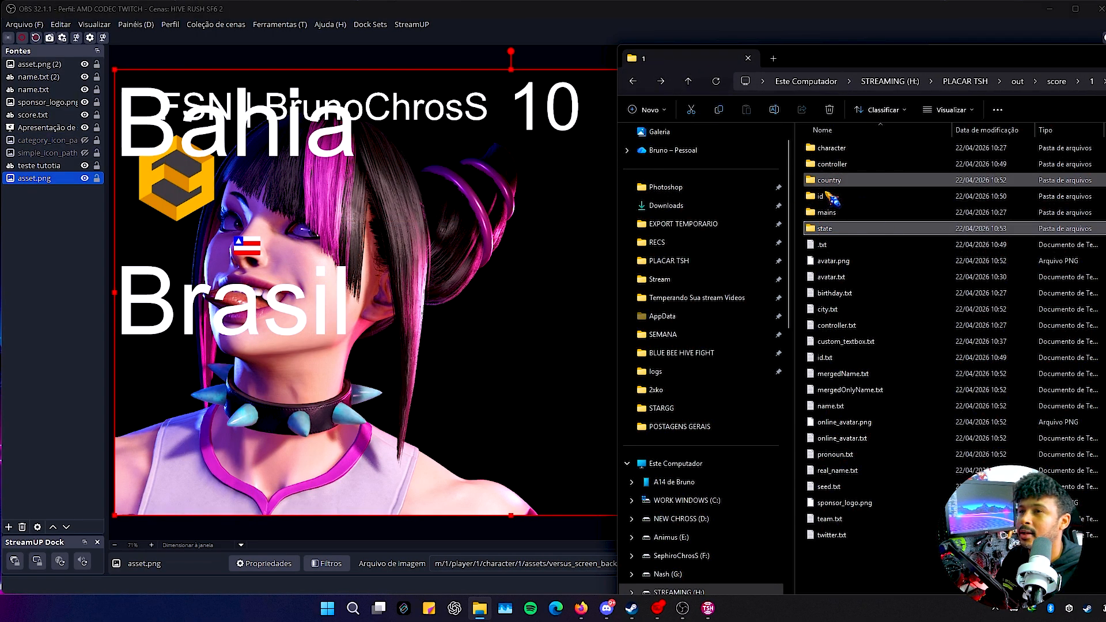
double_click(829, 180)
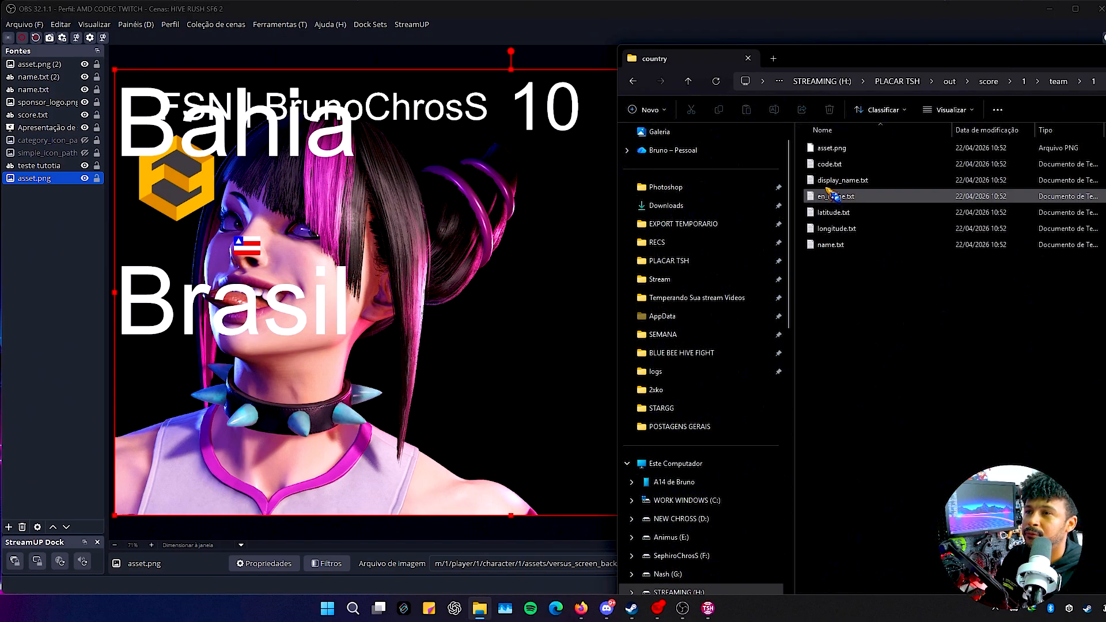
left_click_drag(831, 148, 292, 360)
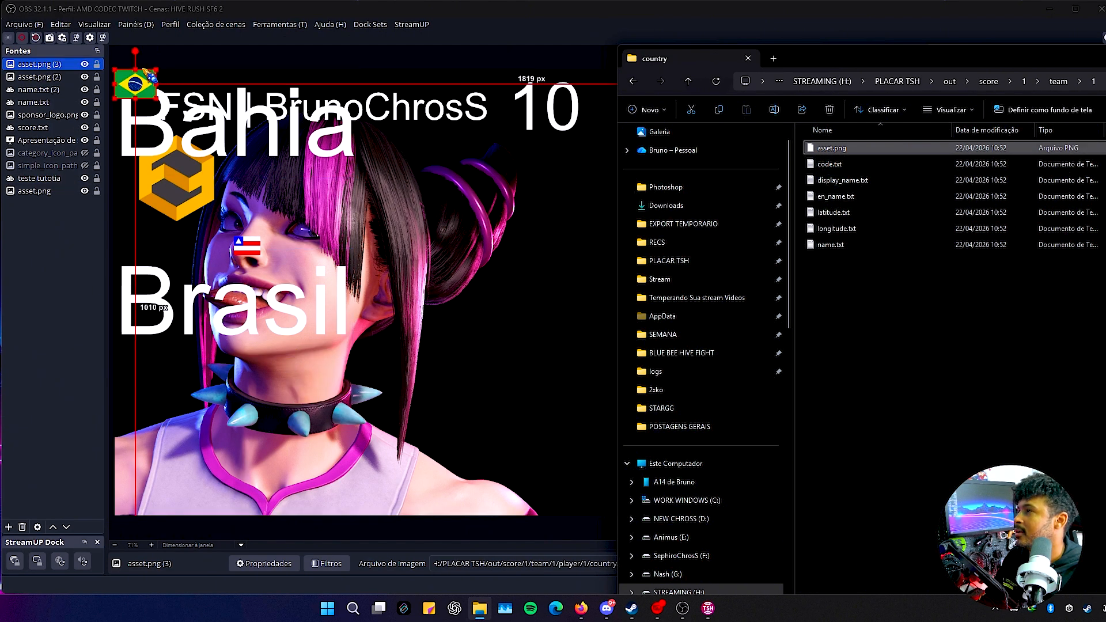
left_click_drag(151, 75, 505, 256)
left_click_drag(244, 239, 482, 299)
Step: Add the player's real_name.txt and twitter.txt to the scene below the country name, scaling the Twitter text down to about half size
key("alt+Tab")
key("alt+Left")
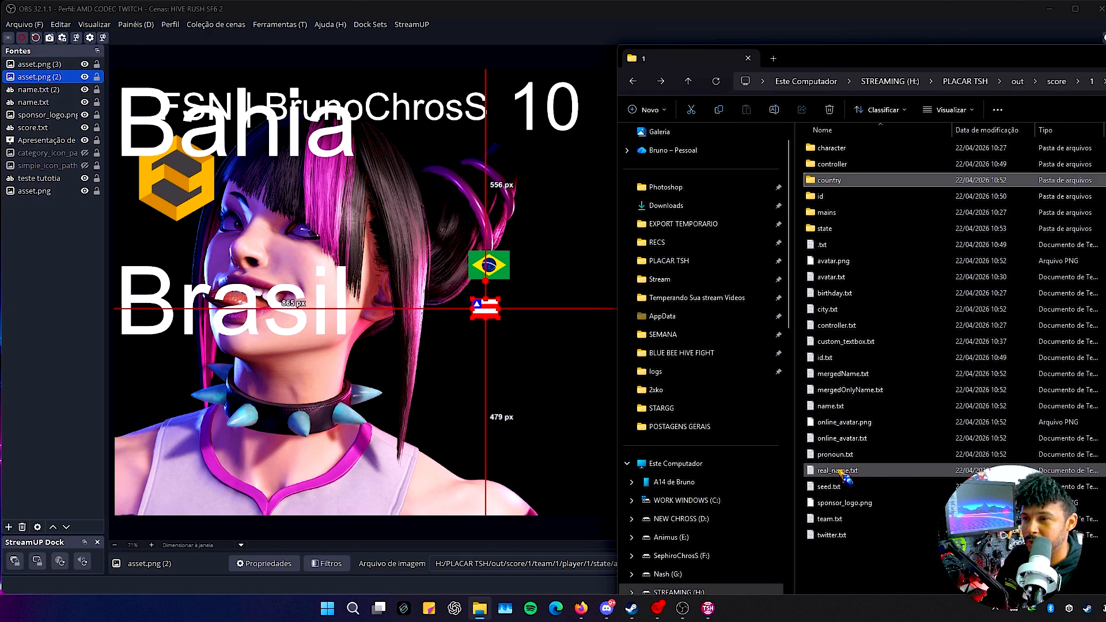
left_click_drag(837, 470, 333, 465)
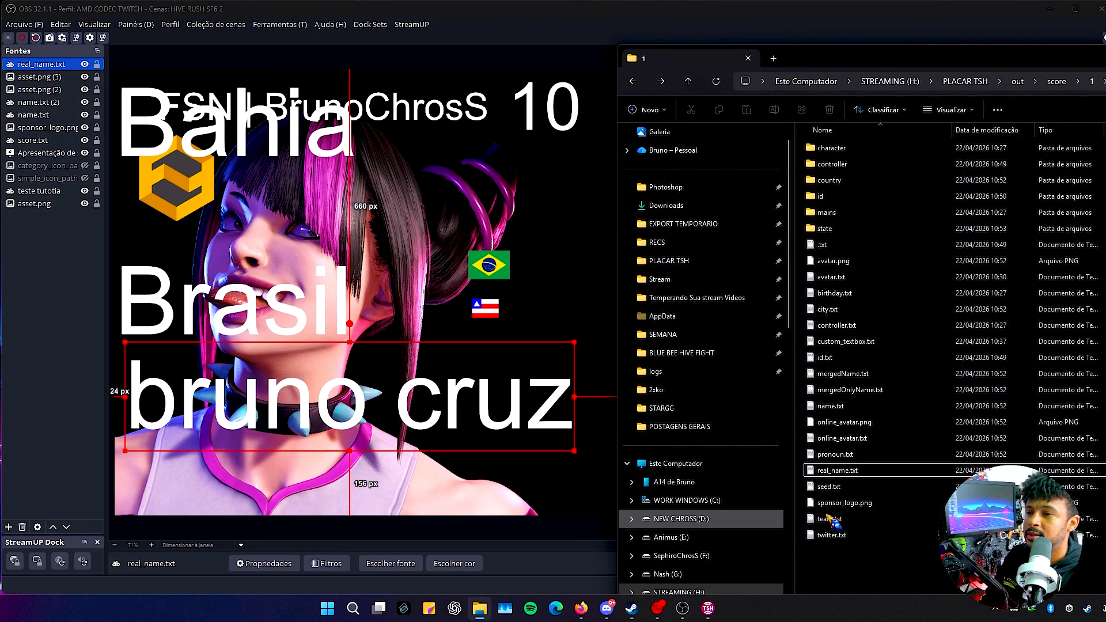
left_click_drag(822, 535, 468, 242)
left_click_drag(406, 137, 404, 466)
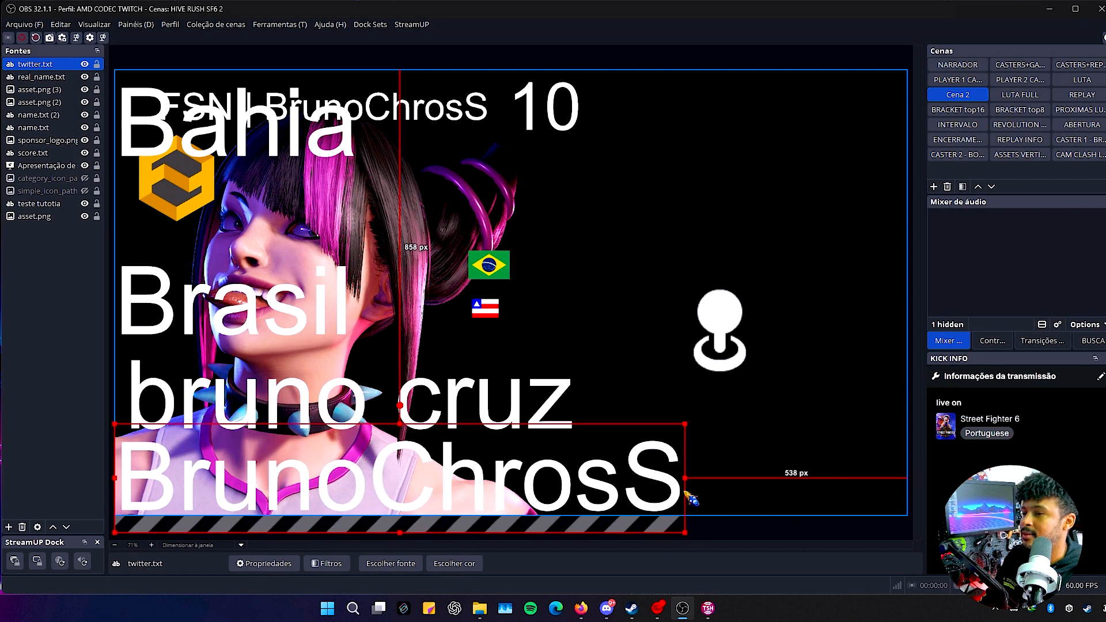
left_click_drag(684, 479, 397, 455)
left_click_drag(321, 448, 378, 480)
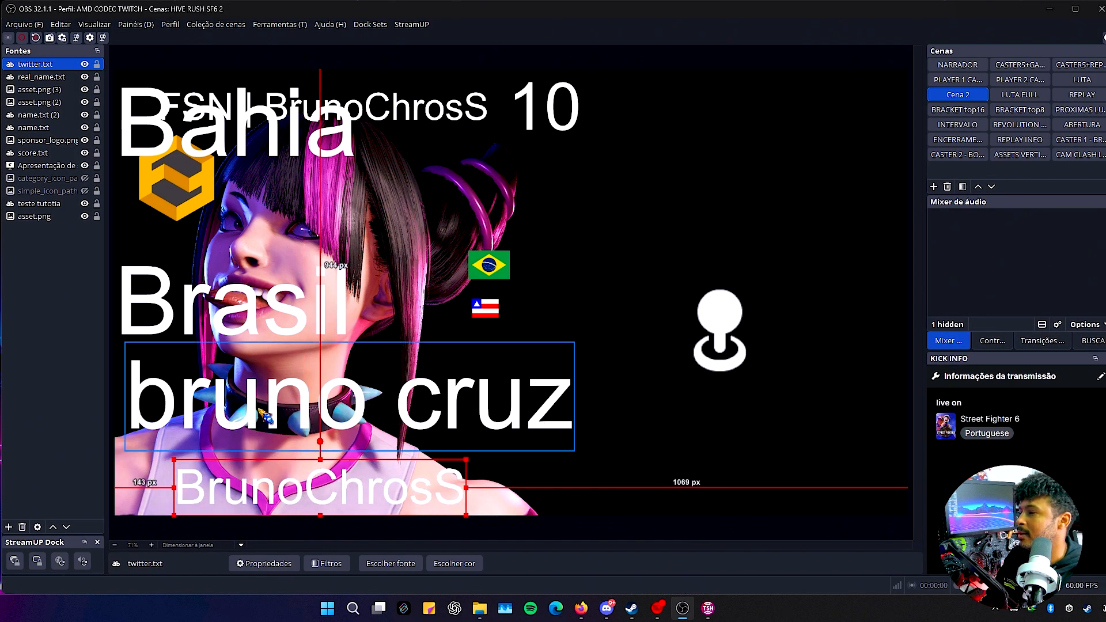
Step: Stack the state, country and real name texts in one column above the Twitter text
left_click(248, 408)
left_click_drag(248, 408, 246, 425)
left_click_drag(130, 312, 179, 344)
left_click_drag(173, 136, 228, 248)
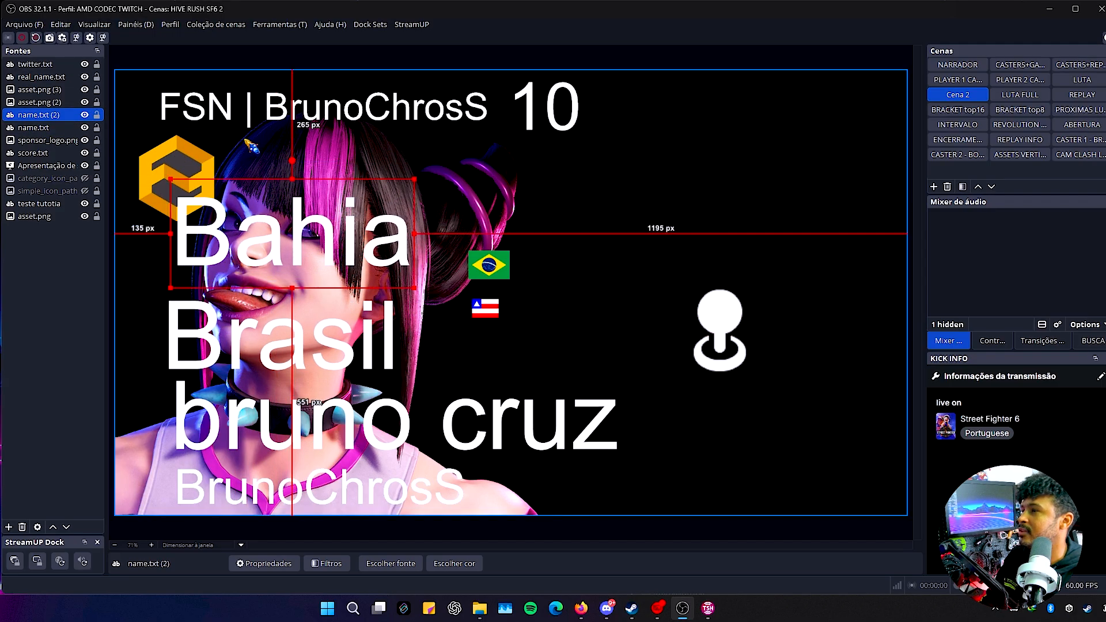
Step: Check the score folder's ruleset subfolder, and add first_to.txt from folder 1 to the scene above the controller icon
key("alt+Tab")
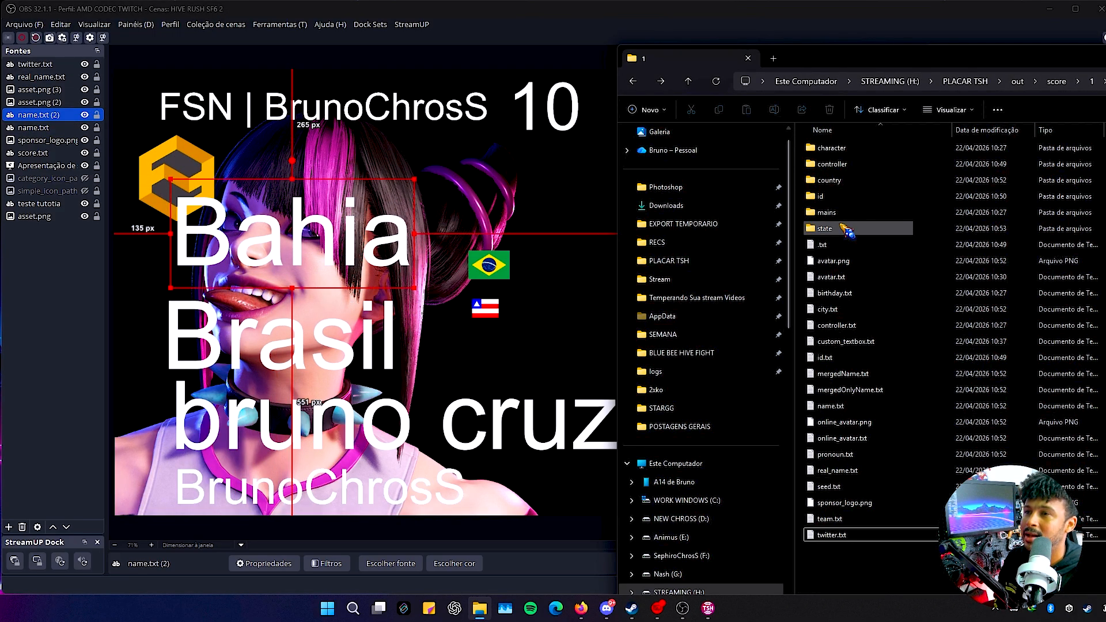
left_click(1064, 84)
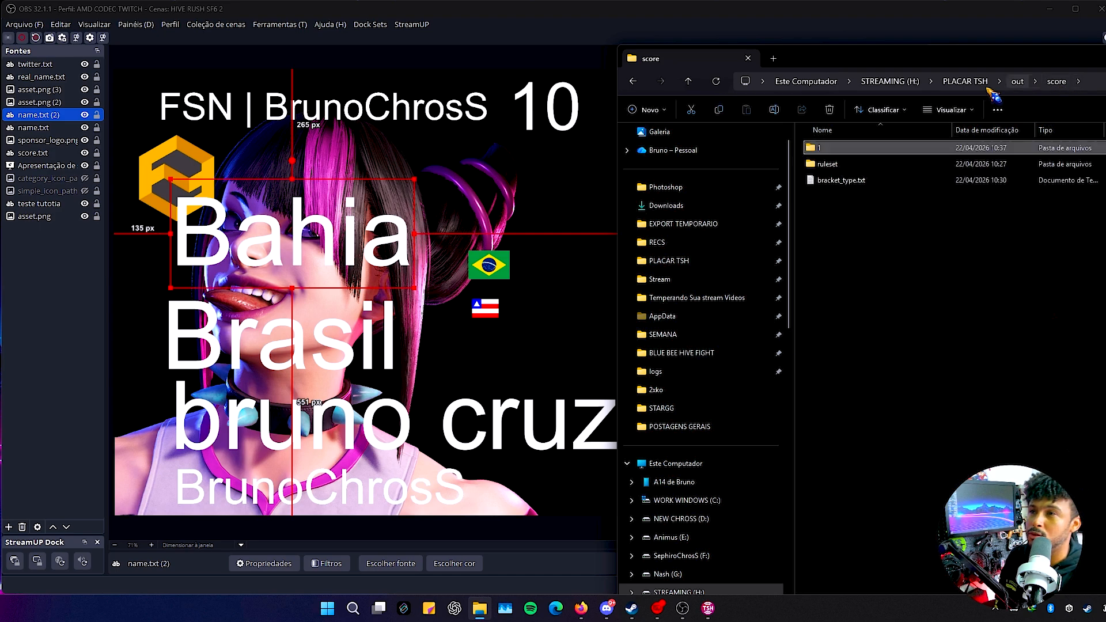
double_click(956, 164)
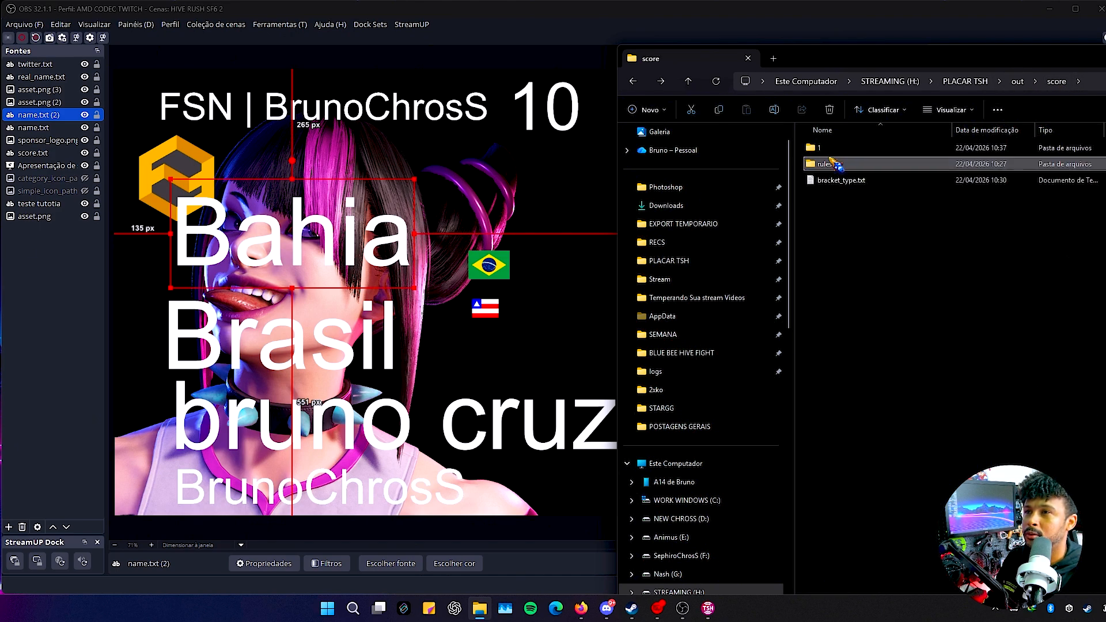
key("alt+Left")
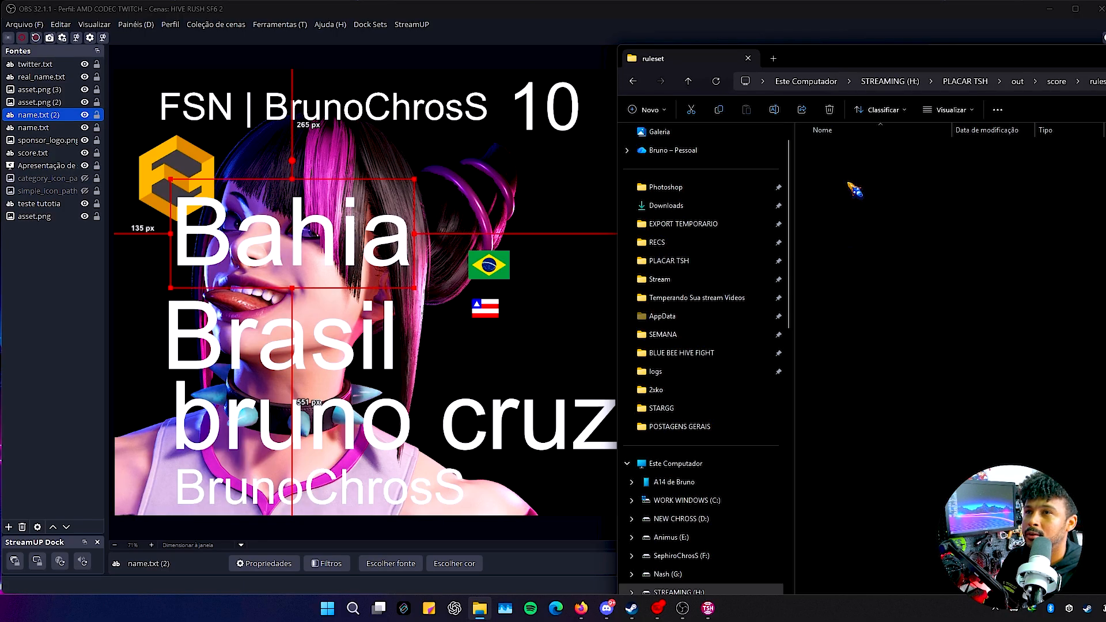
double_click(830, 149)
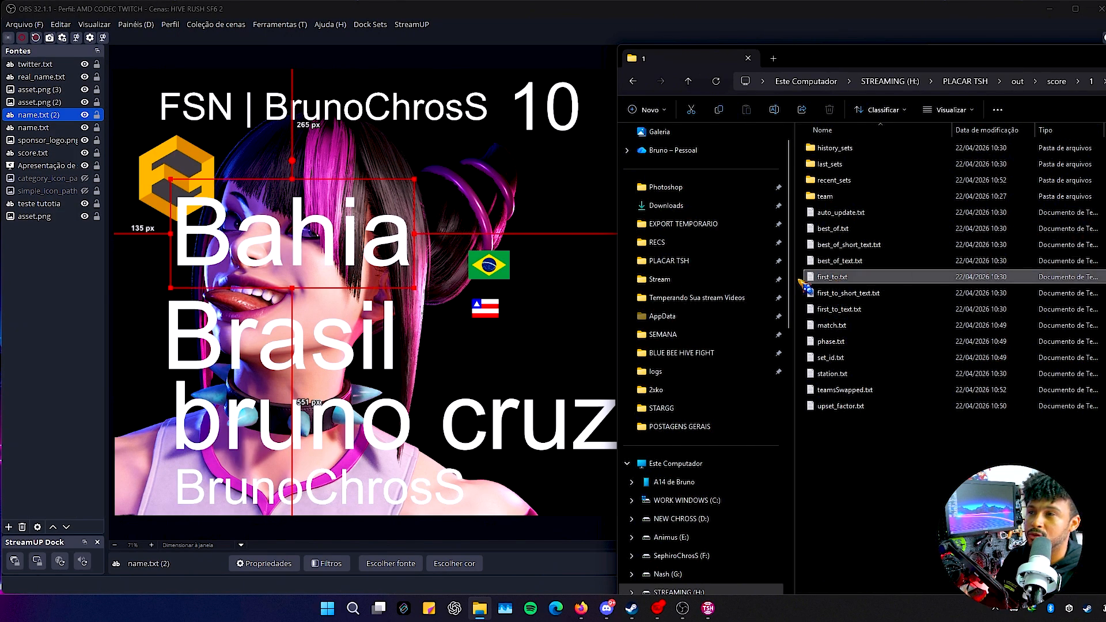
left_click_drag(802, 286, 530, 185)
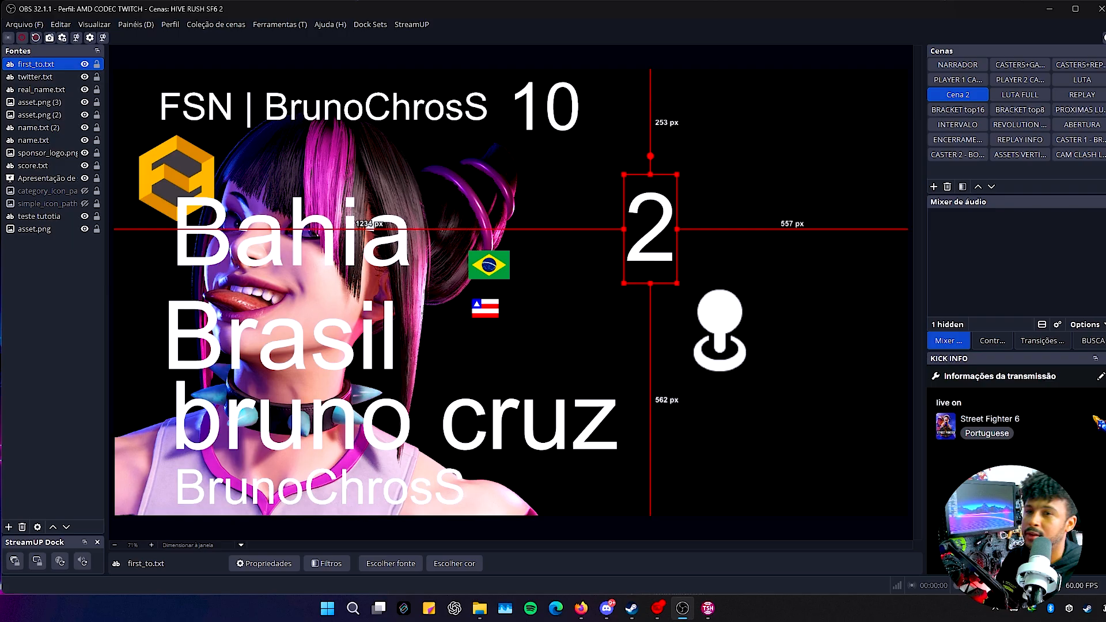
Step: Add phase.txt to the scene as text and place it just below the score
left_click(1104, 423)
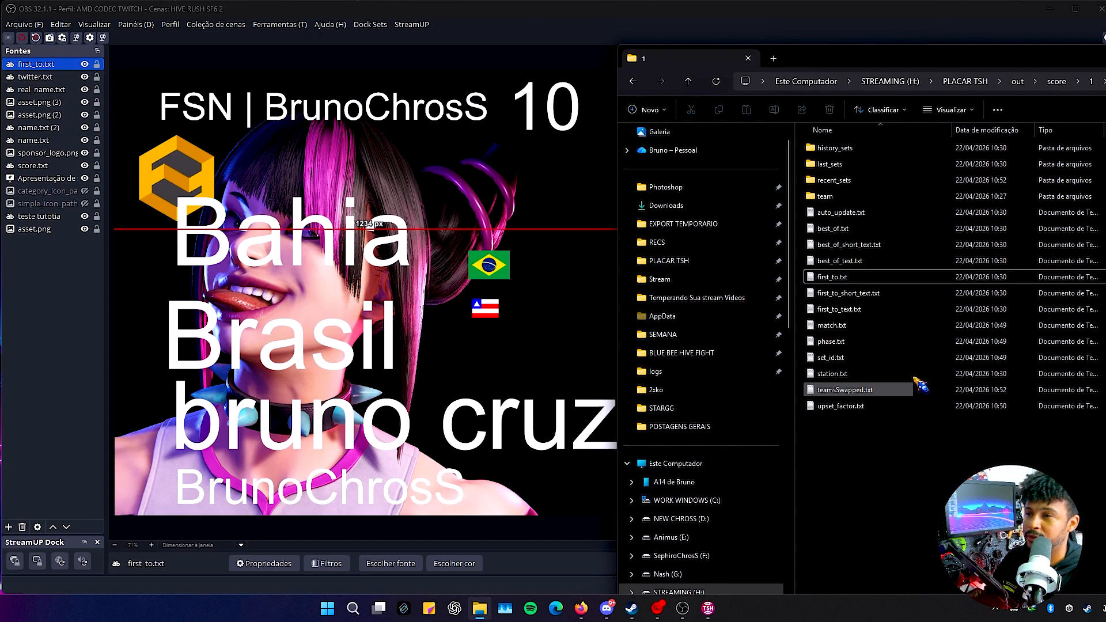
left_click_drag(835, 347, 612, 292)
left_click_drag(377, 295, 566, 201)
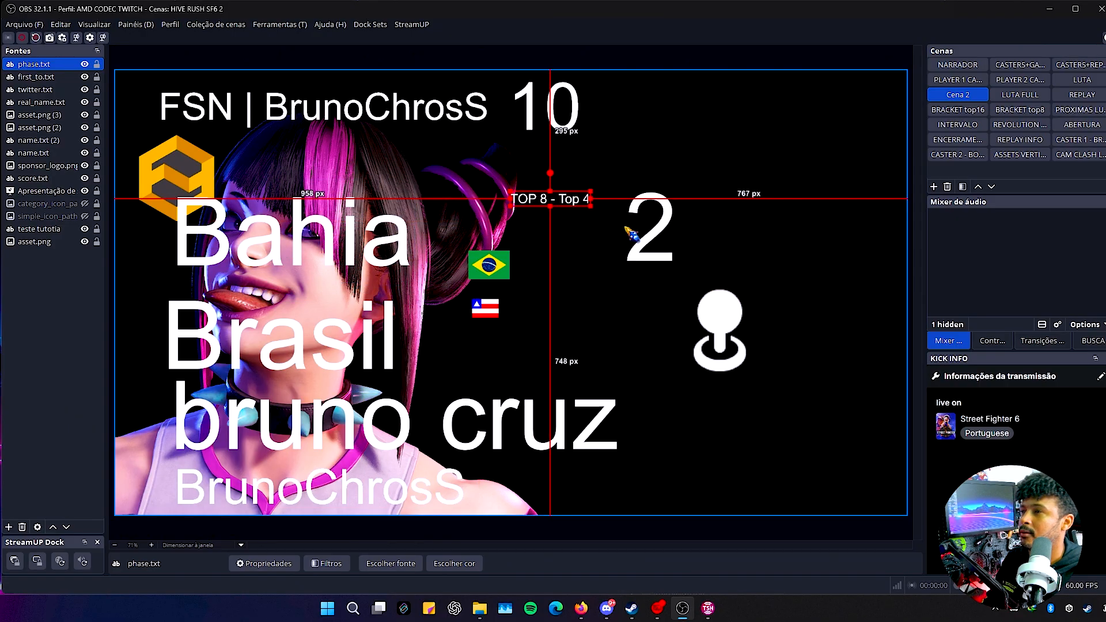
Step: Examine the recent_sets folder, including the first set's winner.txt, and the contents of the history_sets folder
key("alt+Tab")
left_click(833, 429)
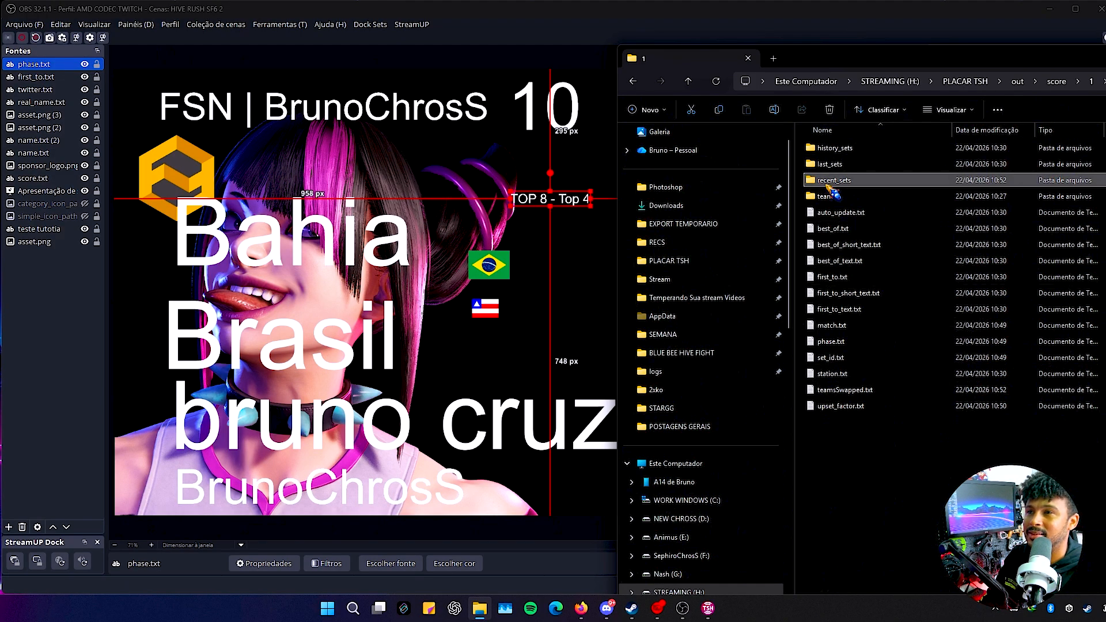
double_click(833, 179)
double_click(829, 148)
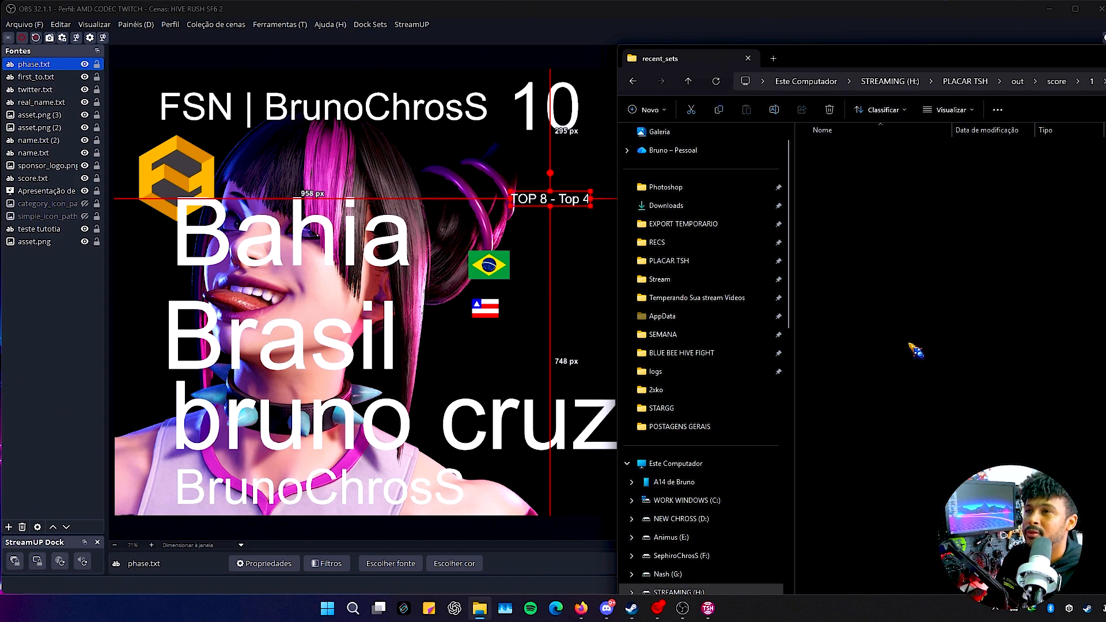
double_click(837, 164)
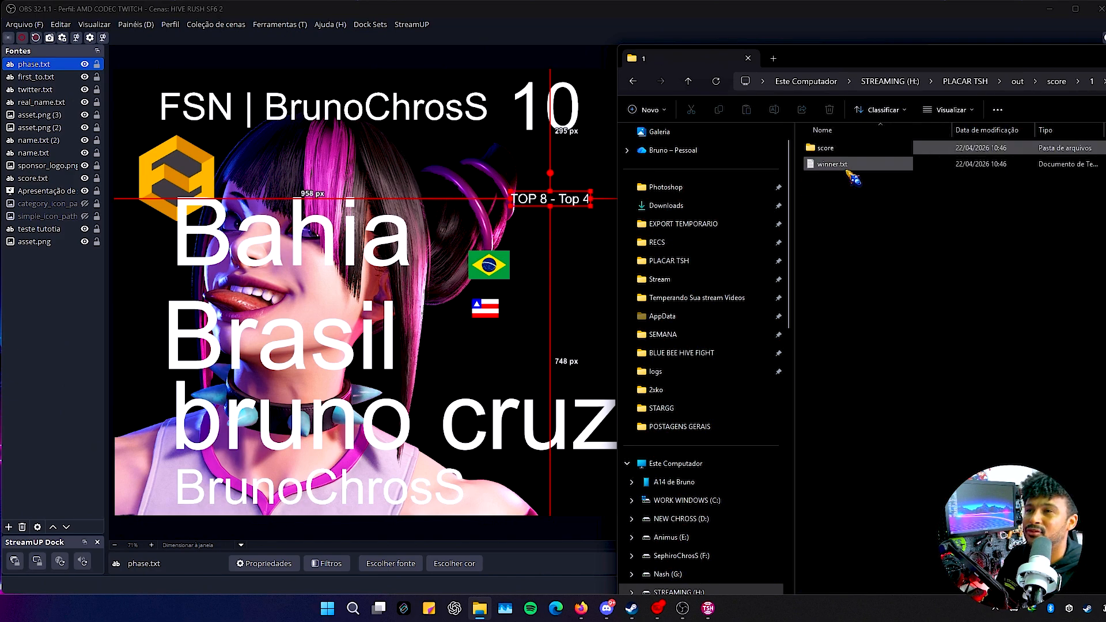
key("ctrl+space")
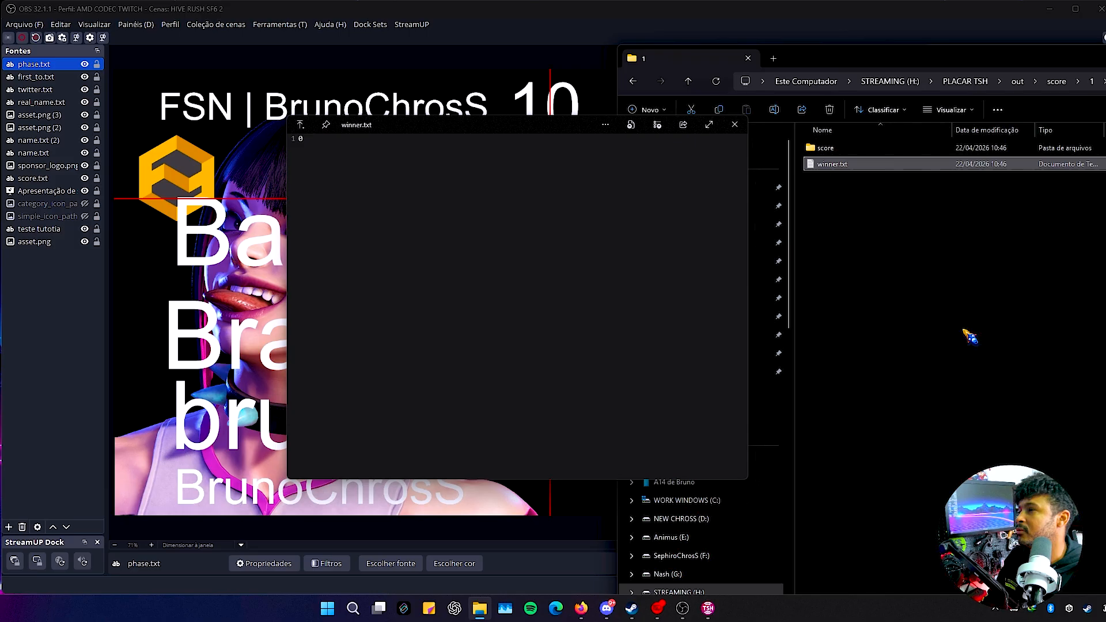
key("Escape")
key("alt+Left")
key("alt+Left")
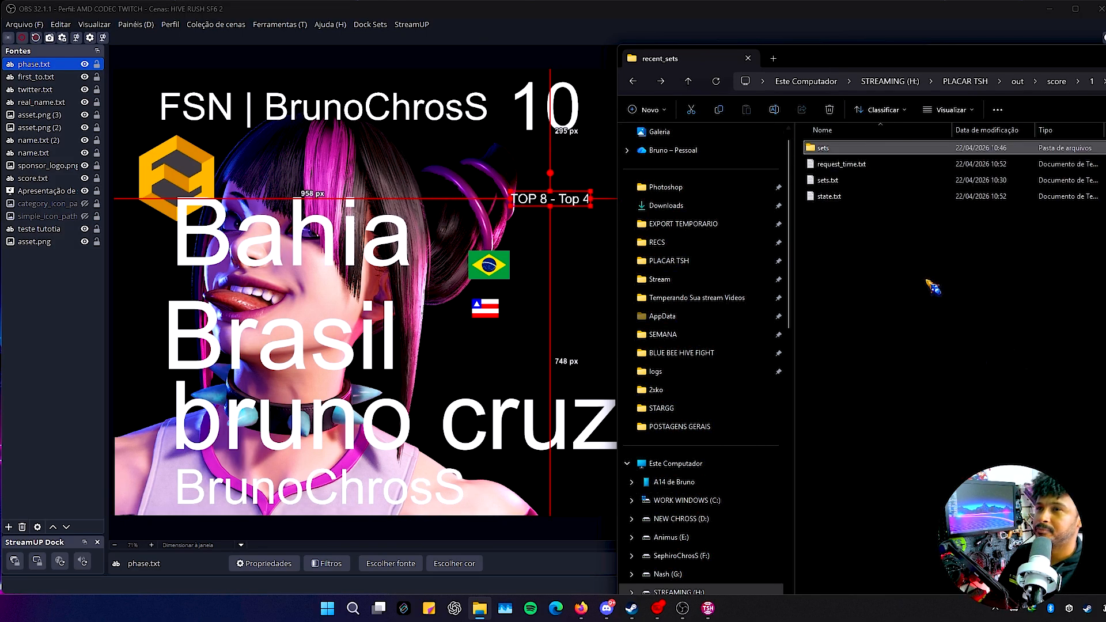
key("alt+Left")
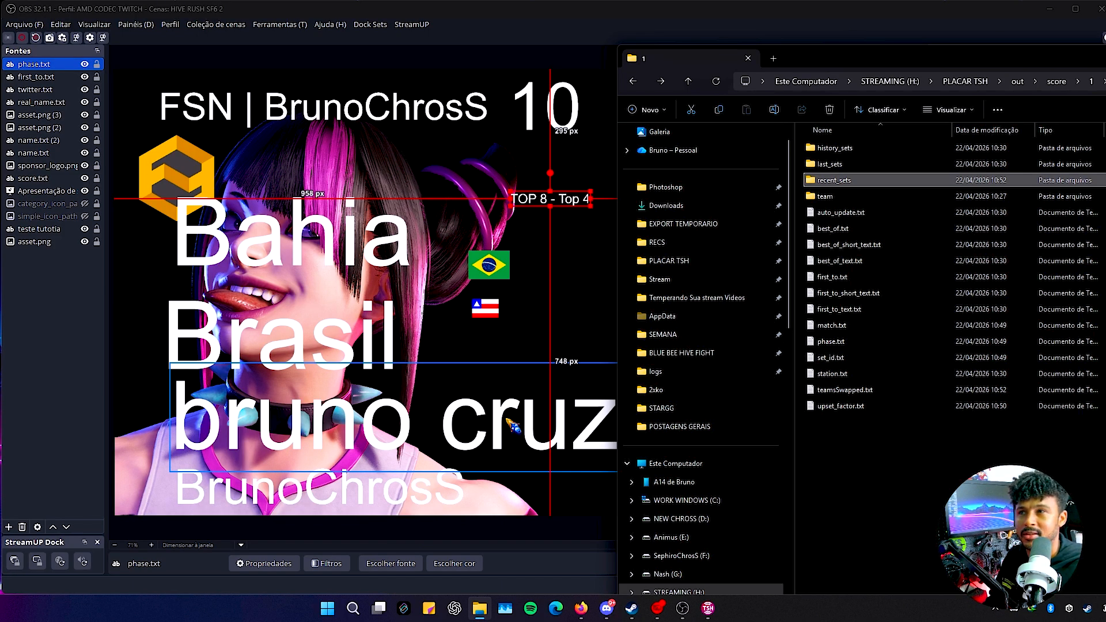
double_click(832, 148)
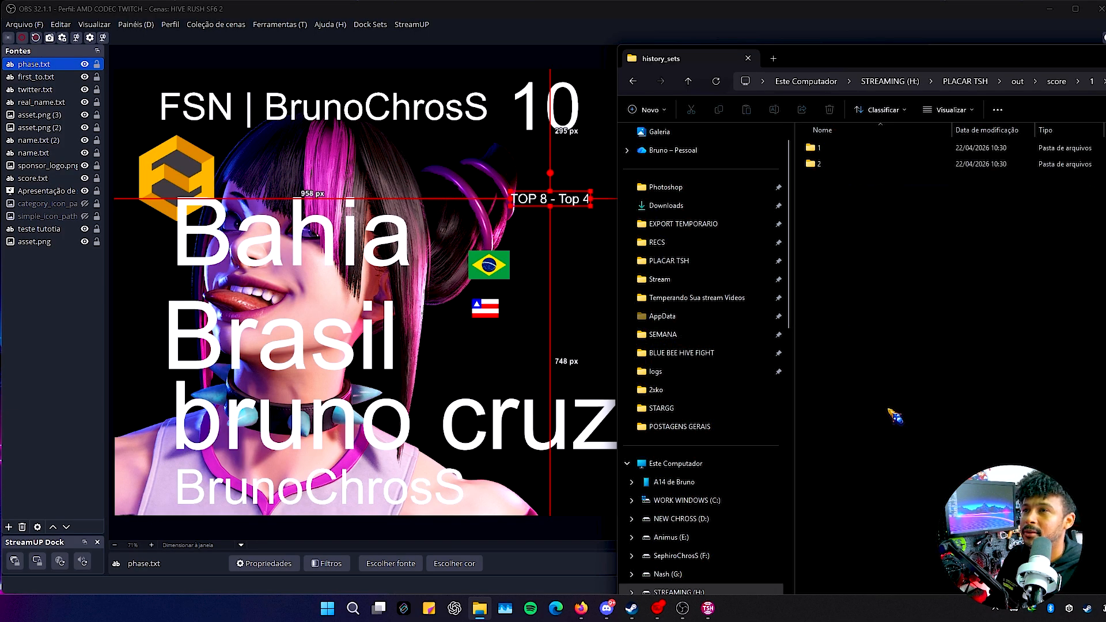
key("alt+Left")
key("alt+Left")
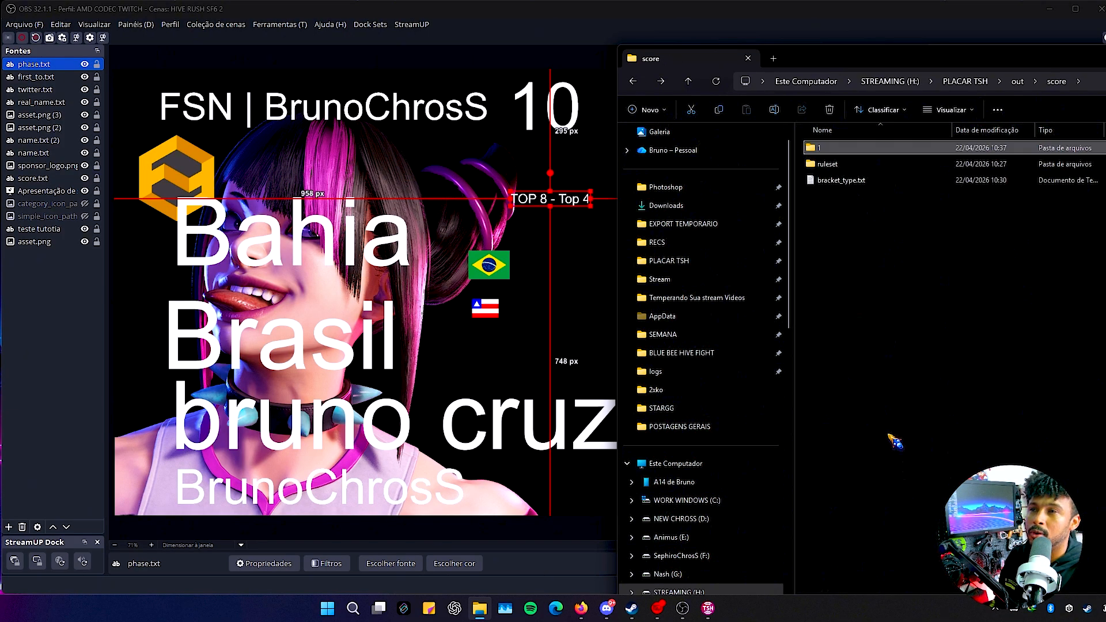
Step: Check the commentary folder inside out, and enter commentator 1's sponsor KZ and gamertag in TournamentStreamHelper
left_click(1017, 81)
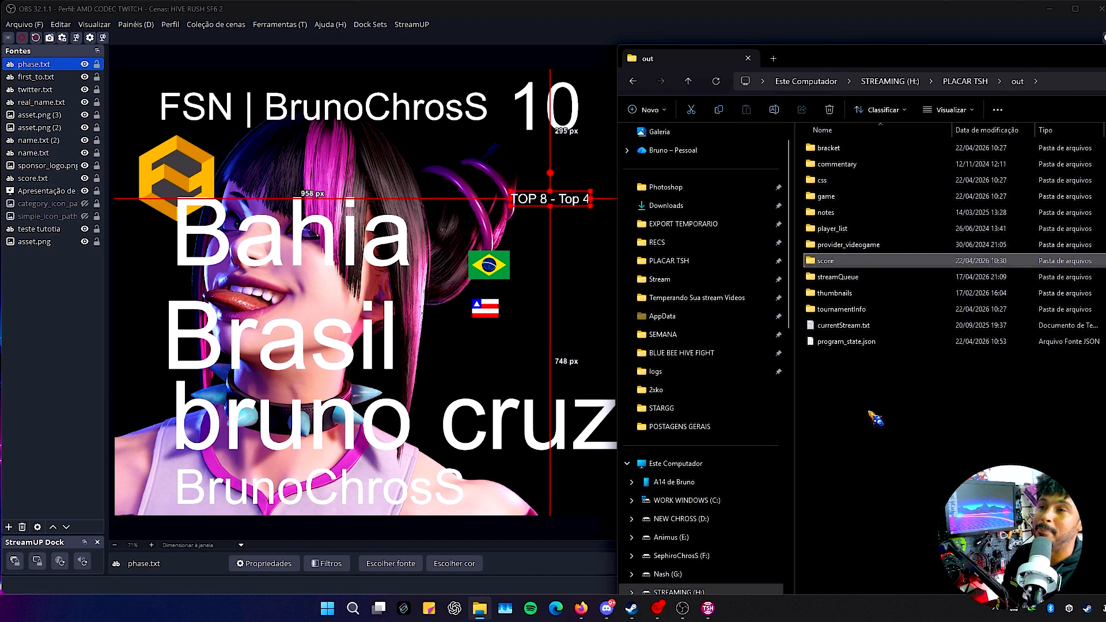
double_click(839, 164)
double_click(839, 153)
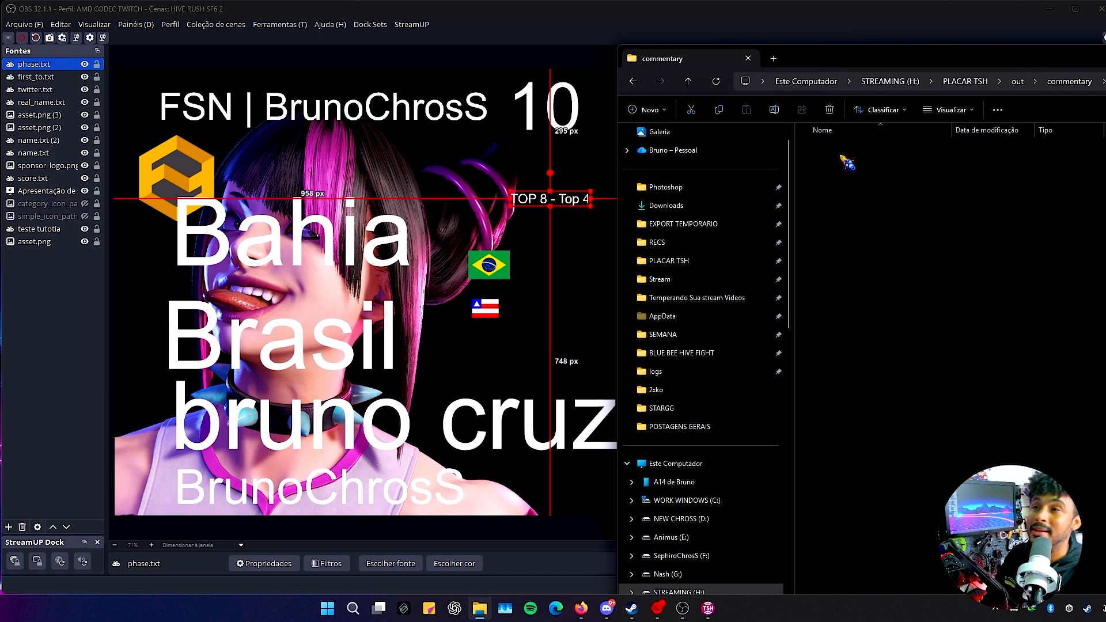
left_click(717, 608)
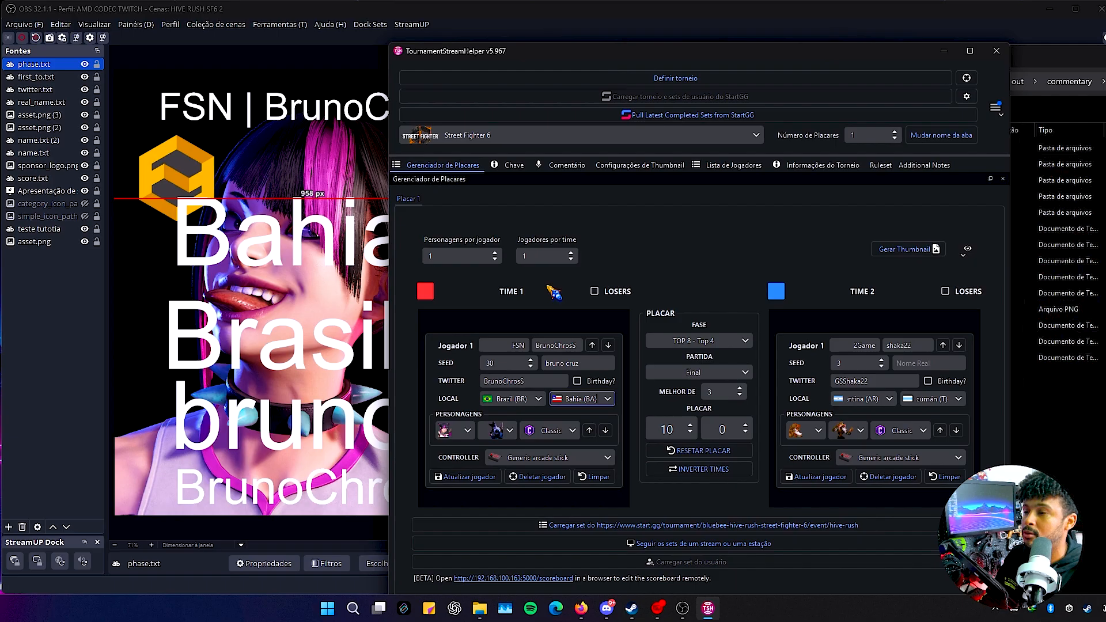
left_click(562, 165)
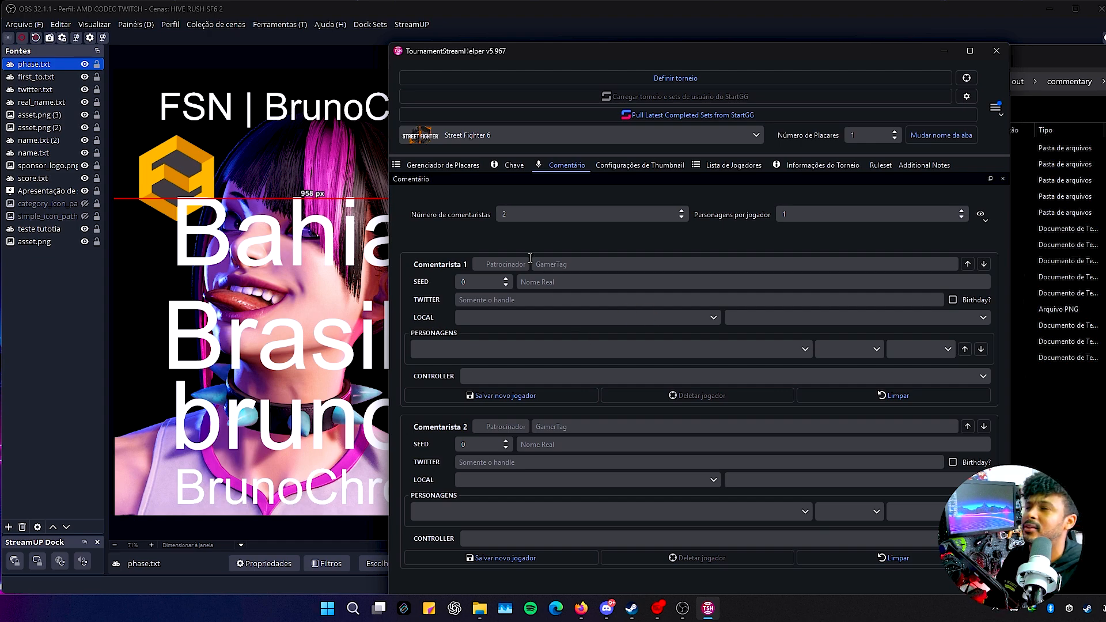
type("KZ BRuninZ")
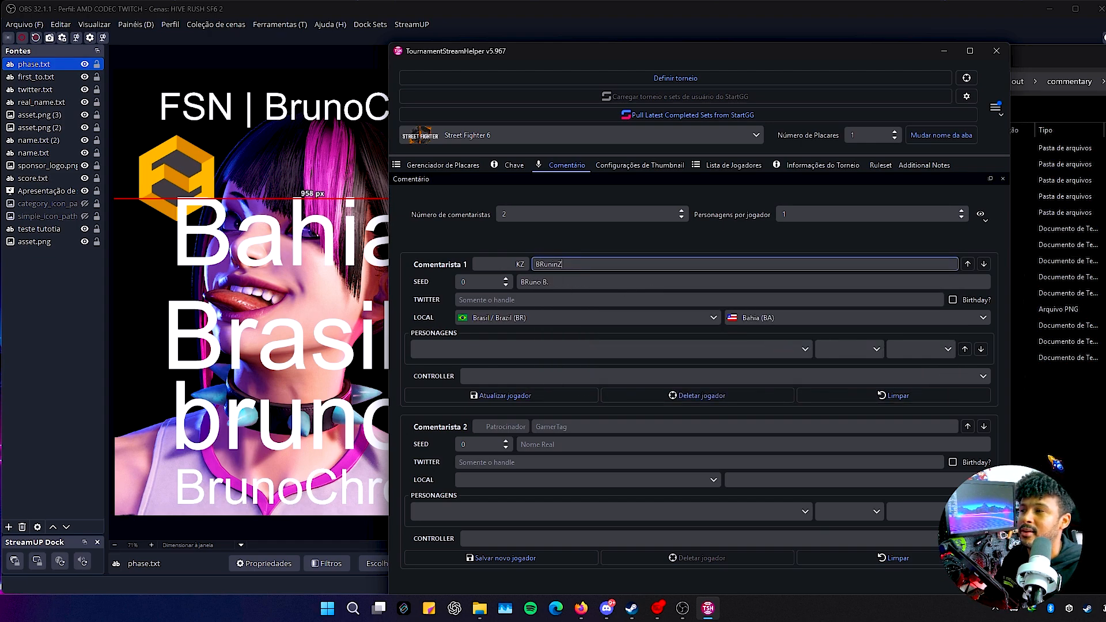
Step: Bring back the commentary output folder and check commentator 1's mergedName.txt for the combined sponsor and gamertag
left_click(1085, 468)
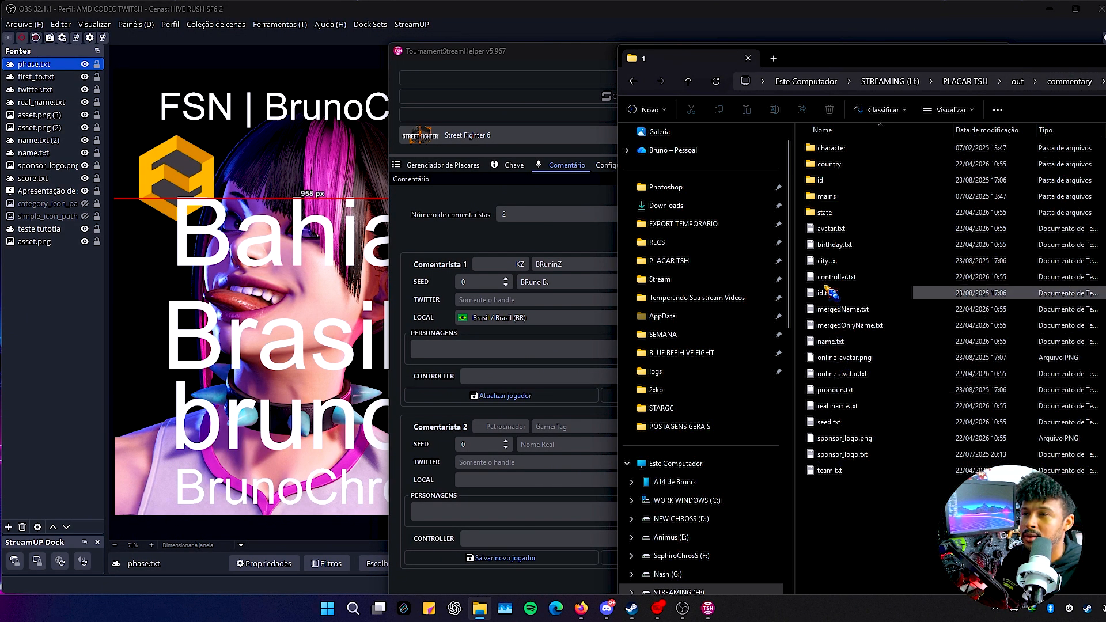
double_click(844, 309)
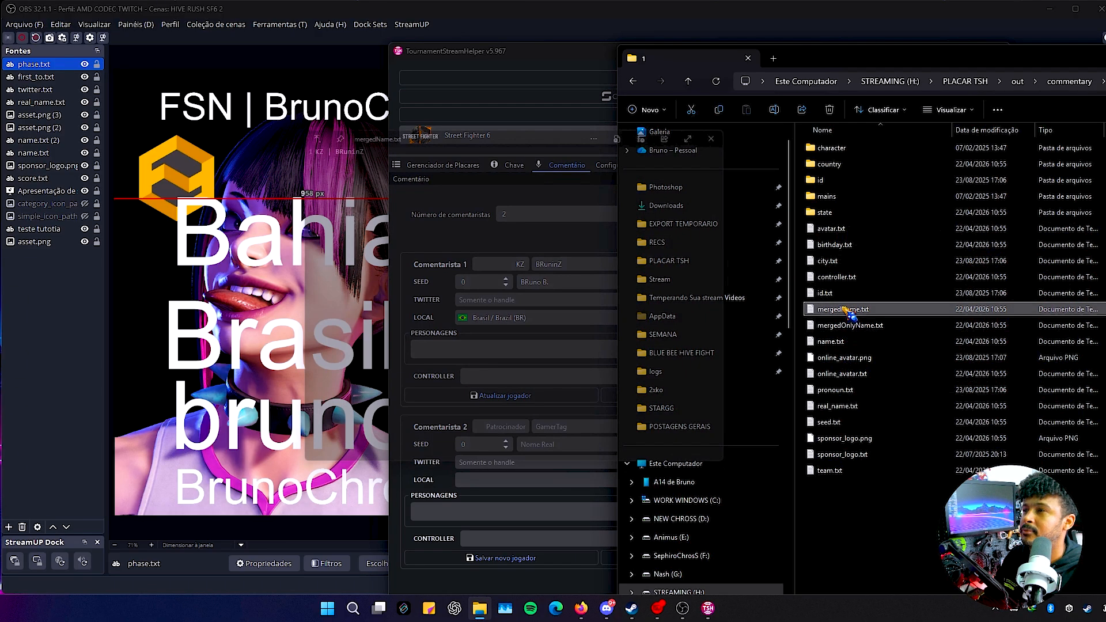
left_click(734, 125)
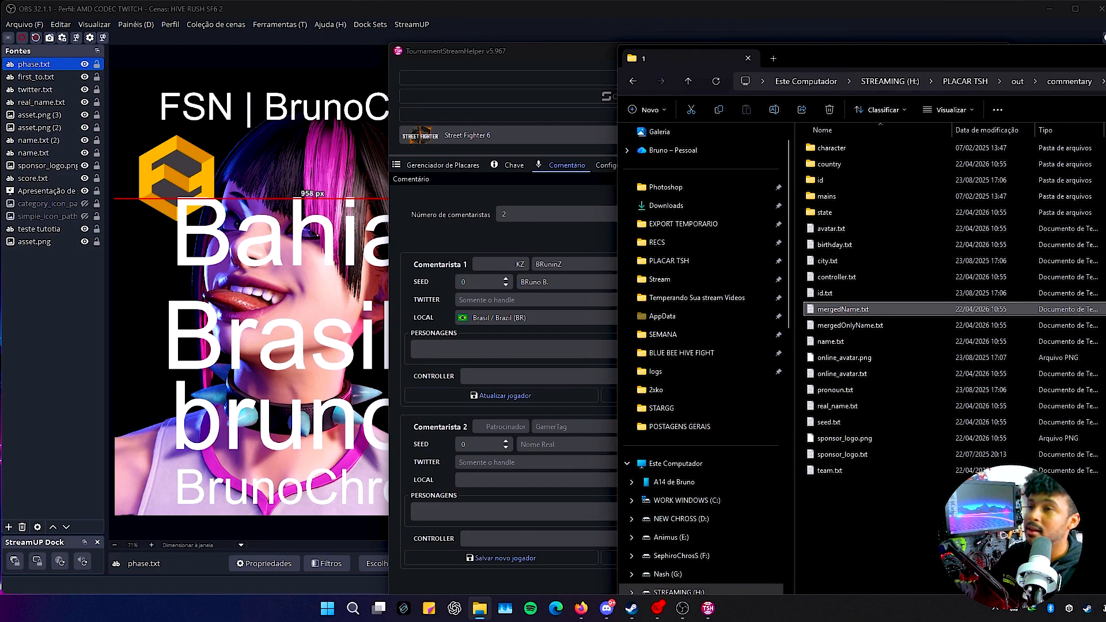
left_click(911, 561)
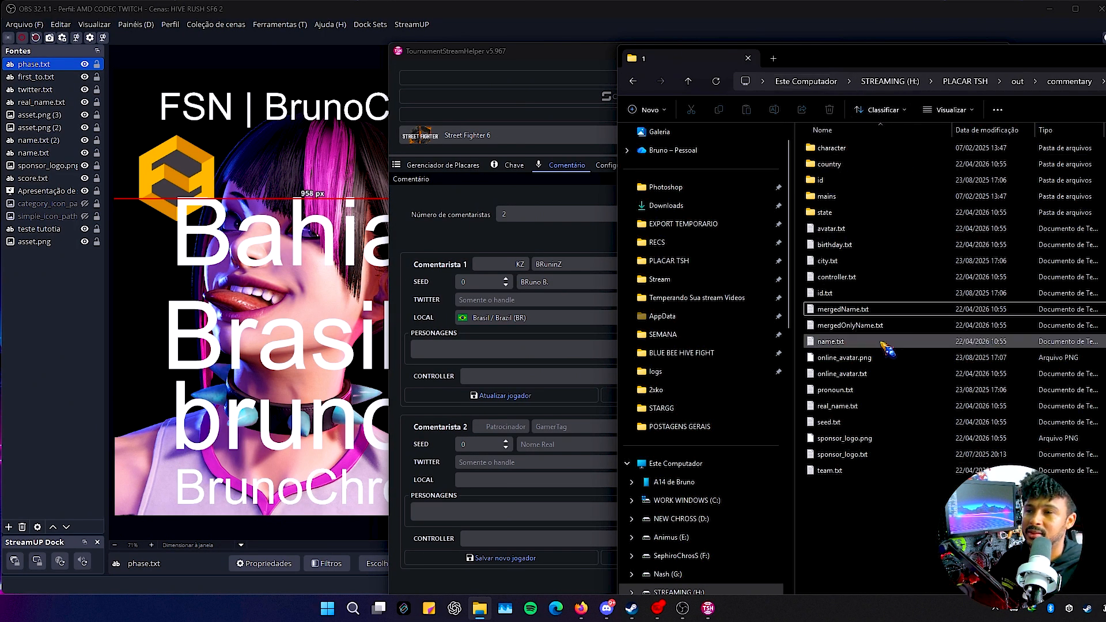
Step: Check the tournamentInfo folder in the out directory, including the entrant count file numEntrants.txt
key("alt+Left")
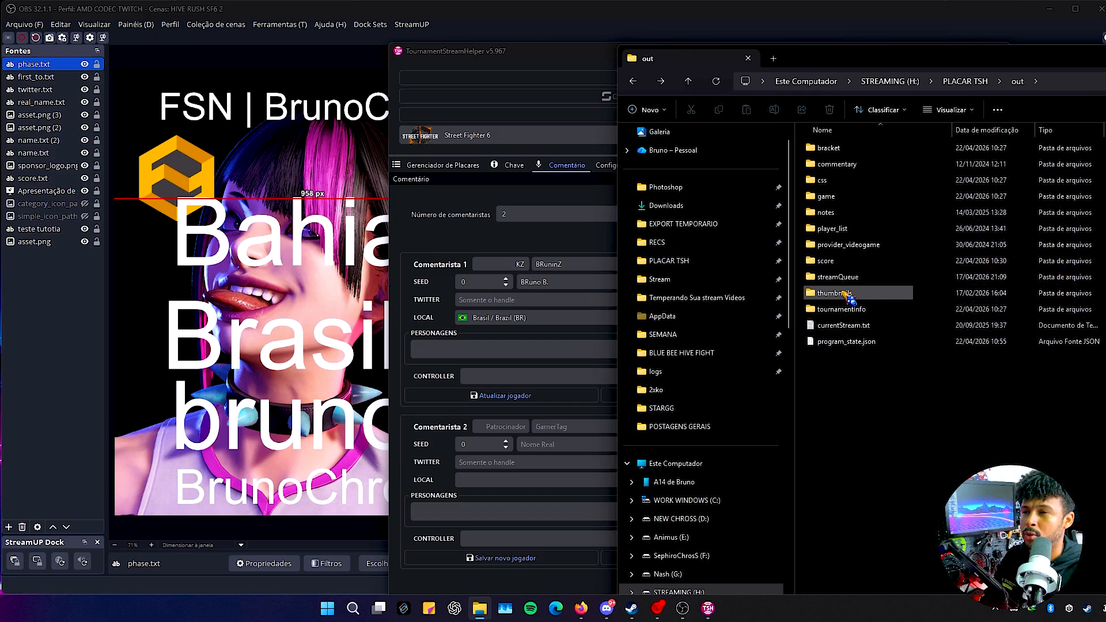
double_click(840, 310)
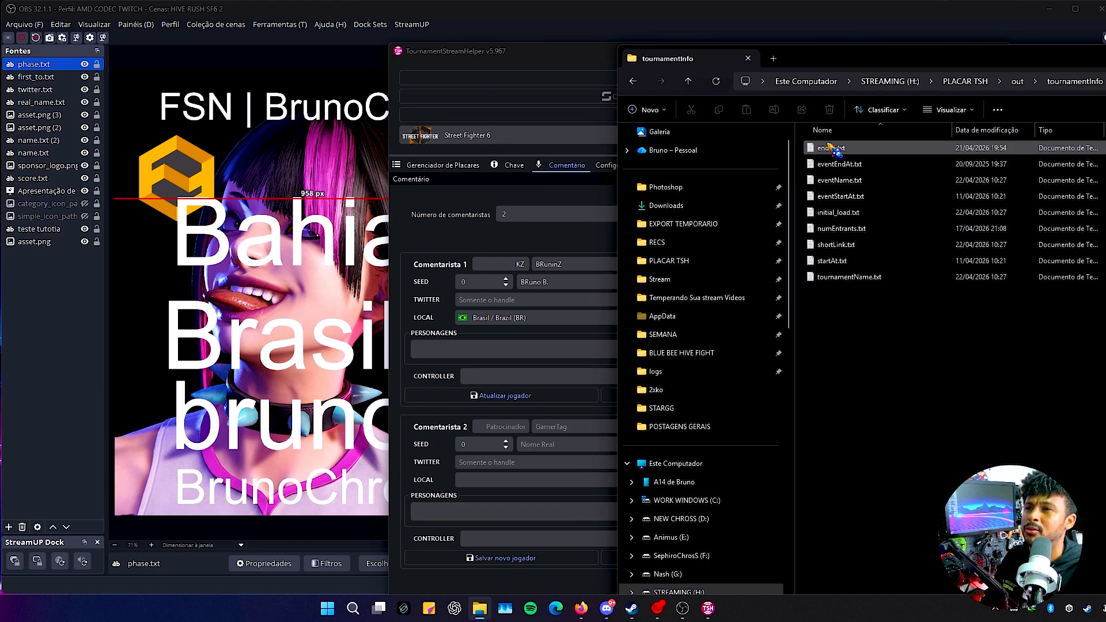
double_click(841, 230)
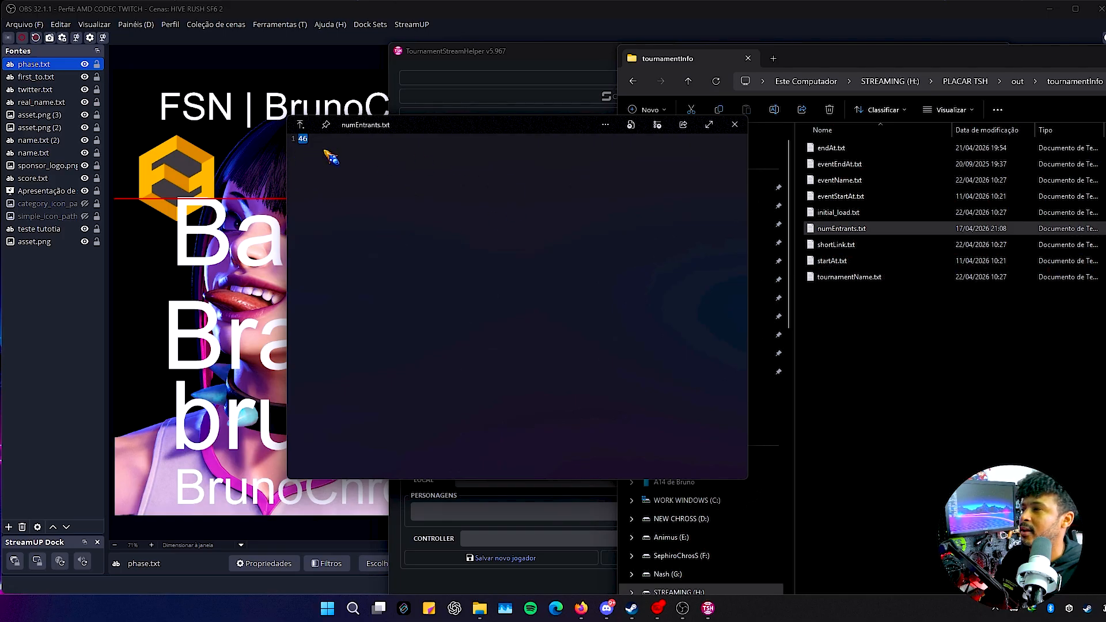
left_click(734, 130)
key("alt+Left")
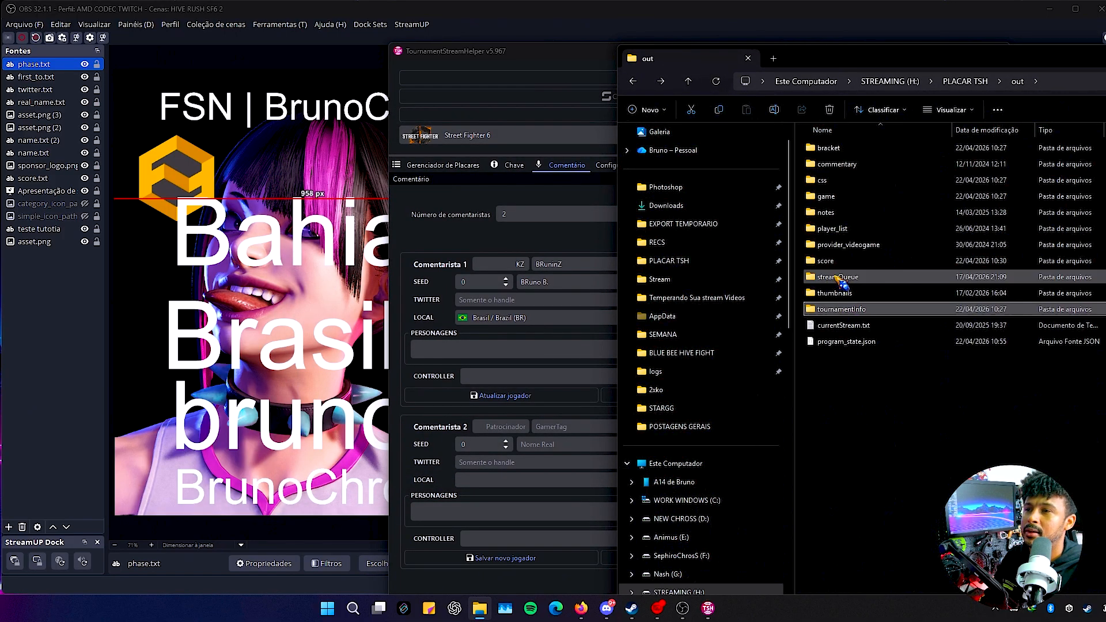
Step: Check the thumbnails folder, previewing the first match's JPG thumbnail, and return to the out folder
double_click(842, 294)
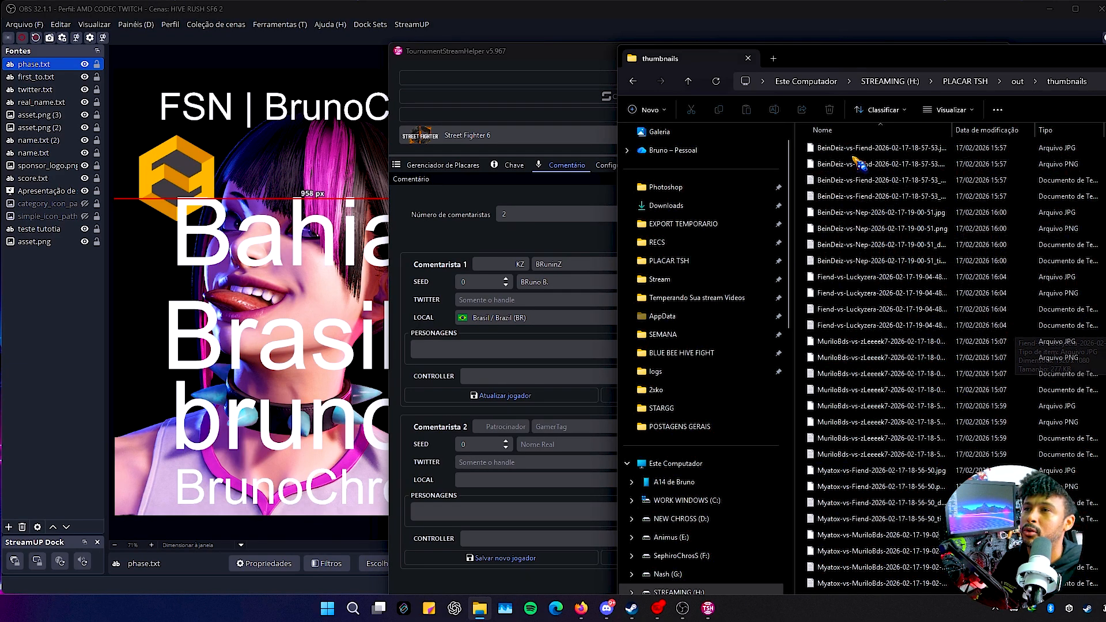
left_click(870, 148)
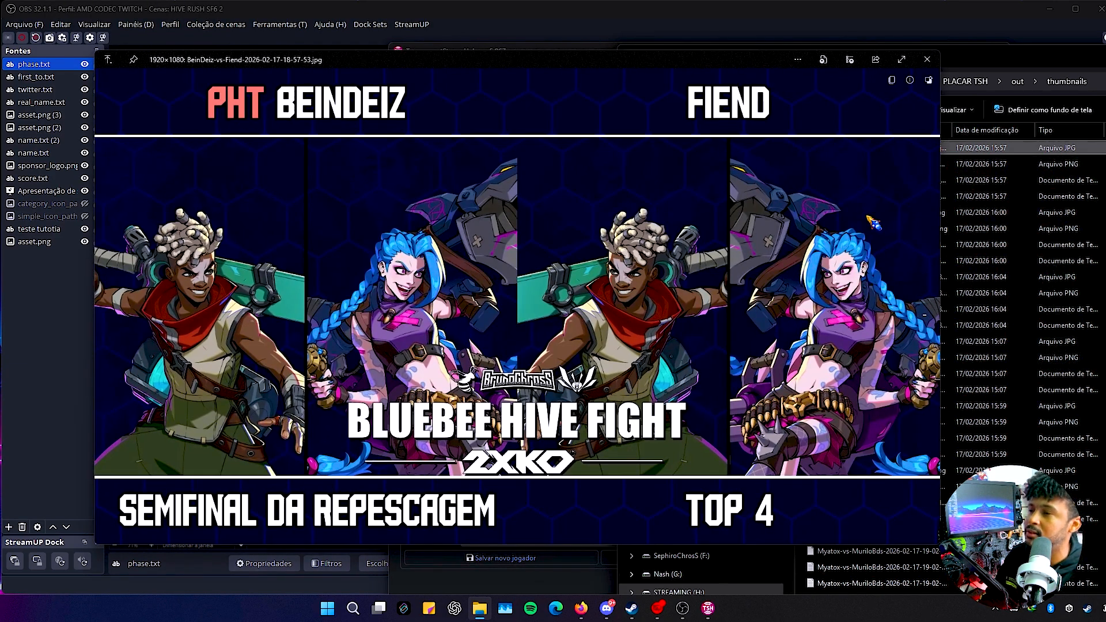
key("space")
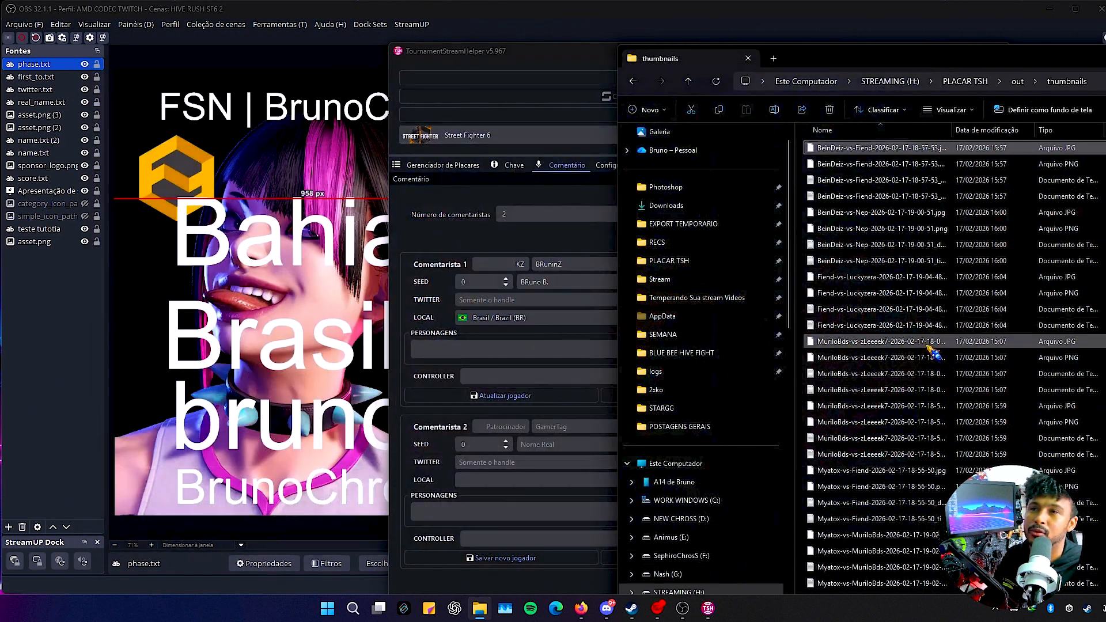
key("alt+Left")
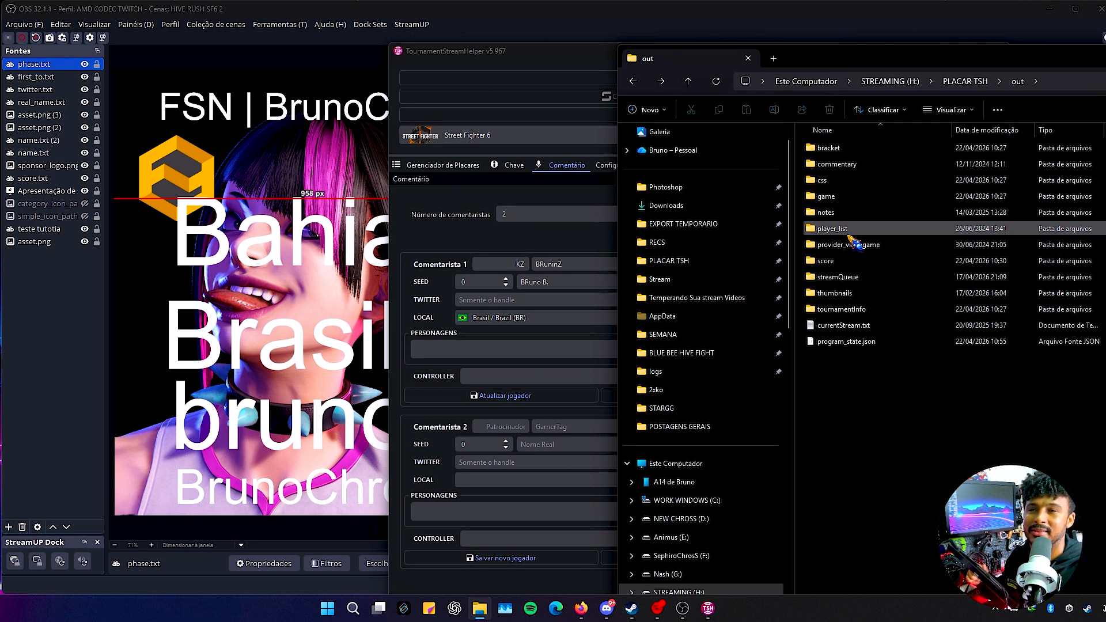
Step: Switch to OBS, review the LUTA, player 1, player 2 and LUTA FULL scenes, and close the KICK INFO dock
left_click(69, 300)
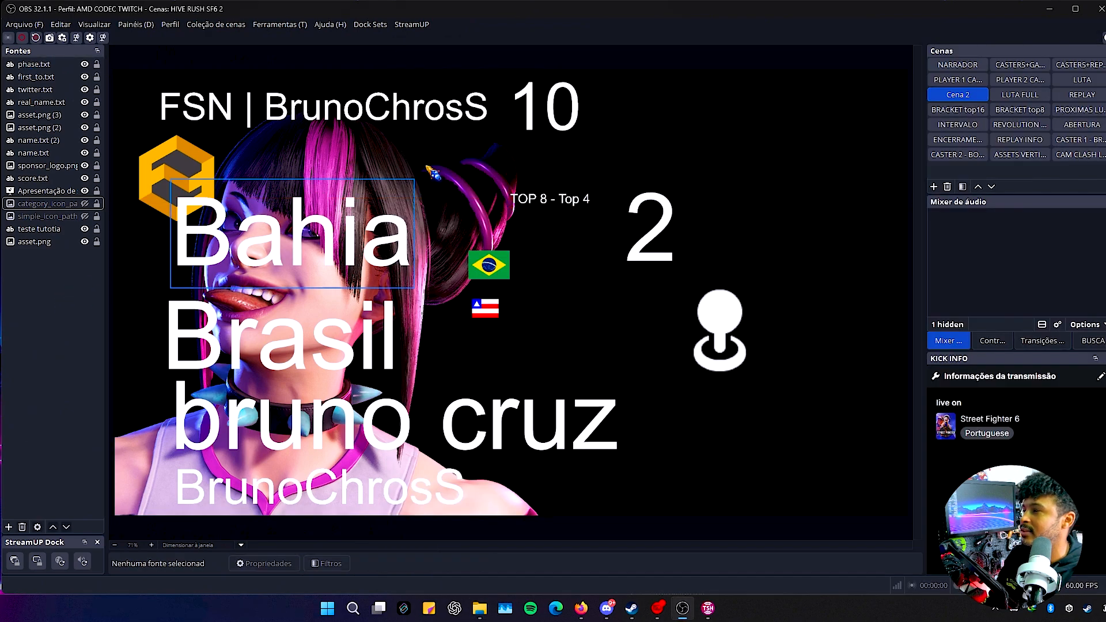
left_click(1090, 79)
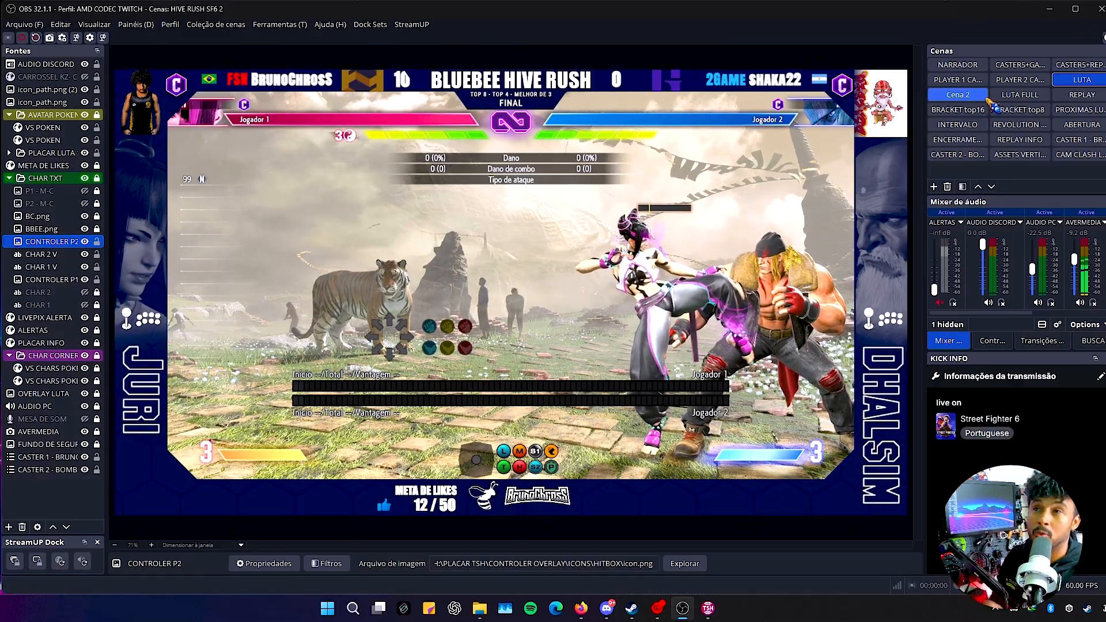
left_click(979, 80)
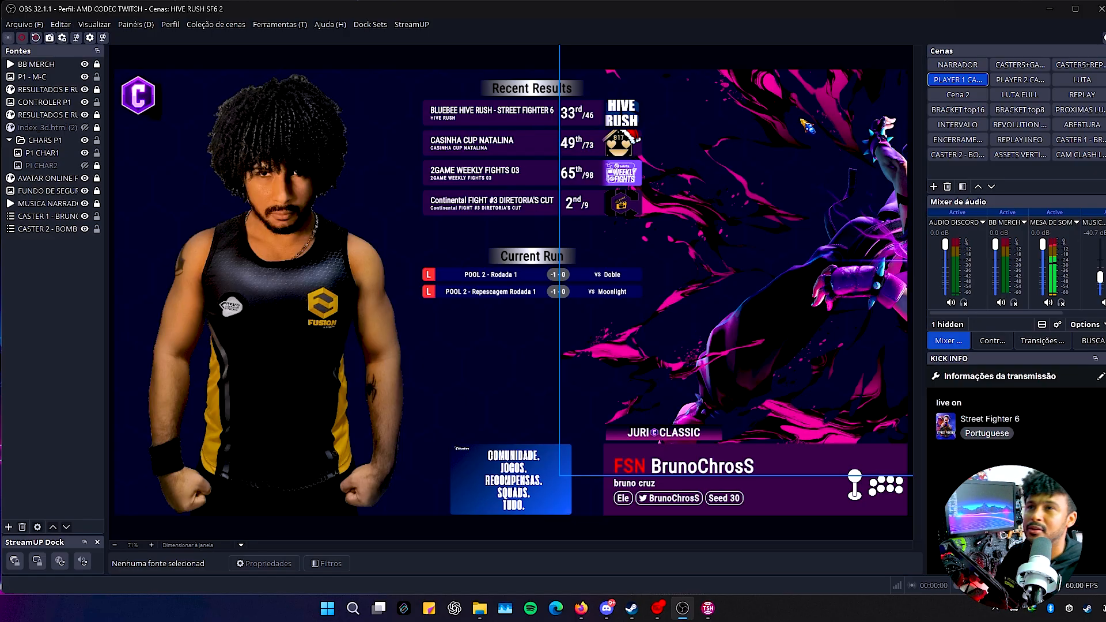
left_click(1040, 83)
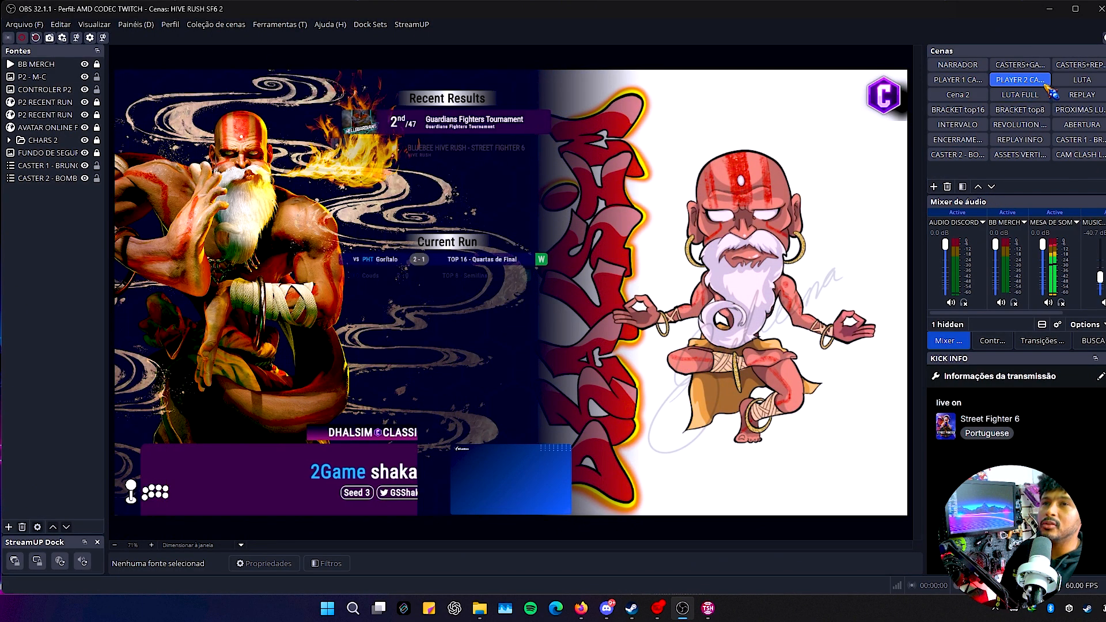
left_click(1081, 80)
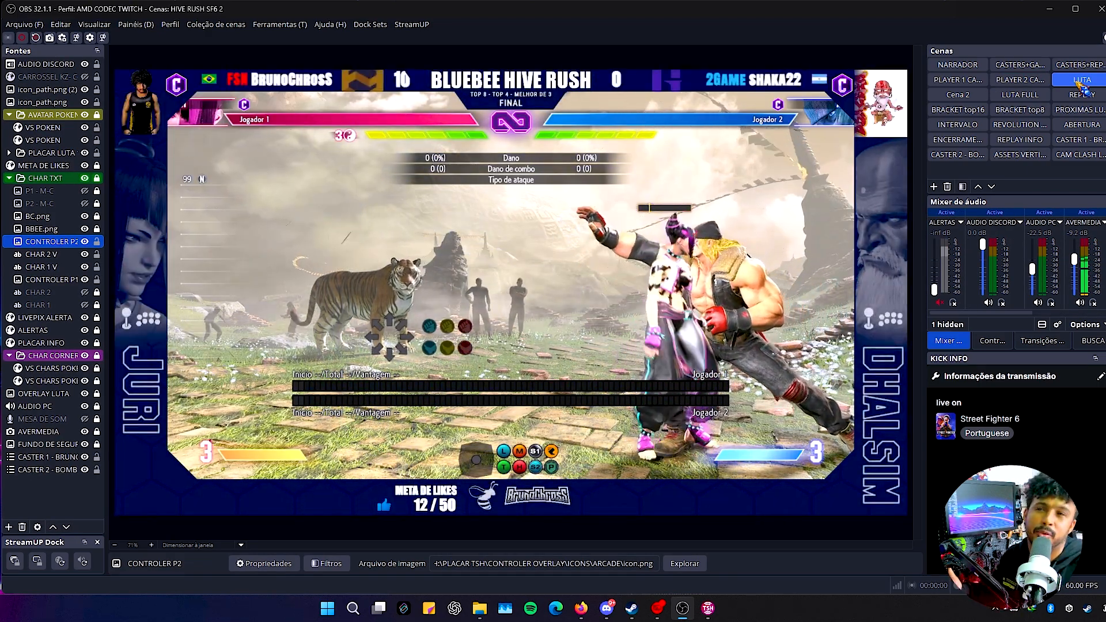
left_click(1018, 95)
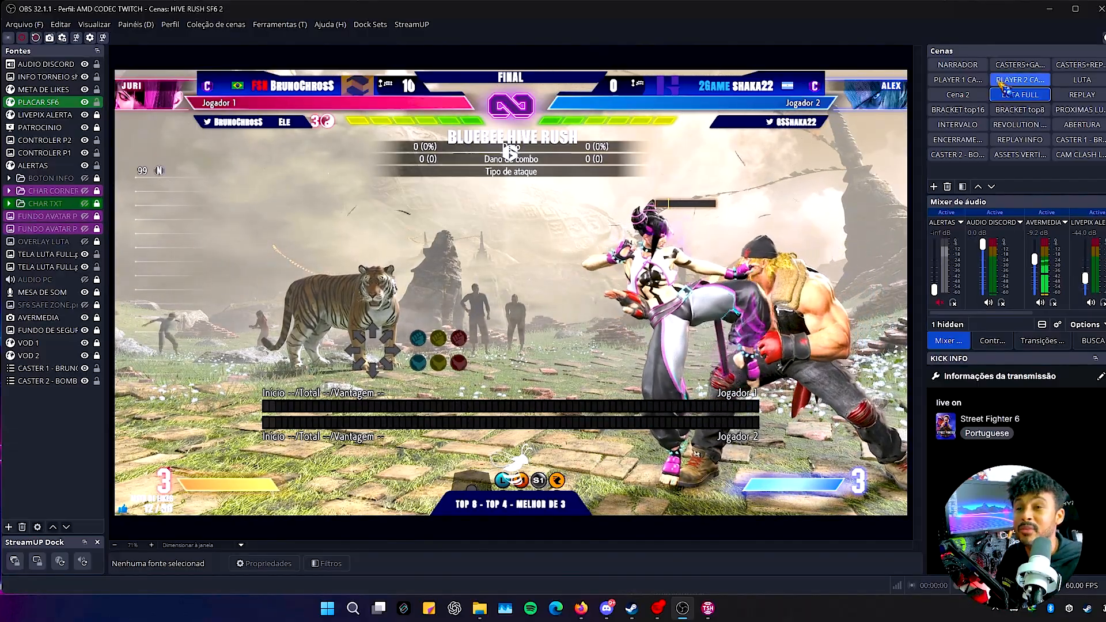
left_click(1105, 359)
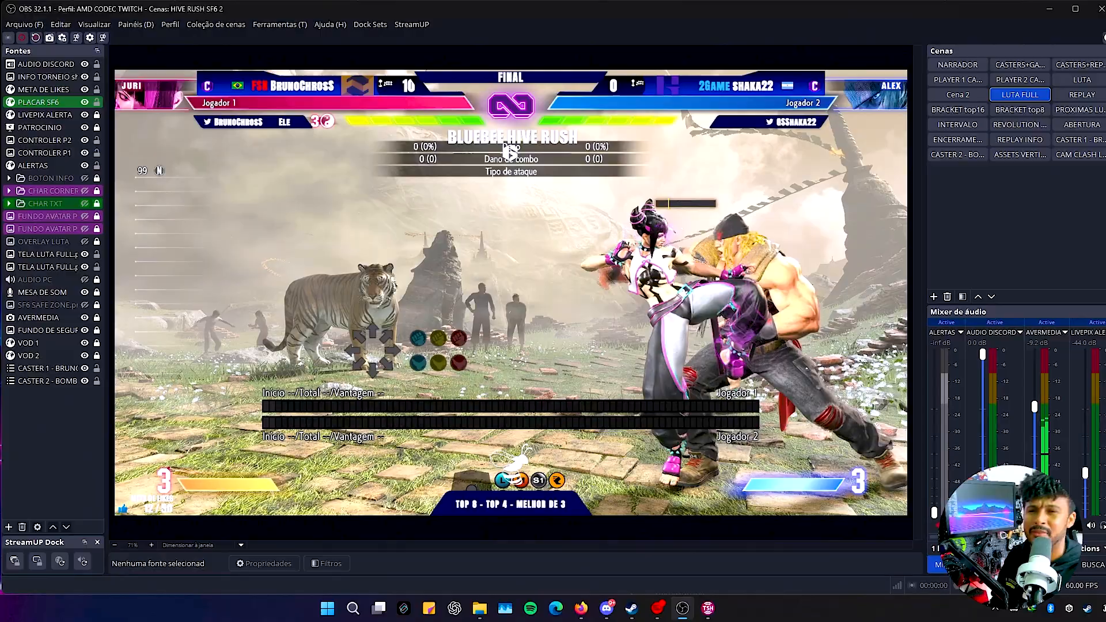